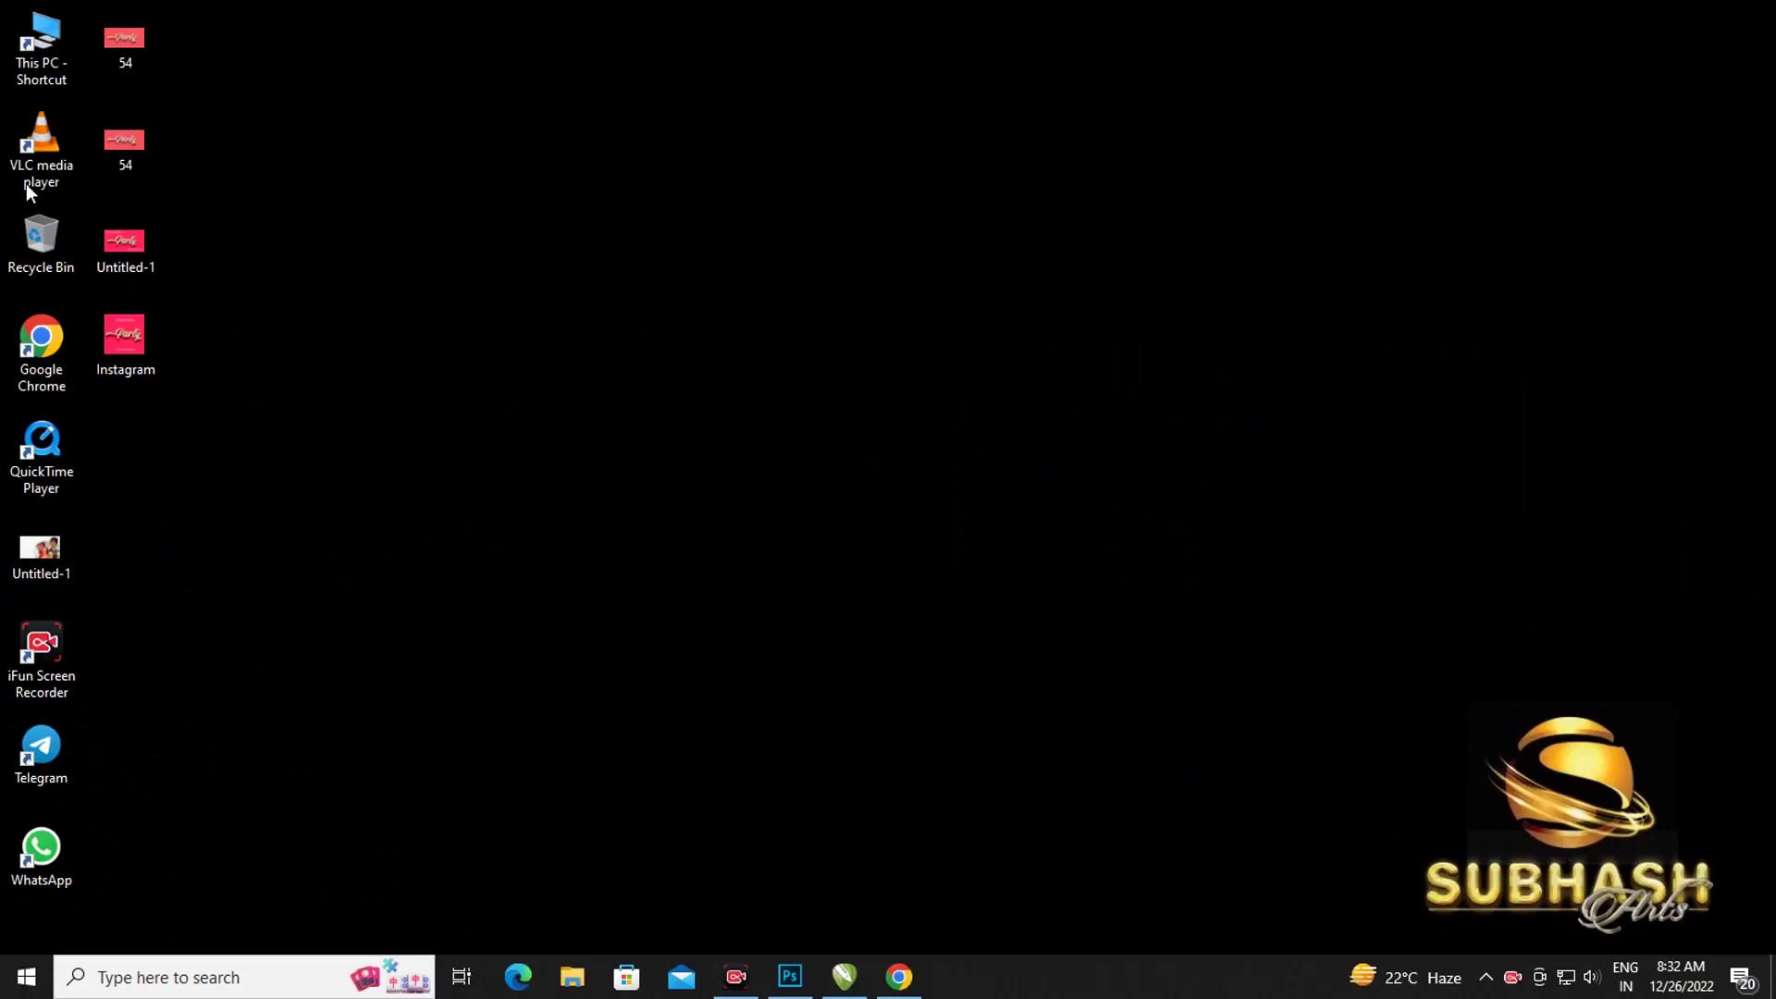
Open This PC and go to the Downloads folder.
{"action": "double_click", "coordinate": [39, 46]}
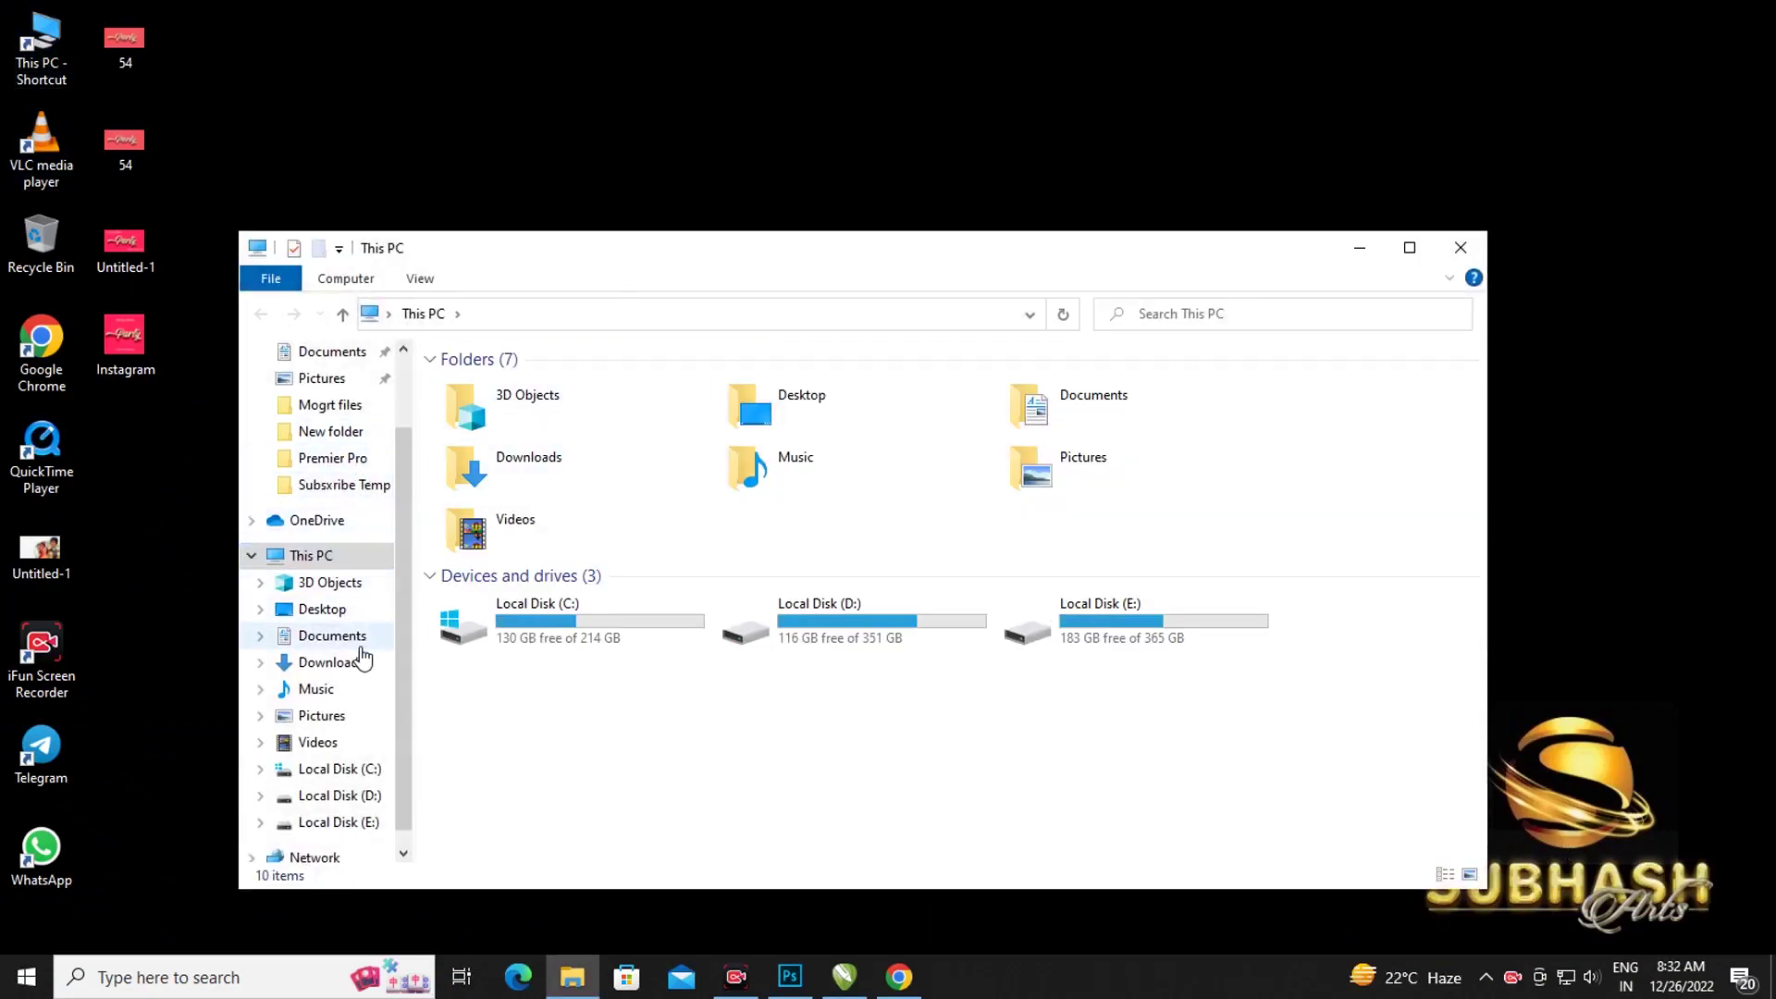
{"action": "left_click", "coordinate": [344, 676]}
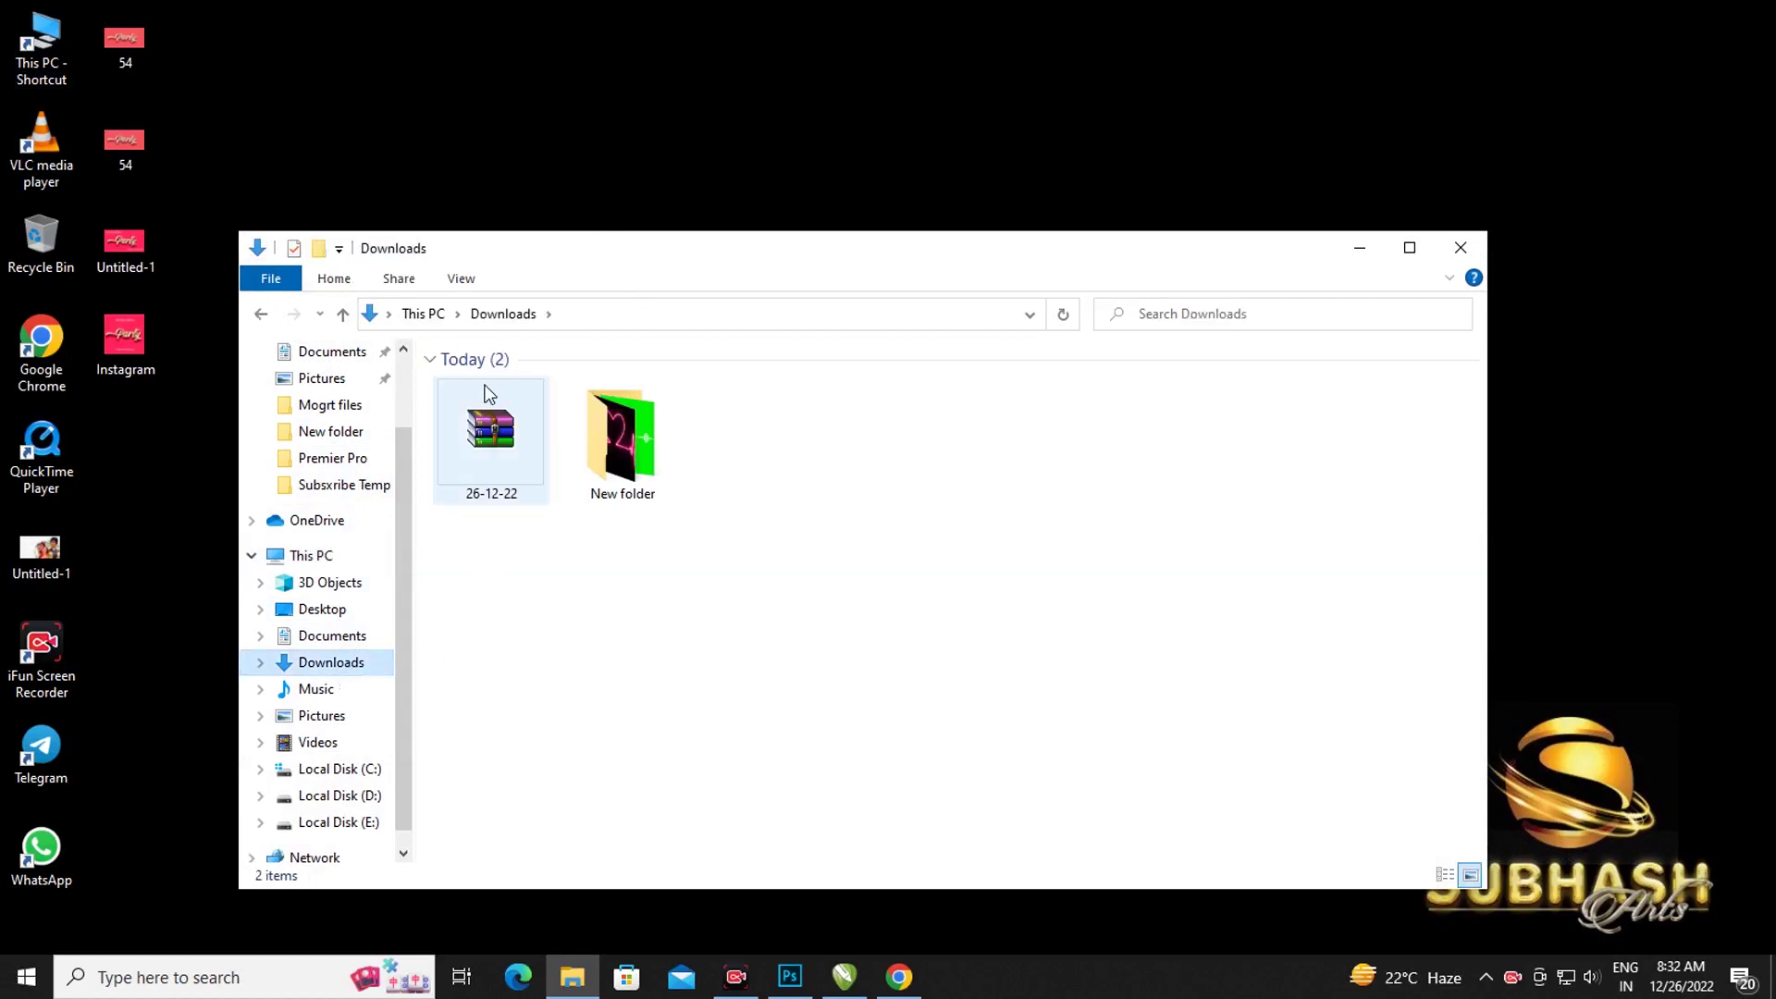
Extract the 26-12-22 archive into Downloads, entering its password.
{"action": "right_click", "coordinate": [493, 439]}
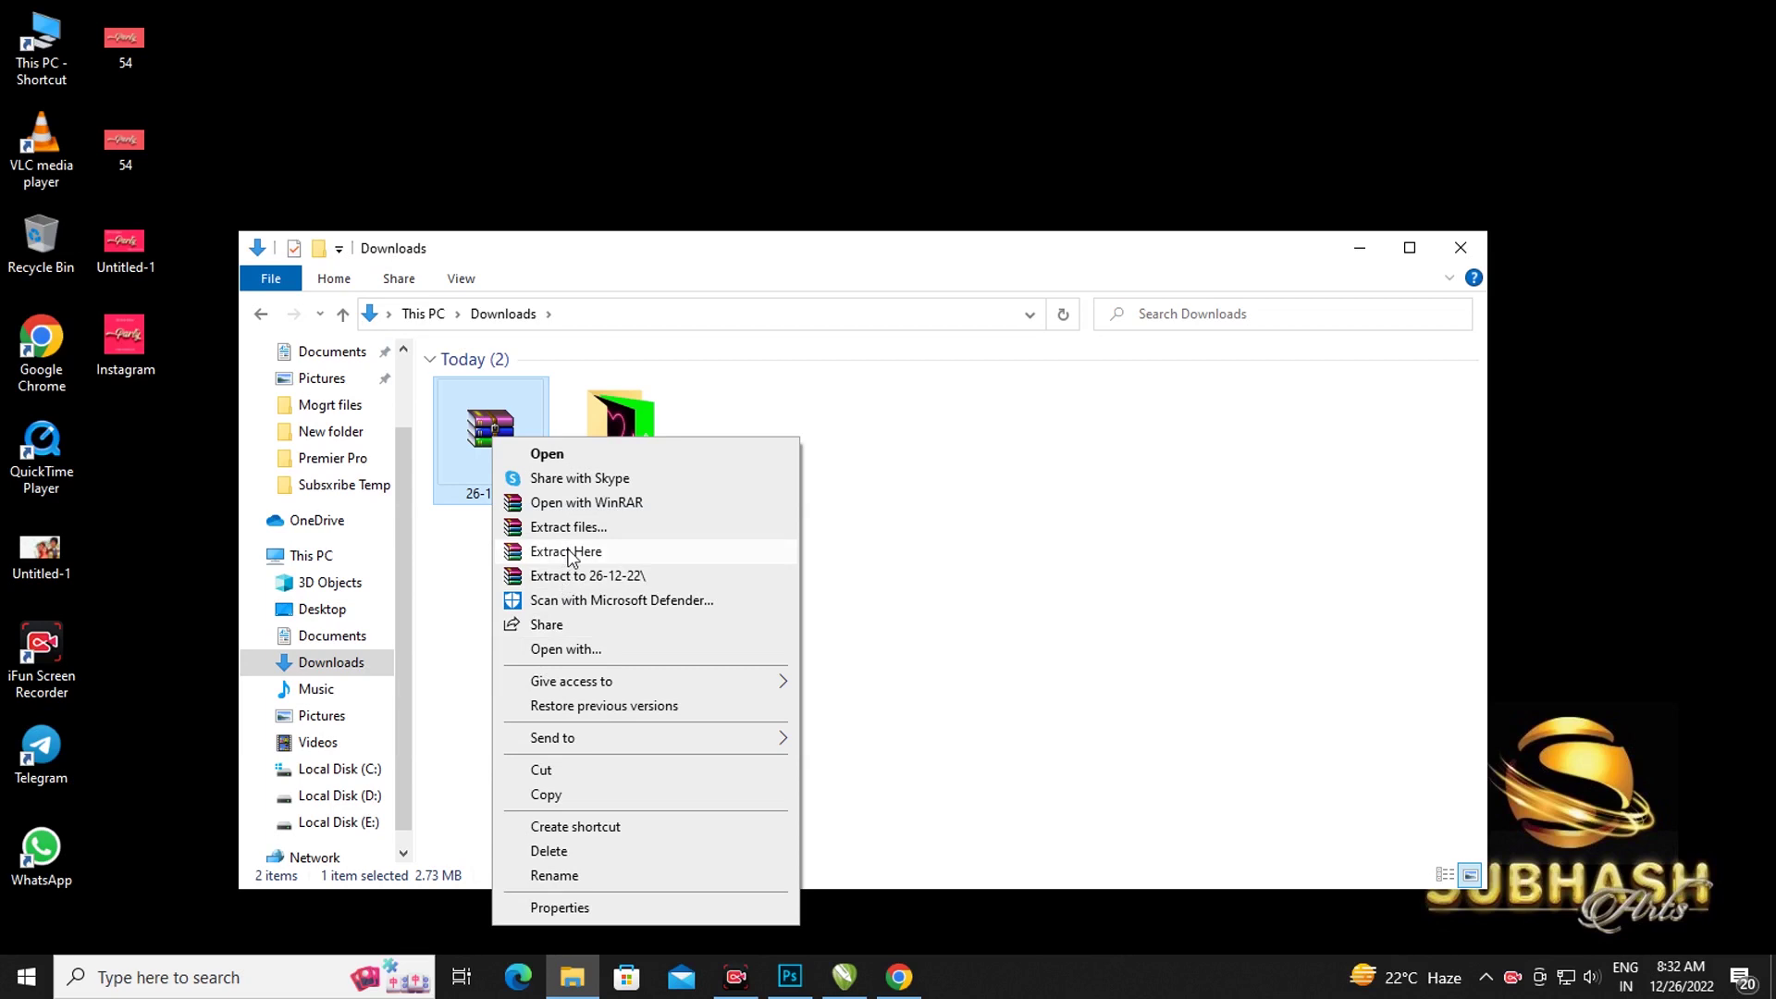
{"action": "left_click", "coordinate": [566, 552]}
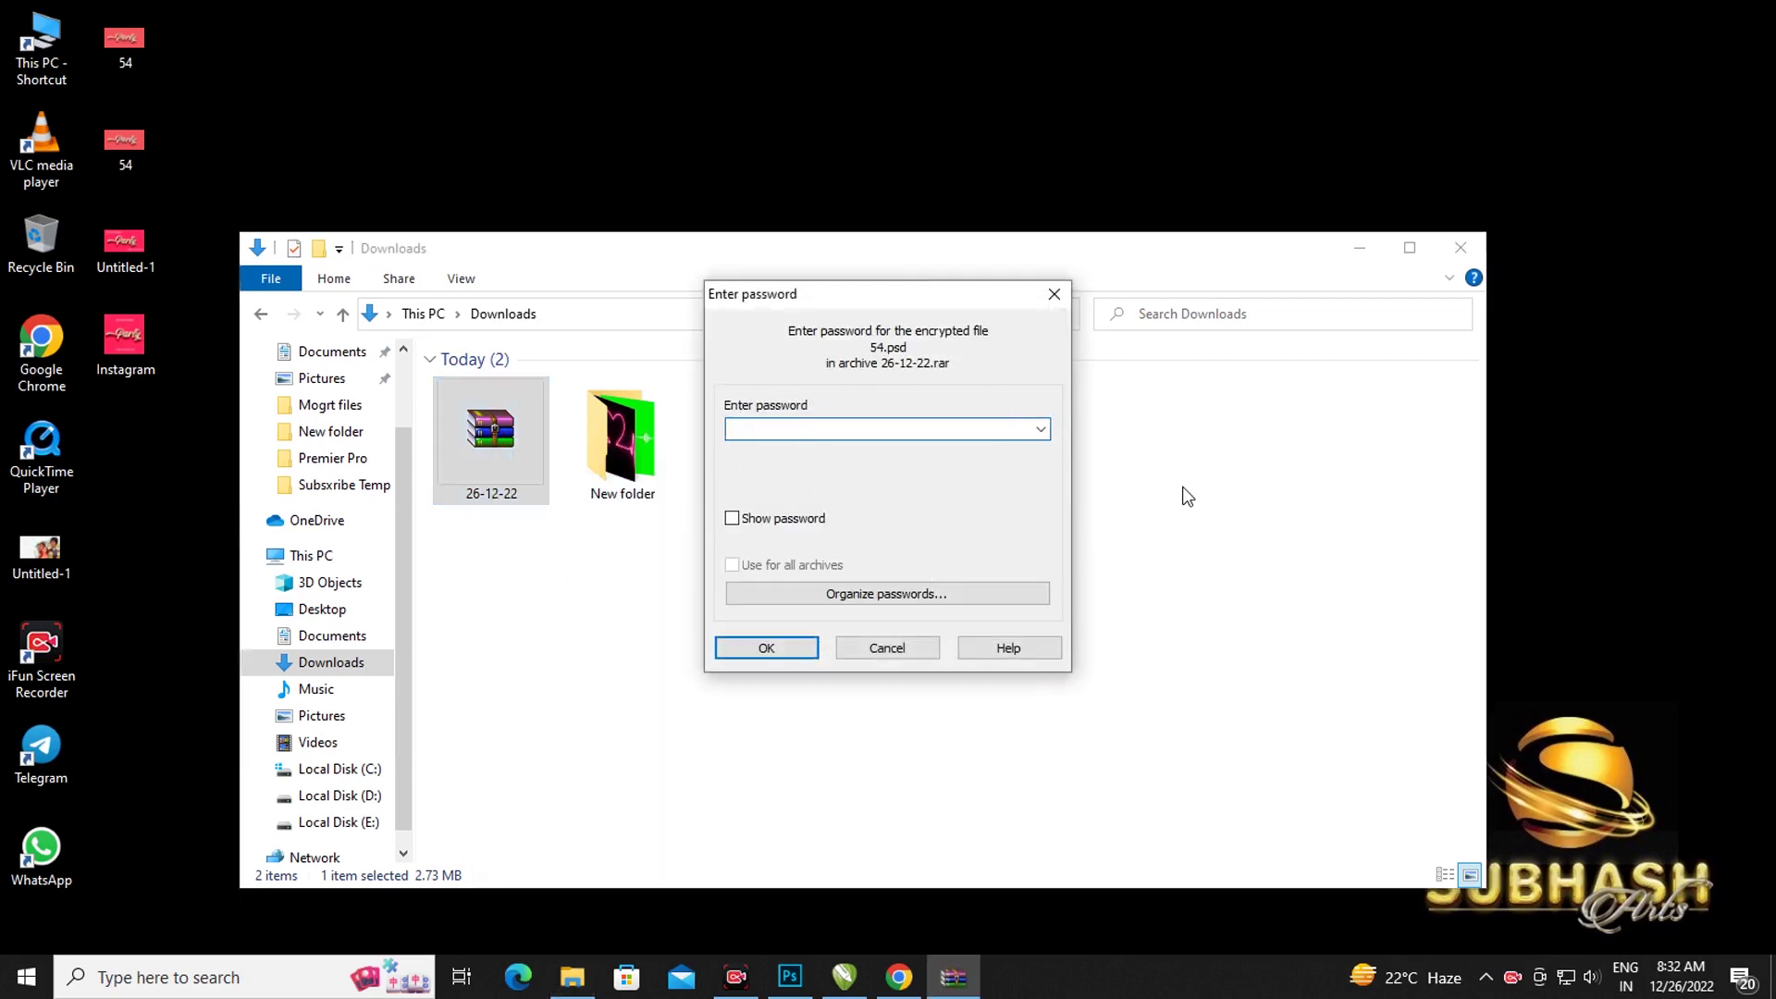
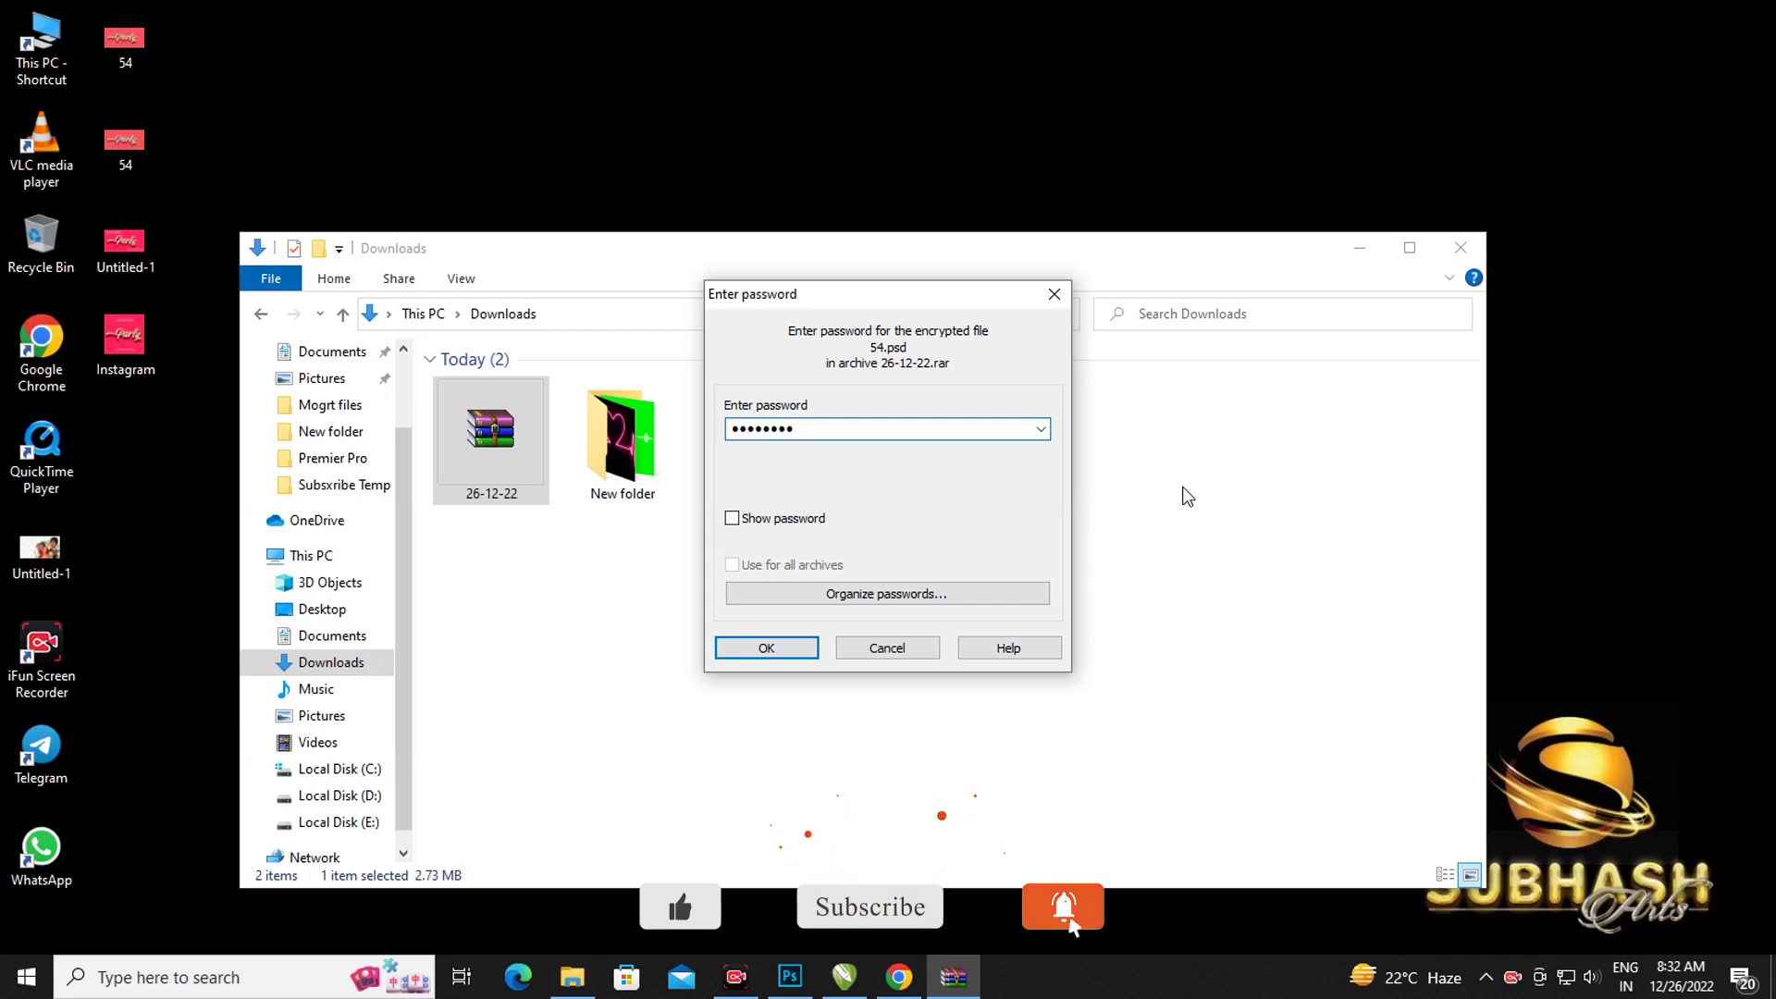
{"action": "left_click", "coordinate": [787, 650]}
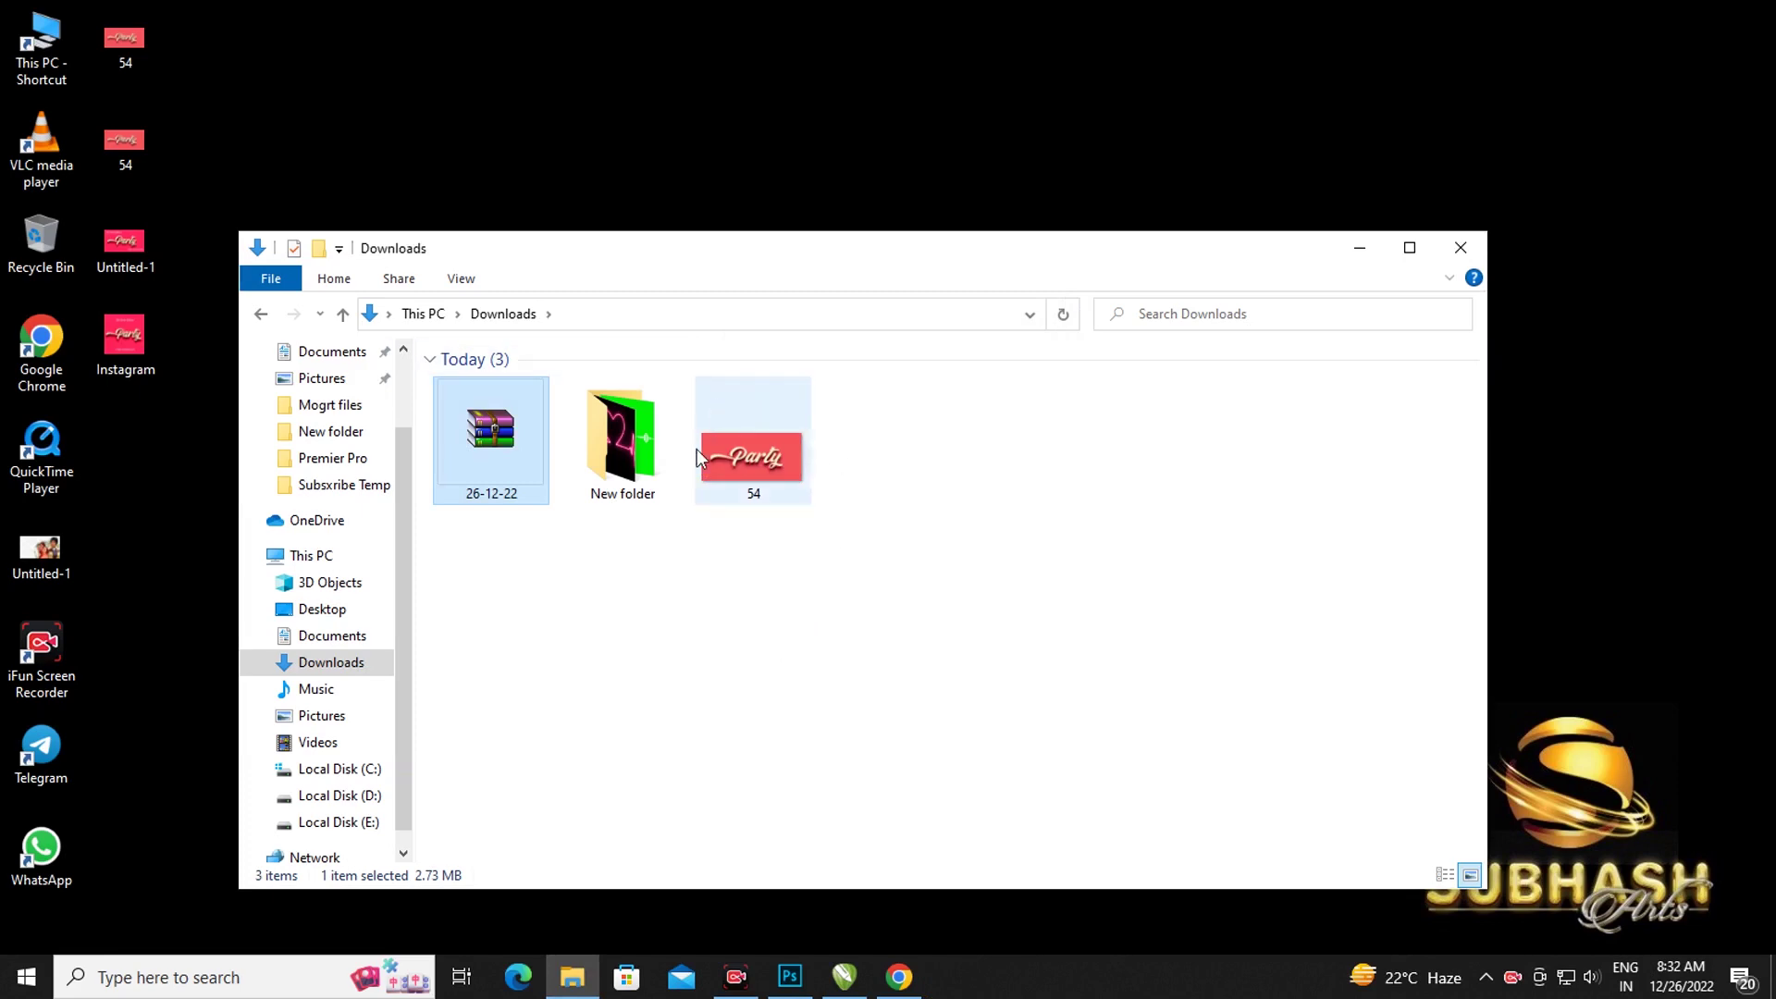
Open the extracted 54.psd in Photoshop and deselect the Party text layer.
{"action": "double_click", "coordinate": [764, 474]}
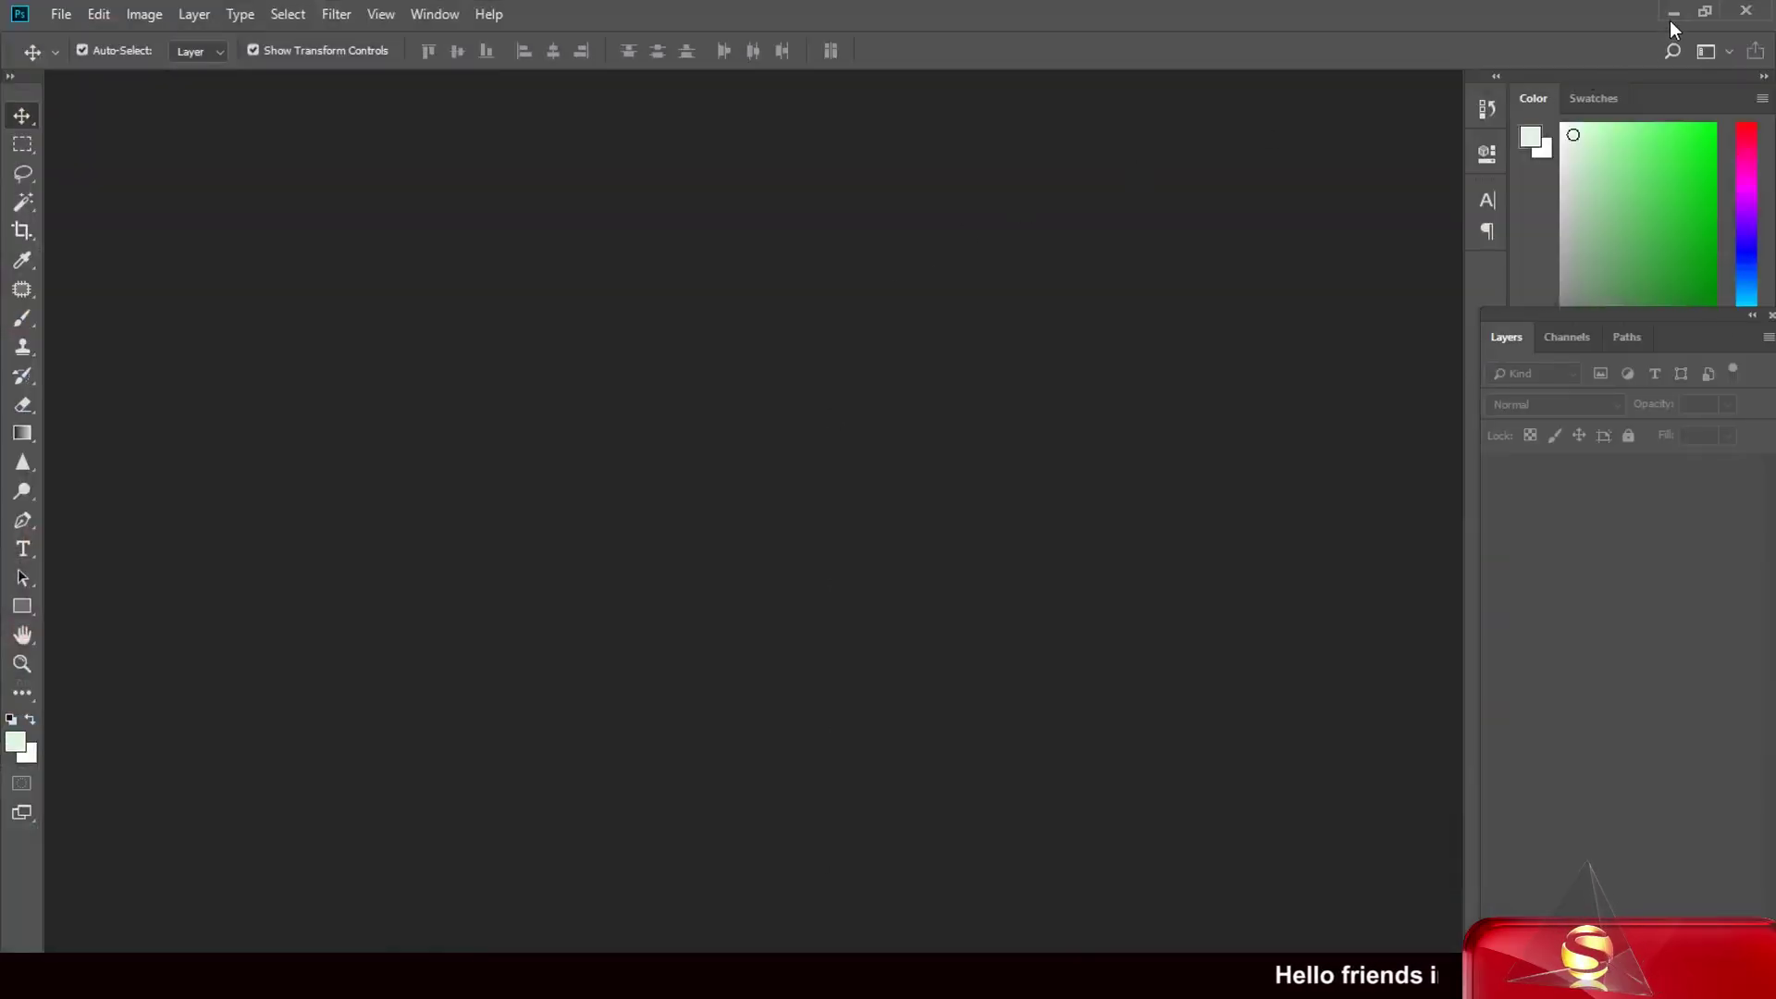
{"action": "left_click", "coordinate": [1675, 13]}
{"action": "mouse_move", "coordinate": [768, 474]}
{"action": "left_mouse_down"}
{"action": "mouse_move", "coordinate": [856, 757]}
{"action": "mouse_move", "coordinate": [773, 614]}
{"action": "left_mouse_up"}
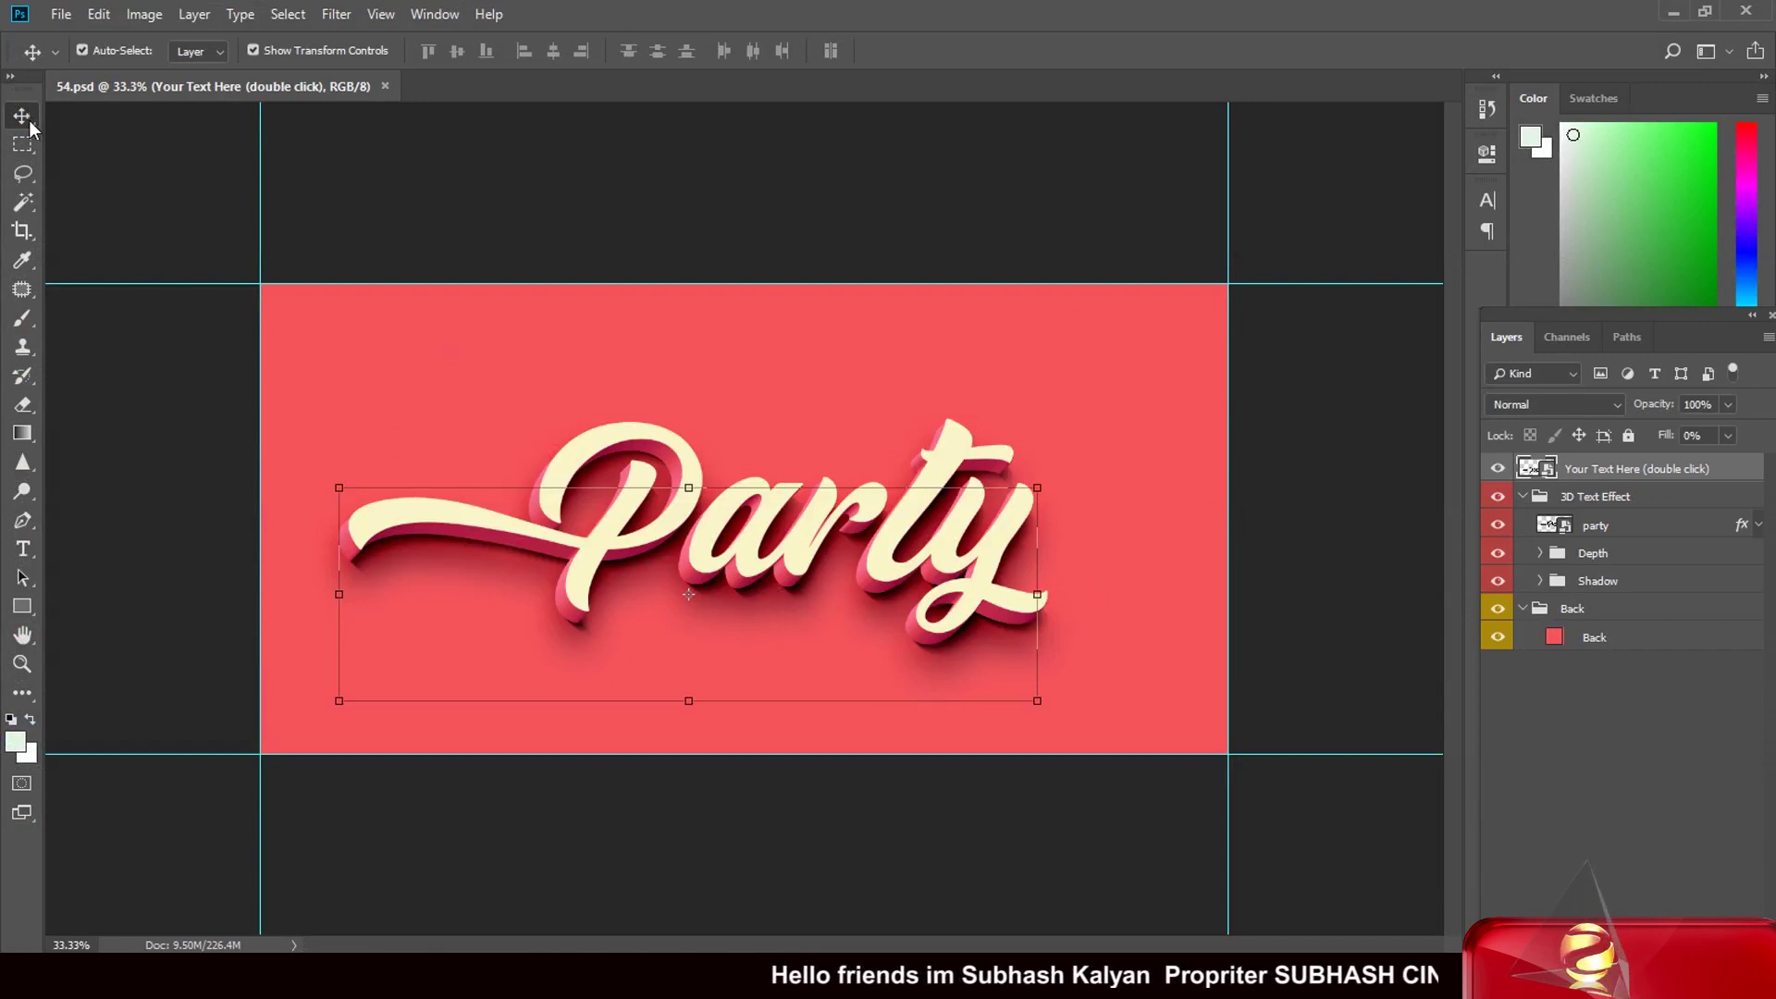
{"action": "left_click", "coordinate": [107, 208]}
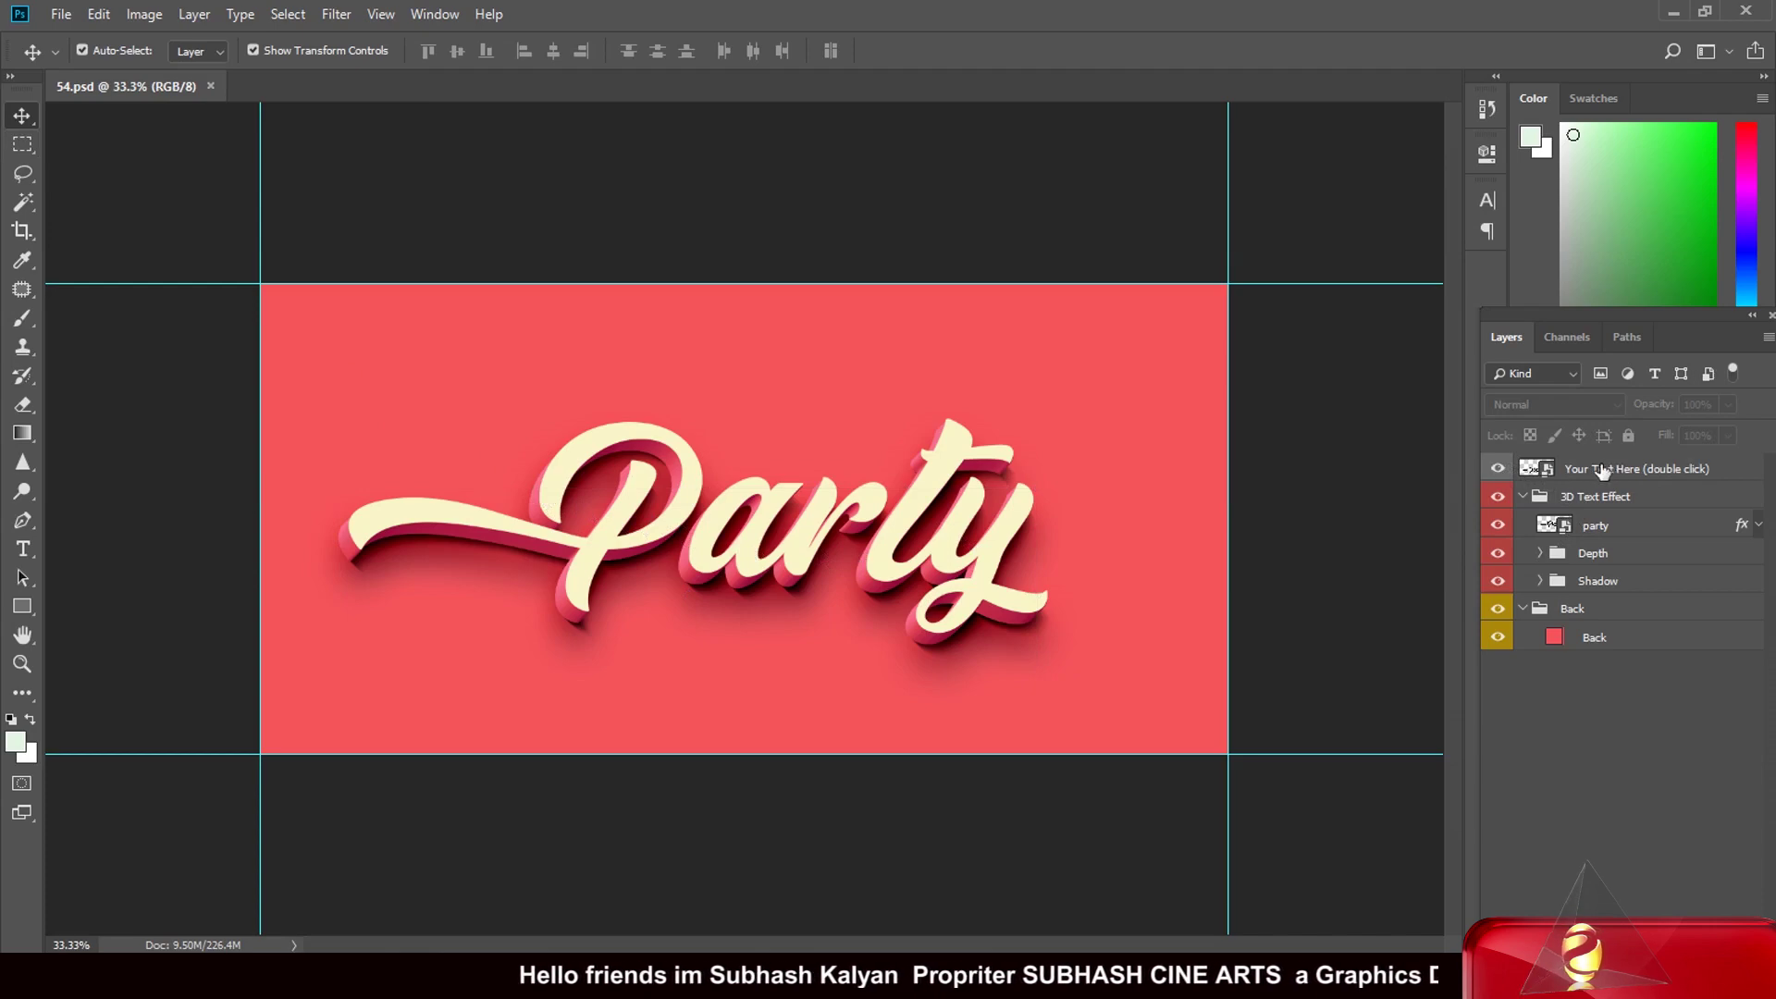
Open the Your Text Here smart object and replace 'Party' with 'Subhash', accepting font substitution.
{"action": "double_click", "coordinate": [1550, 469]}
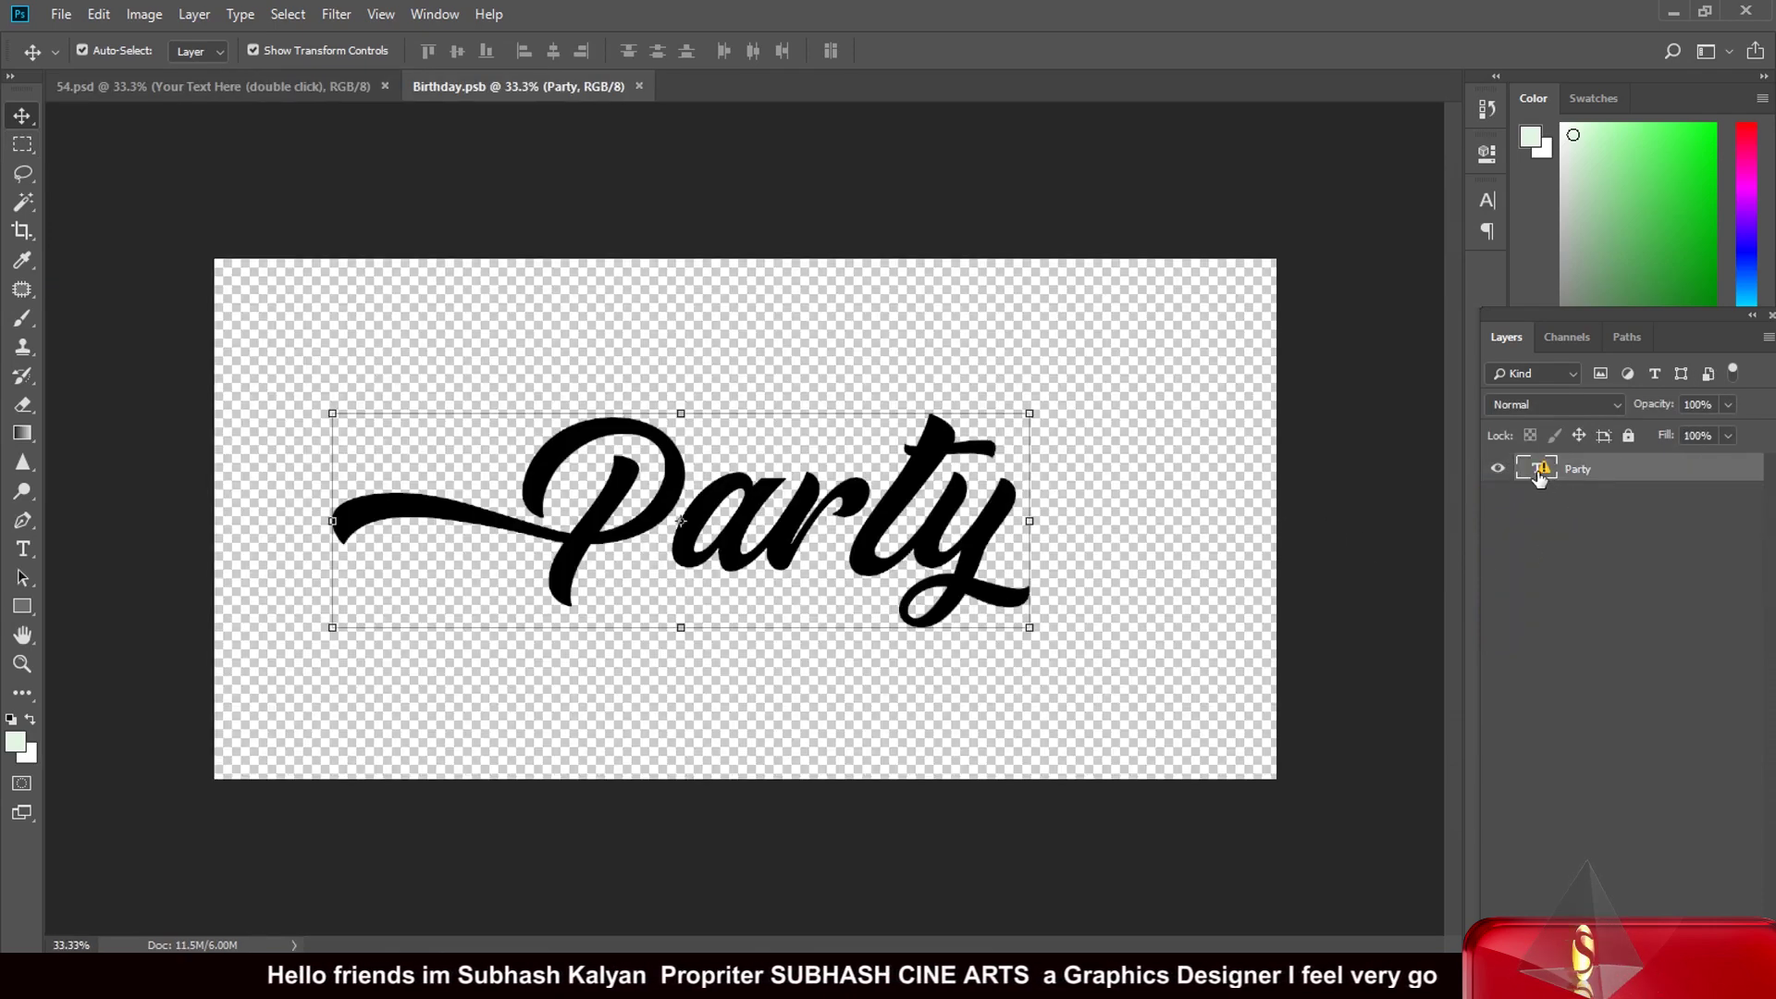
{"action": "double_click", "coordinate": [1539, 472]}
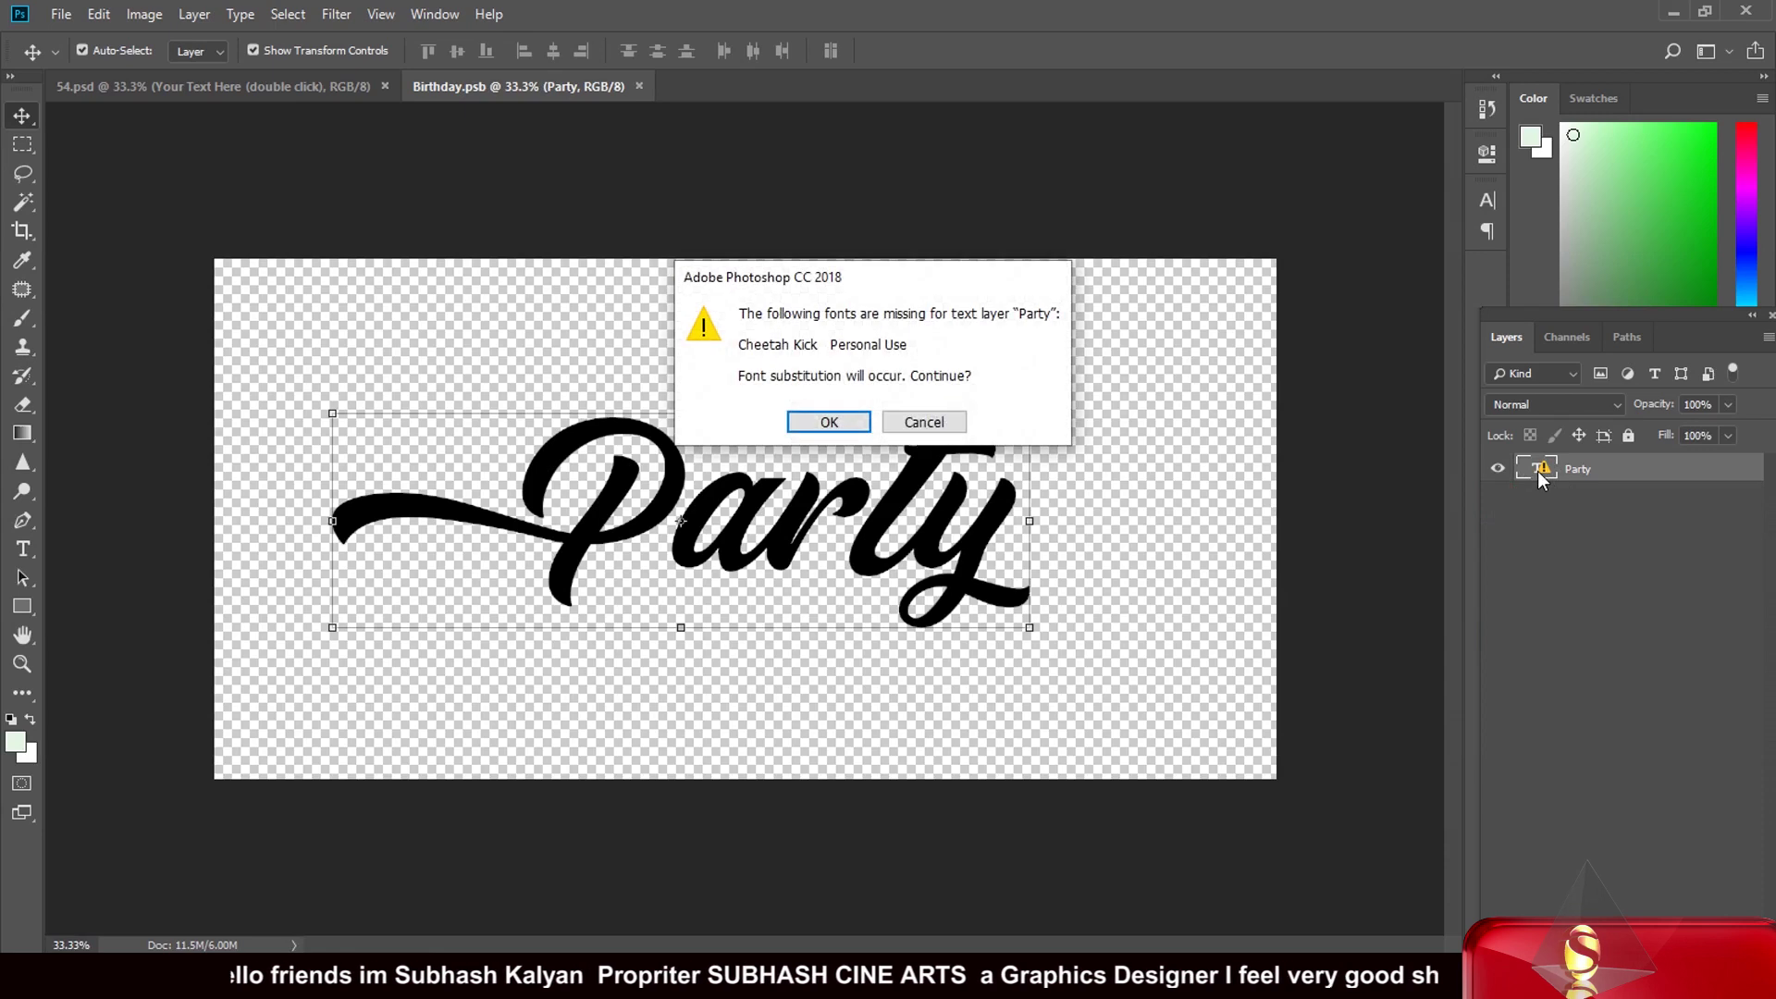
{"action": "left_click", "coordinate": [829, 422]}
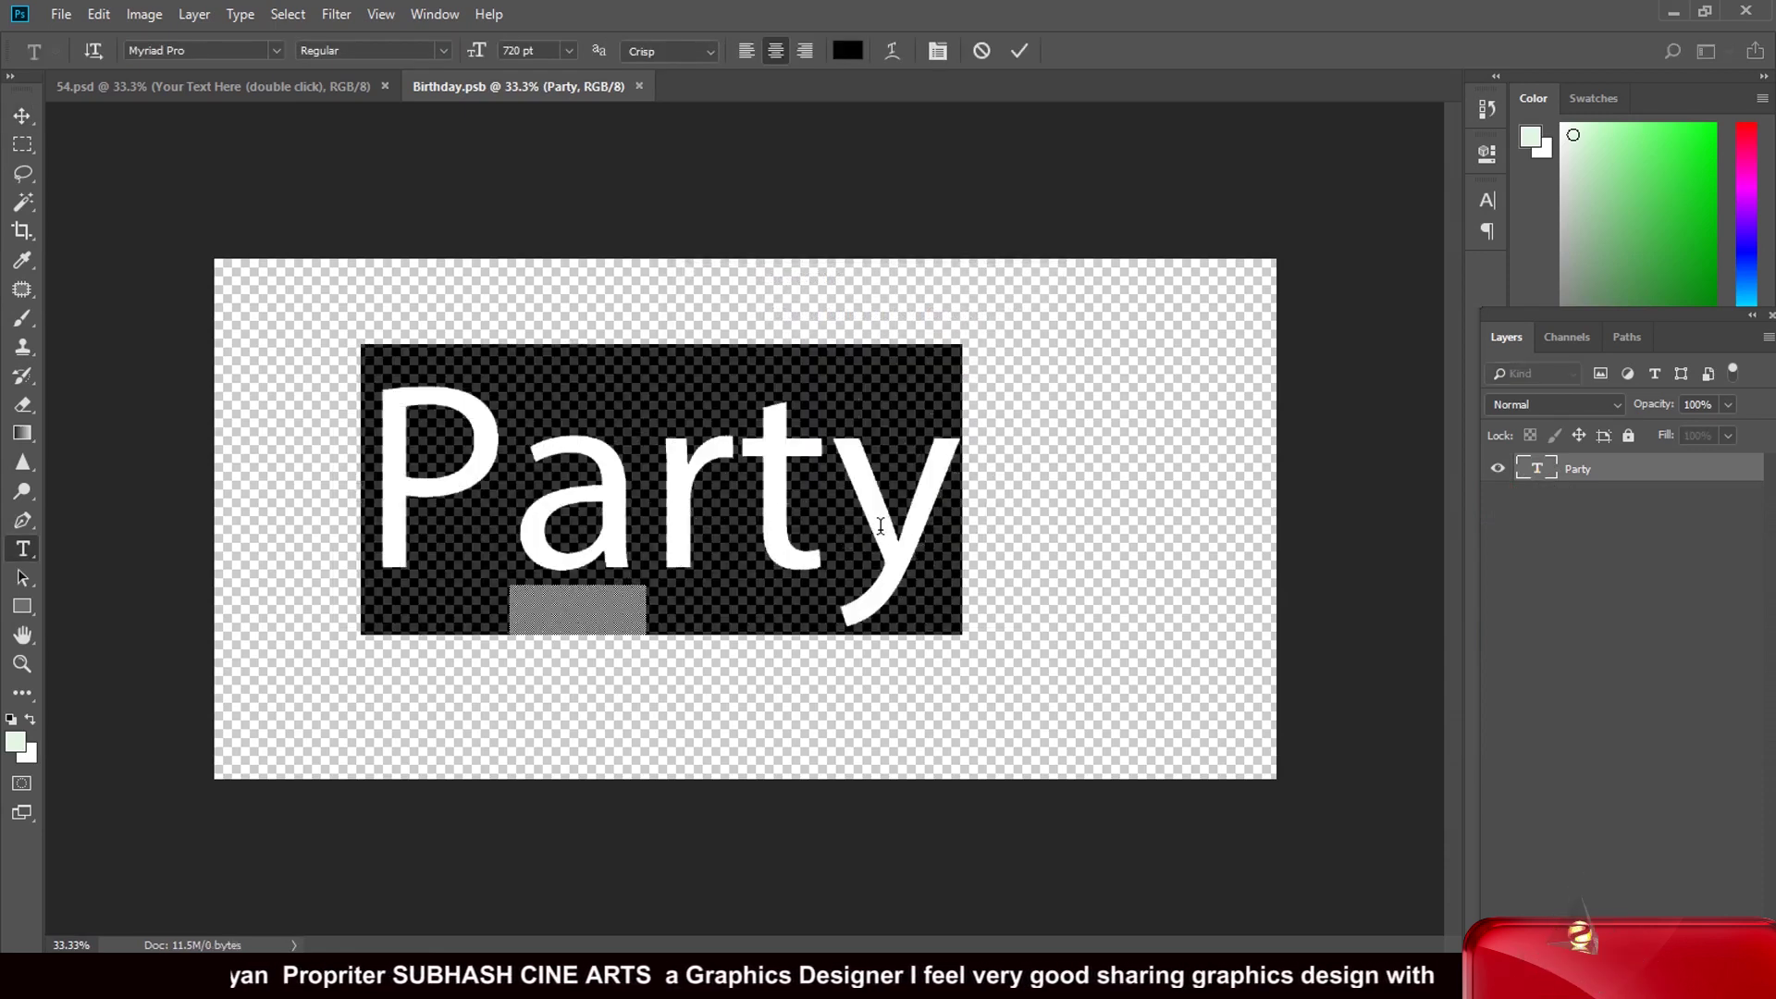
{"action": "type", "text": "S"}
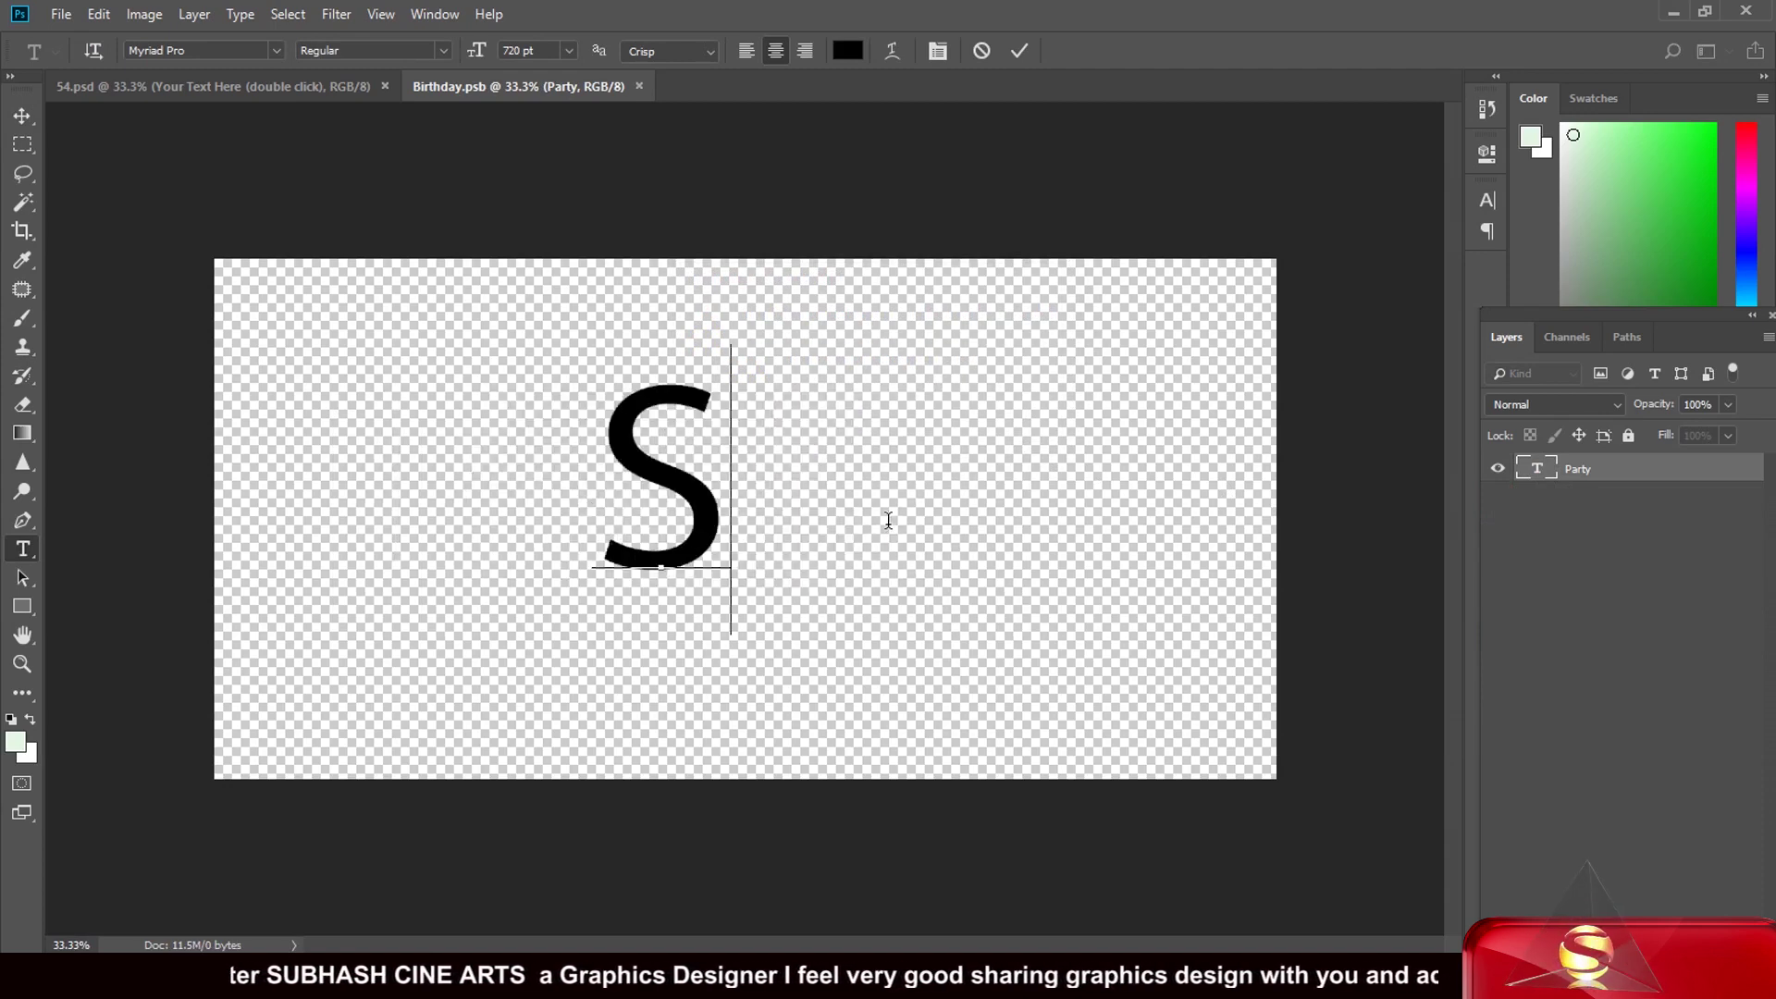
{"action": "type", "text": "ubha"}
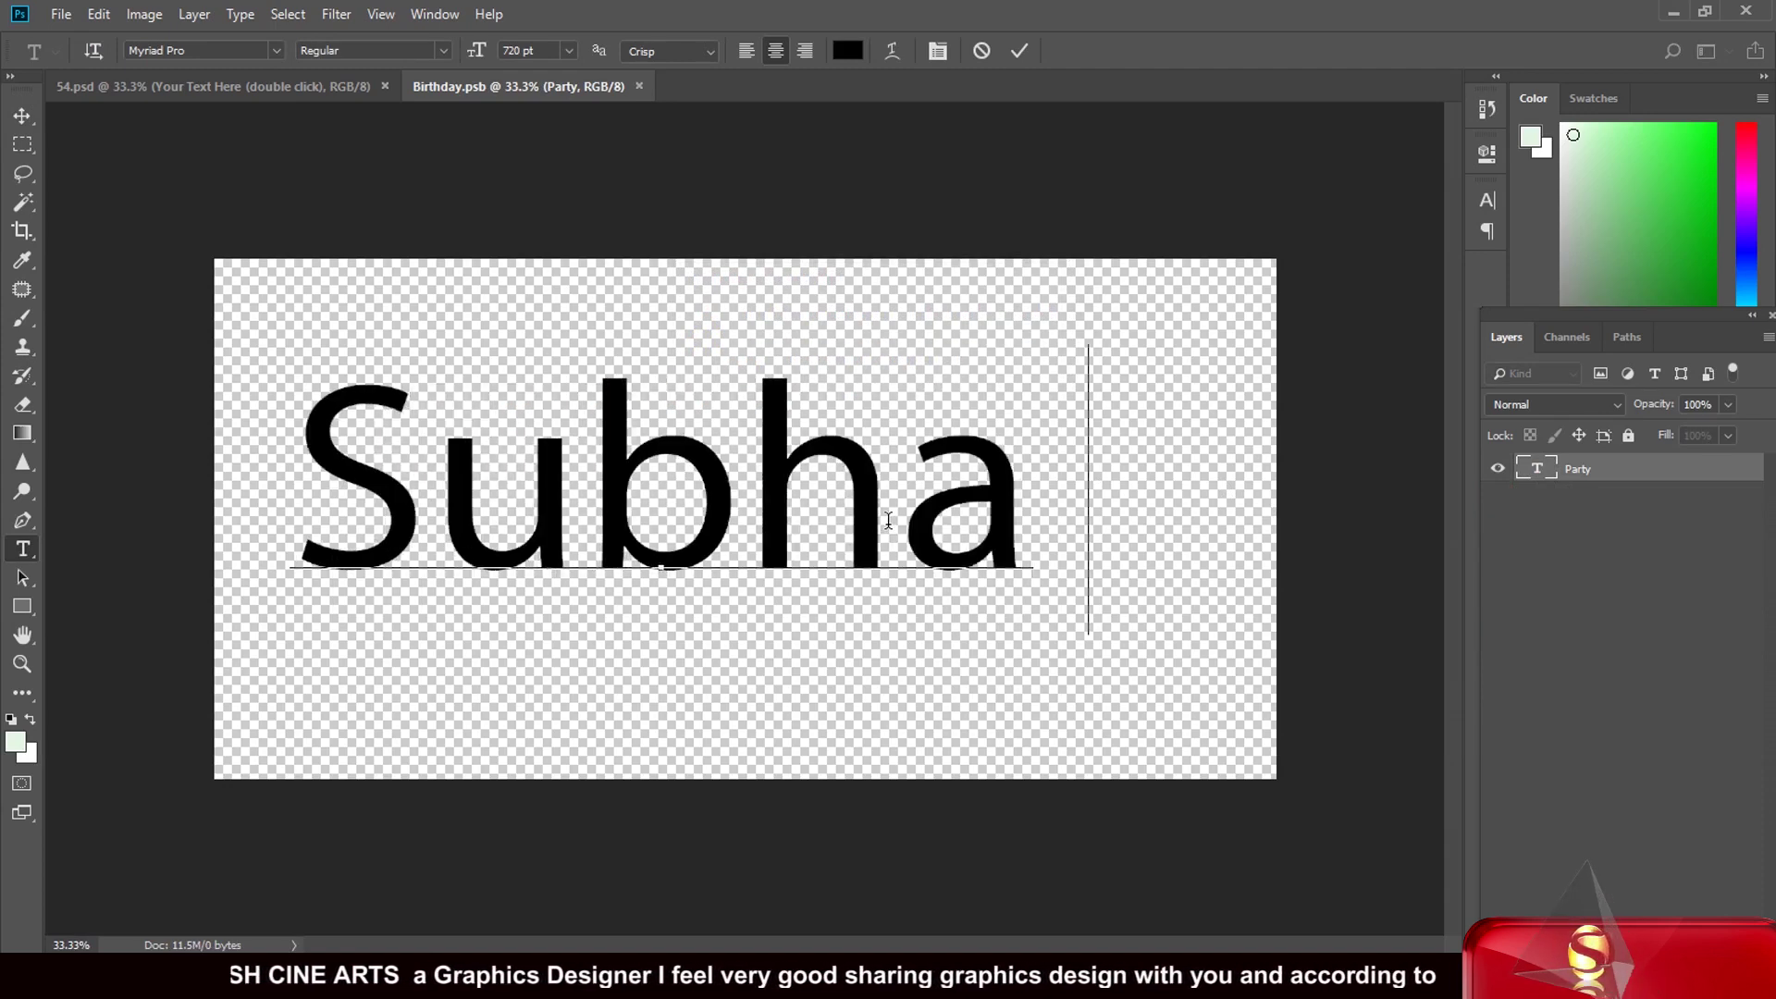
{"action": "type", "text": "sh"}
Scale the Subhash text to about 81.42% and centre it on the canvas.
{"action": "left_click", "coordinate": [22, 115]}
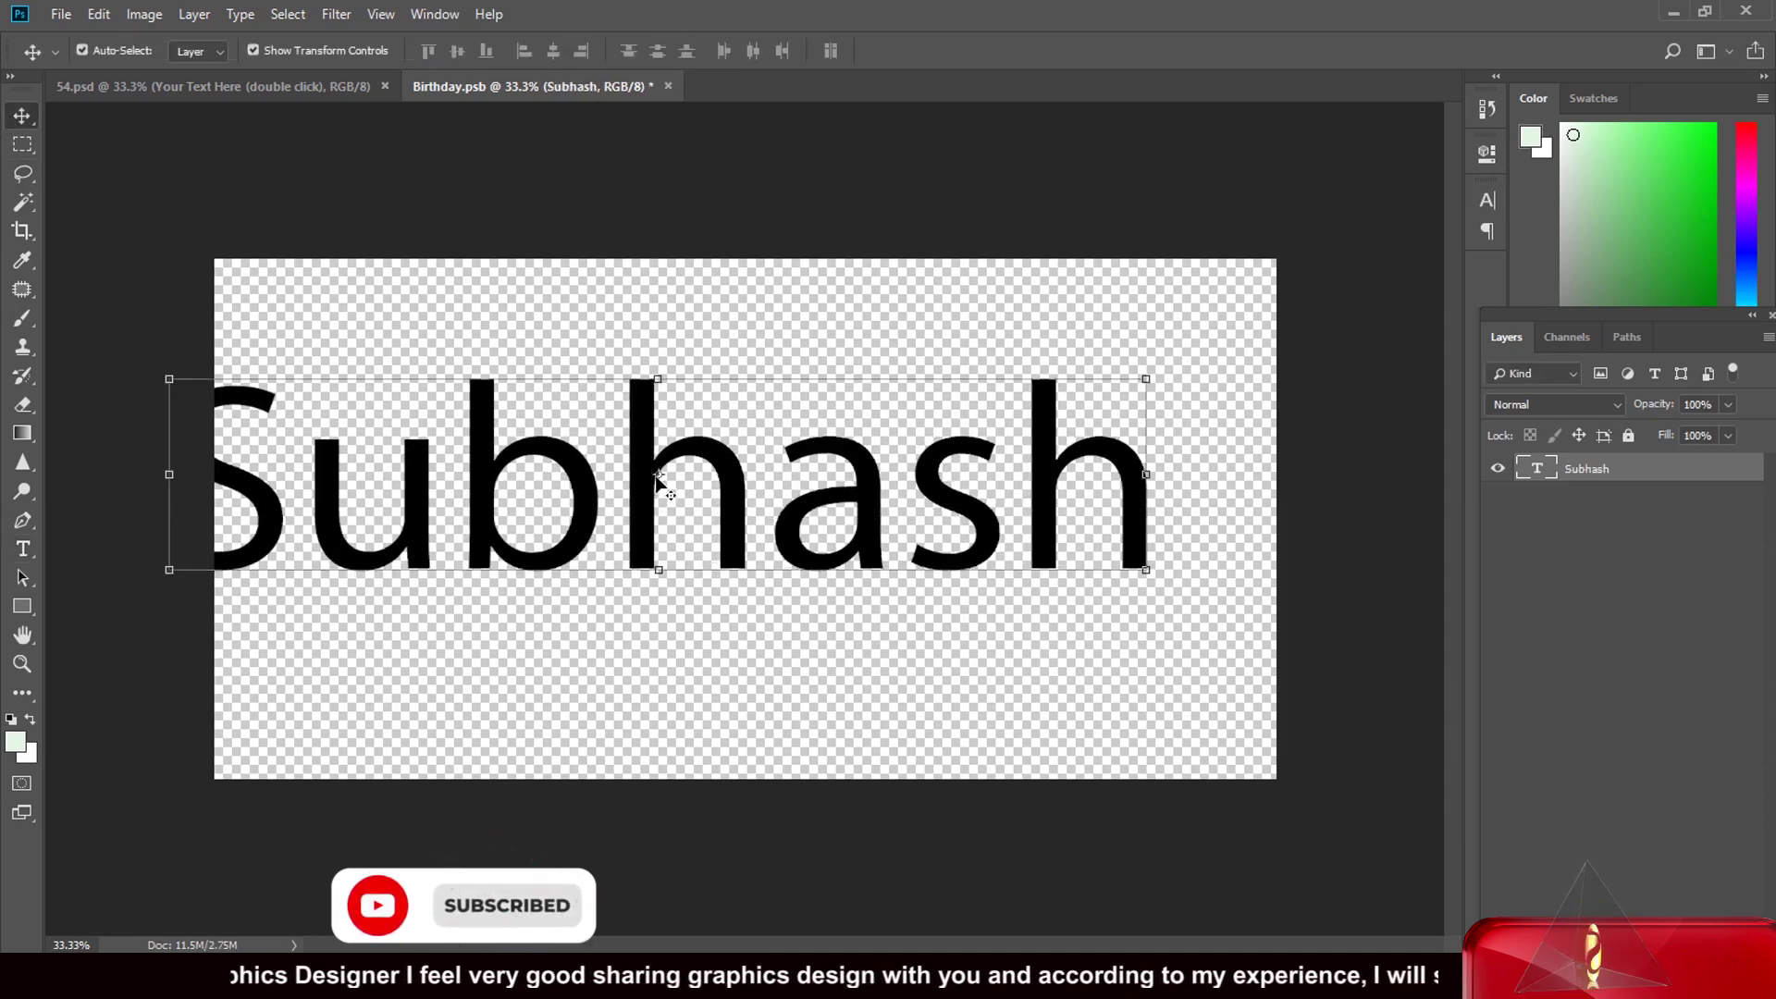
{"action": "left_click_drag", "start_coordinate": [652, 481], "coordinate": [687, 481]}
{"action": "key", "text": "ctrl+t"}
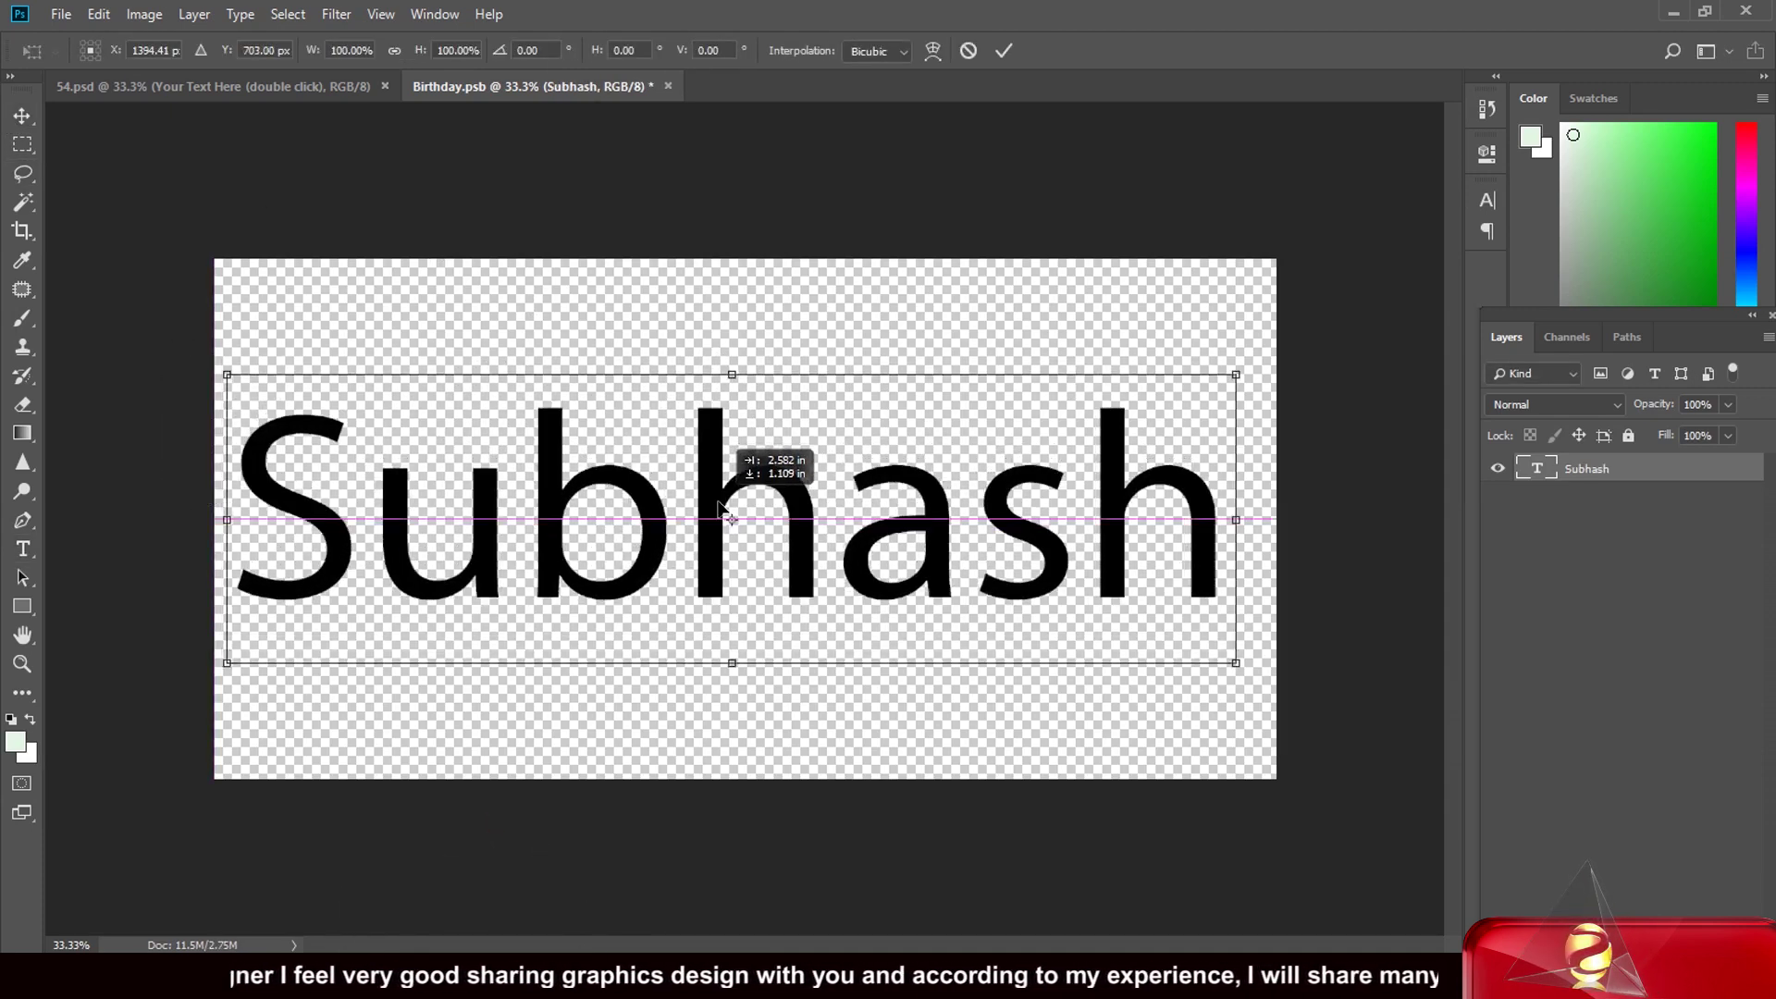
{"action": "left_click_drag", "start_coordinate": [1237, 663], "coordinate": [1049, 610]}
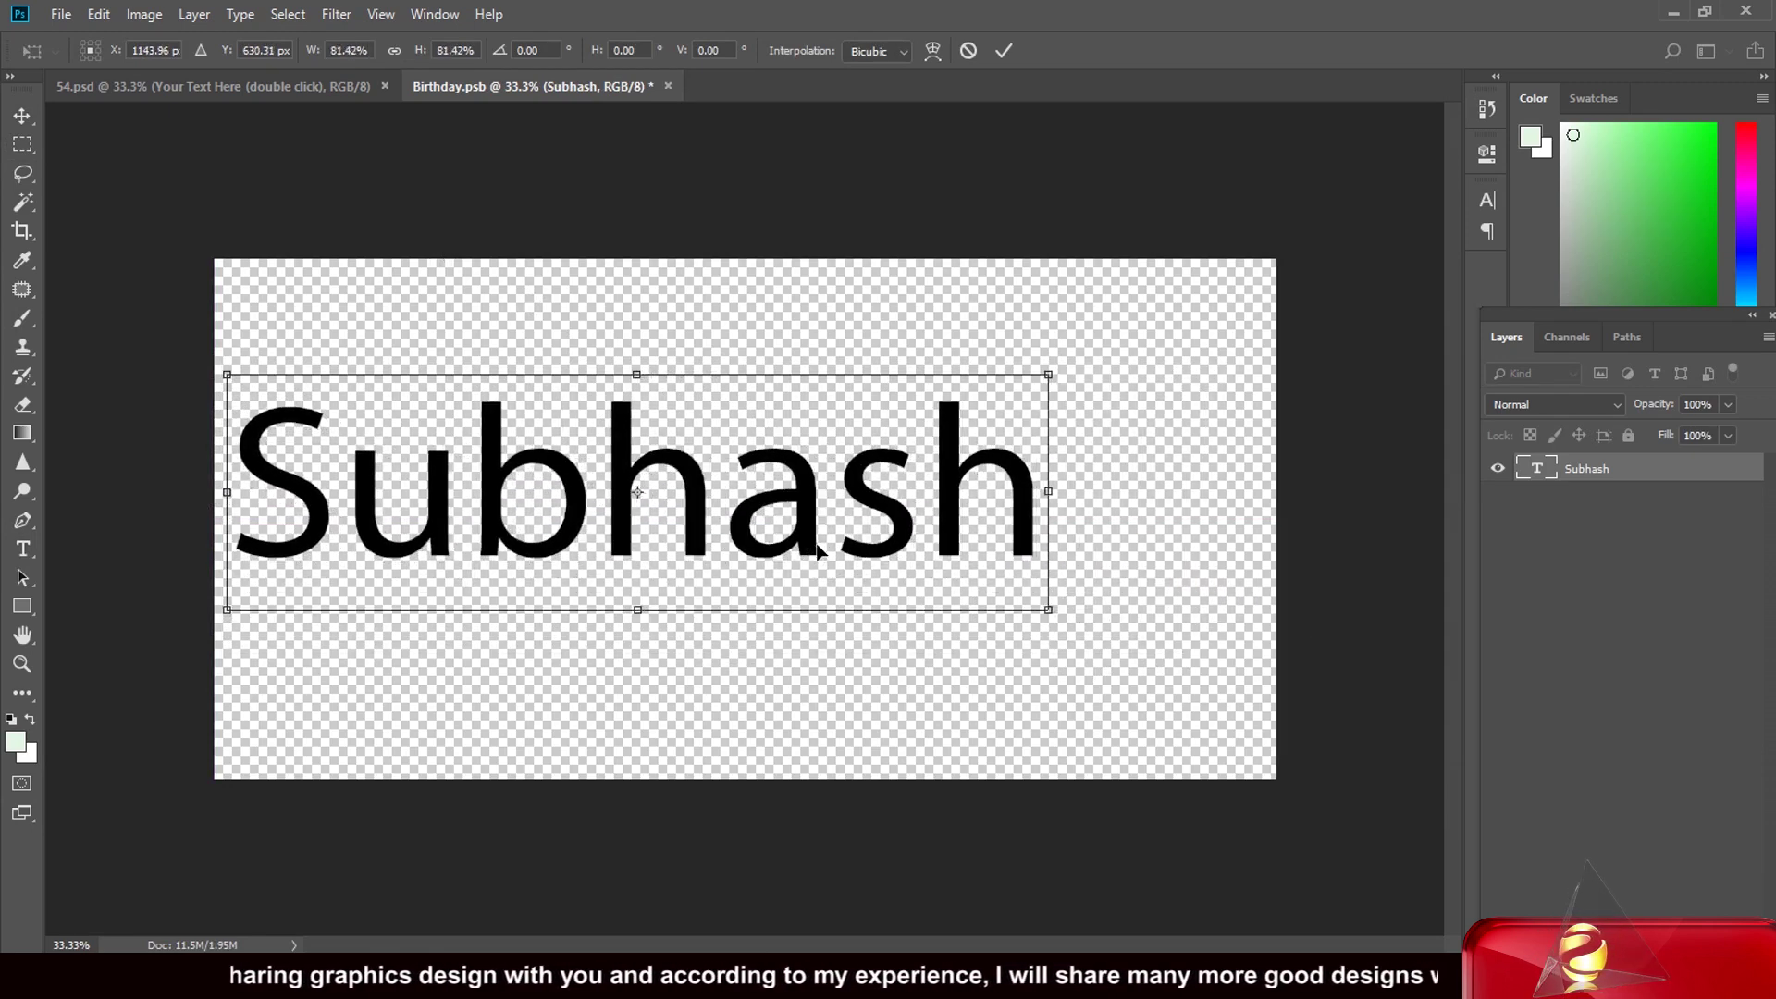
{"action": "left_click_drag", "start_coordinate": [816, 550], "coordinate": [943, 546]}
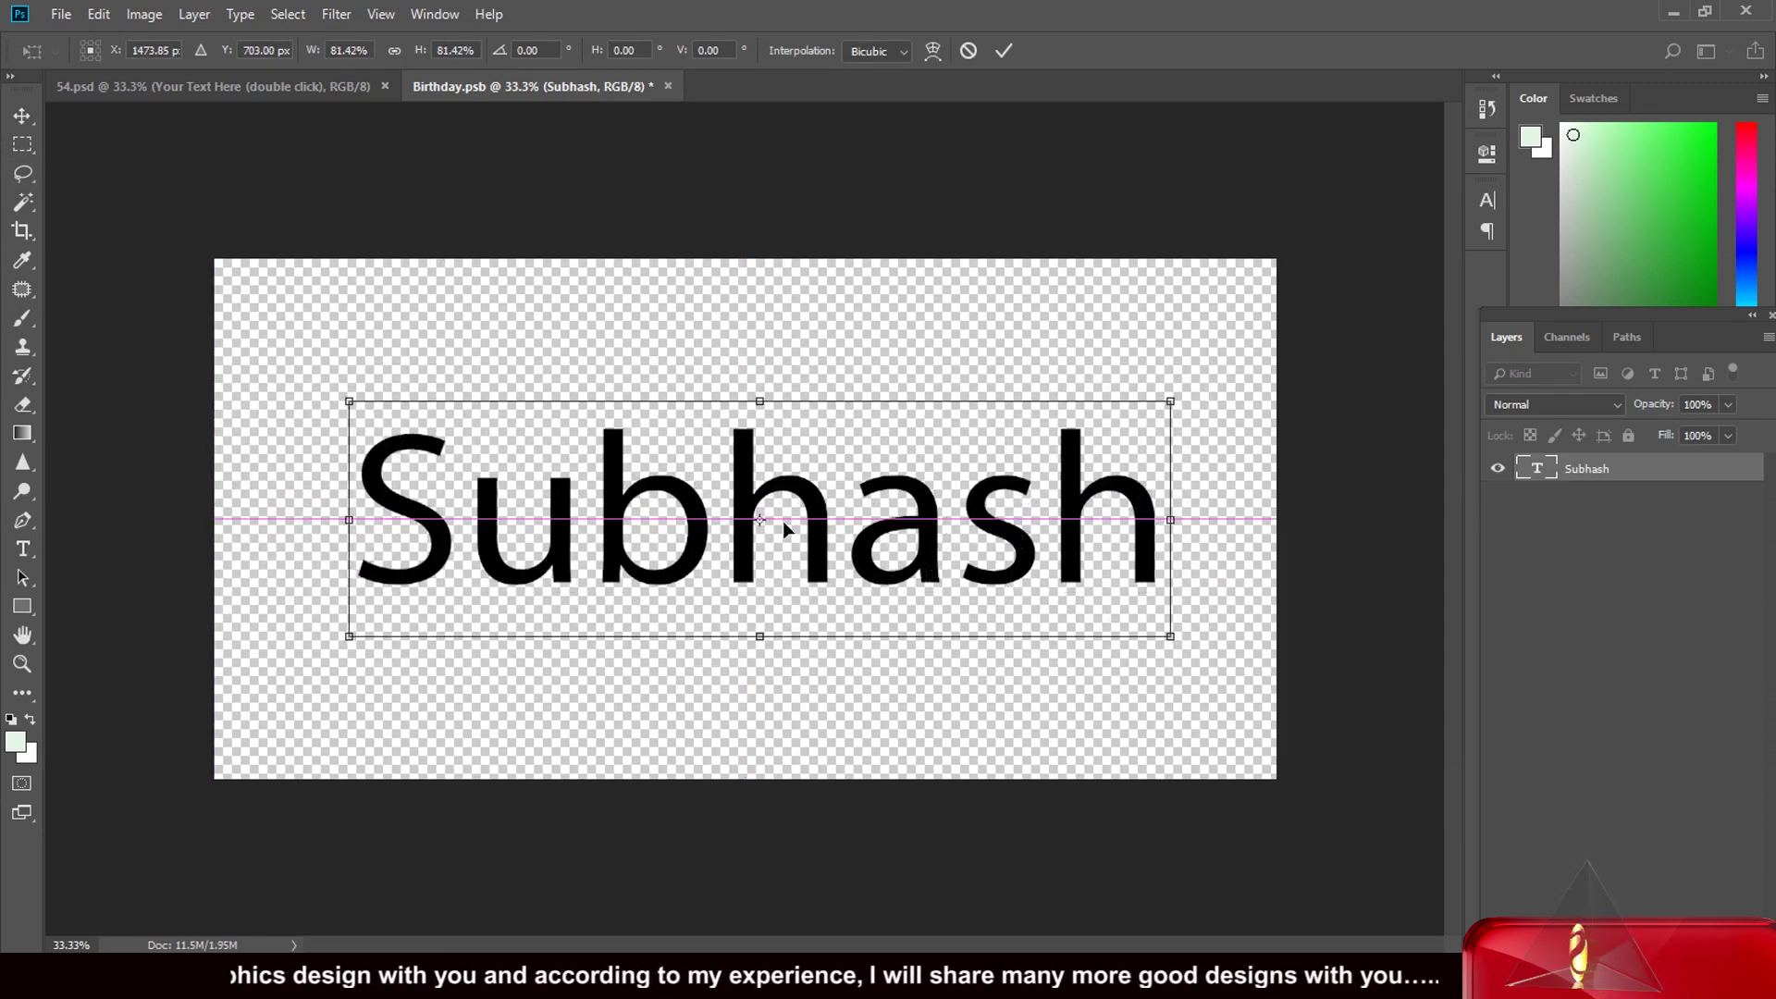
{"action": "left_click", "coordinate": [22, 116]}
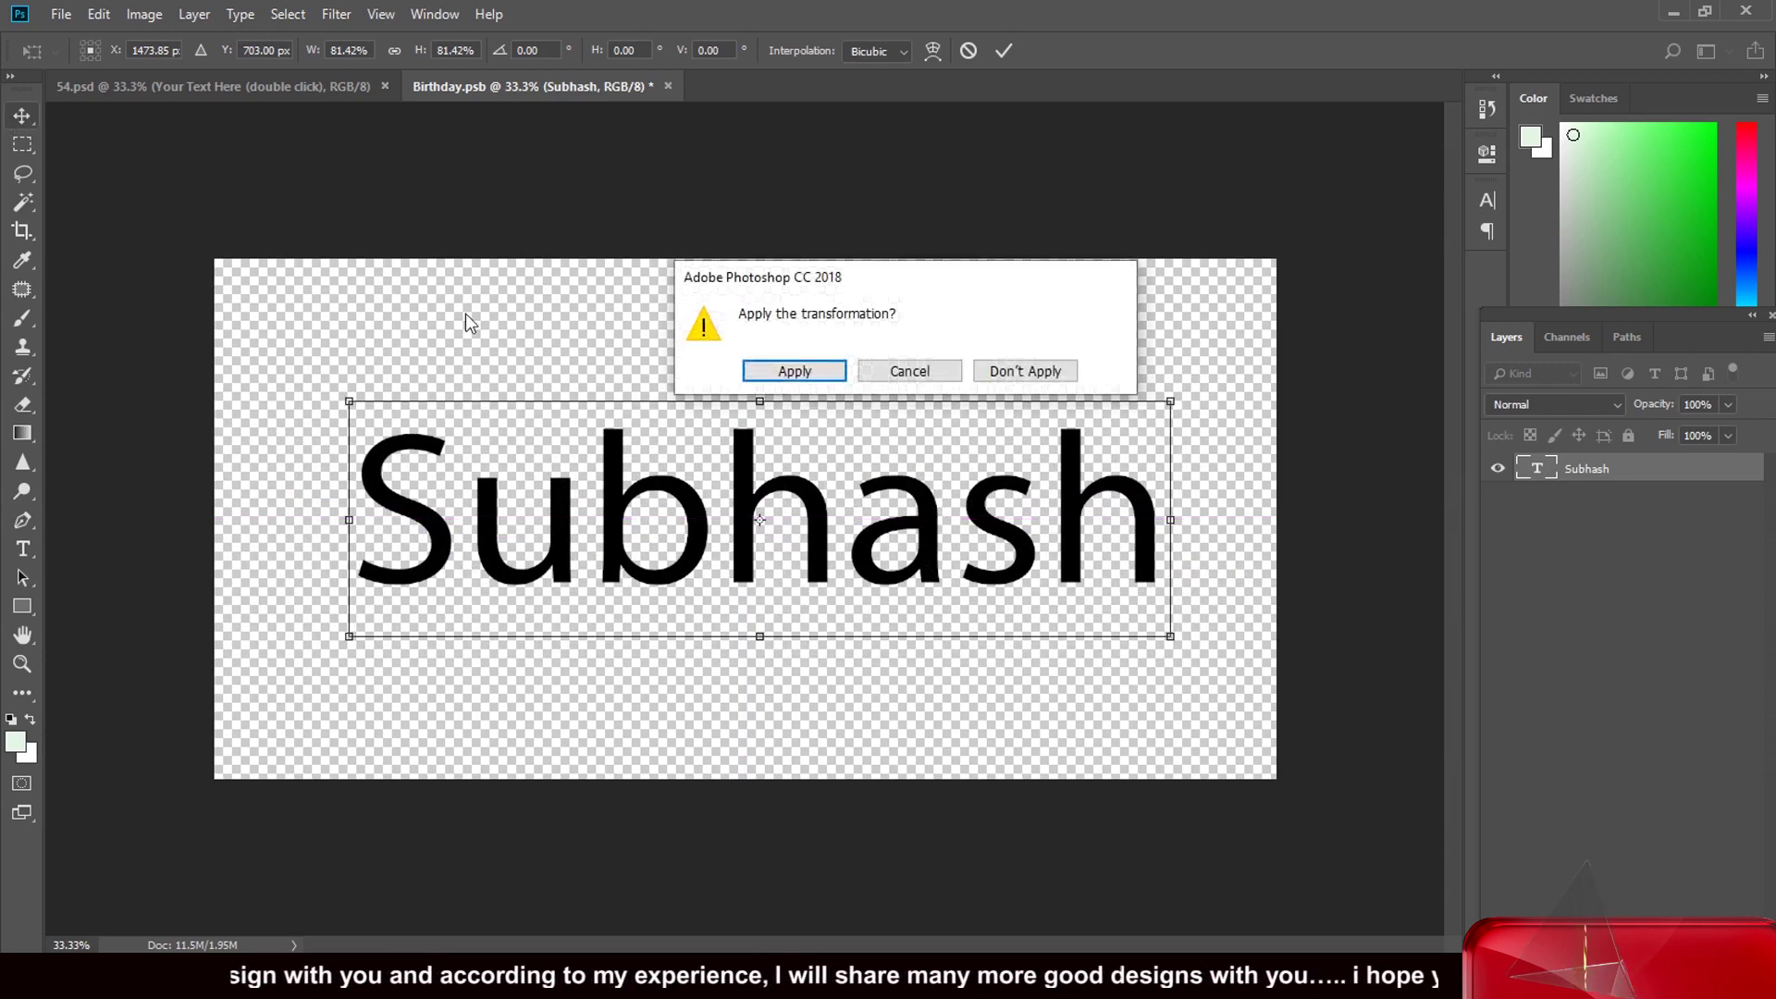
{"action": "left_click", "coordinate": [794, 371]}
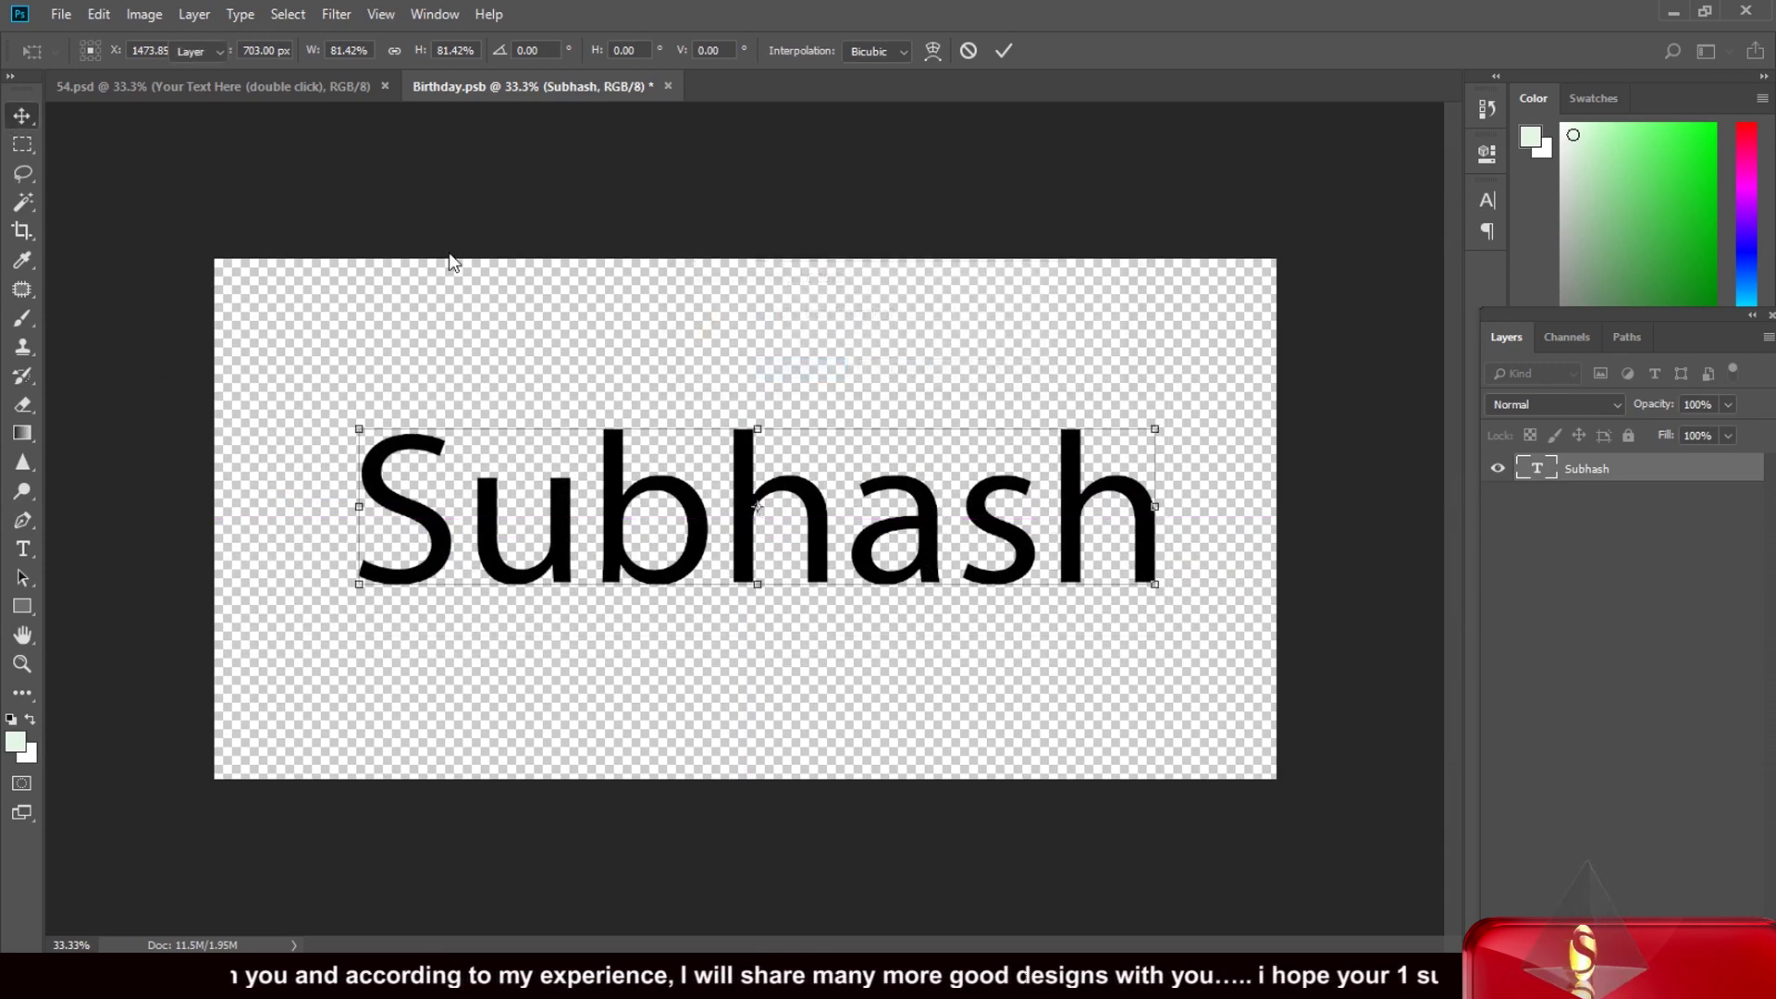
{"action": "left_click", "coordinate": [28, 546]}
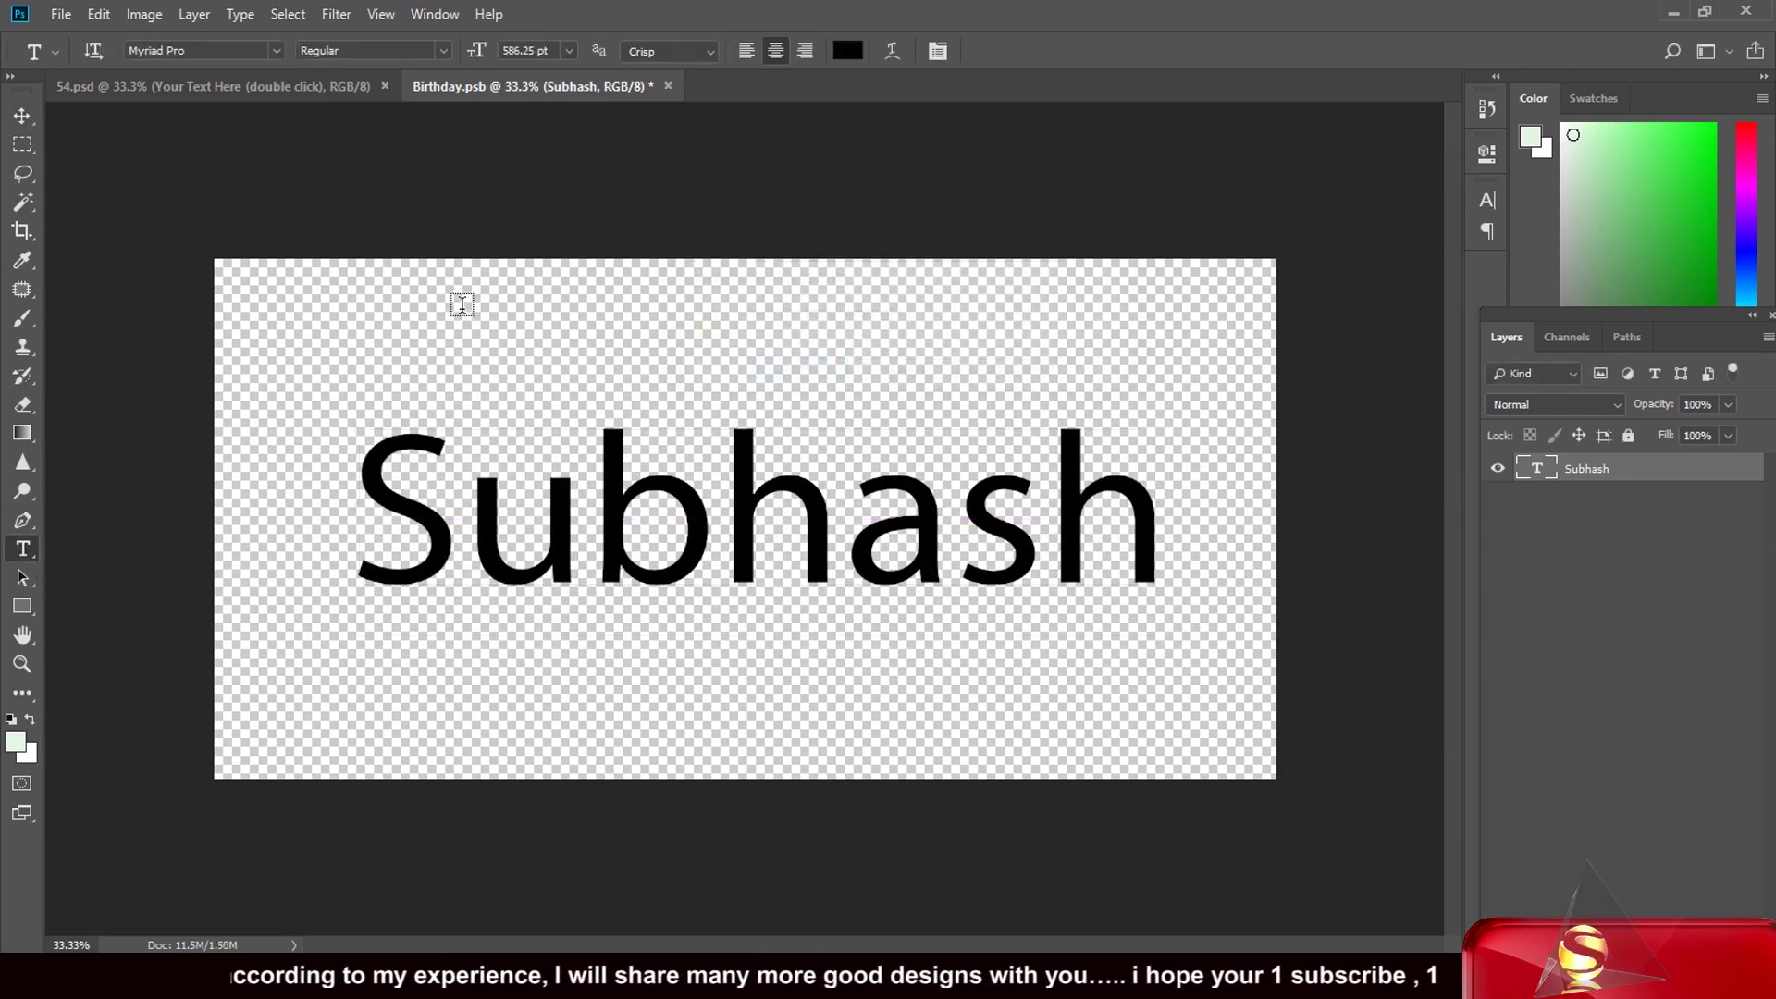
Change the Subhash text's font to Moulin Rouge.
{"action": "left_click", "coordinate": [274, 50]}
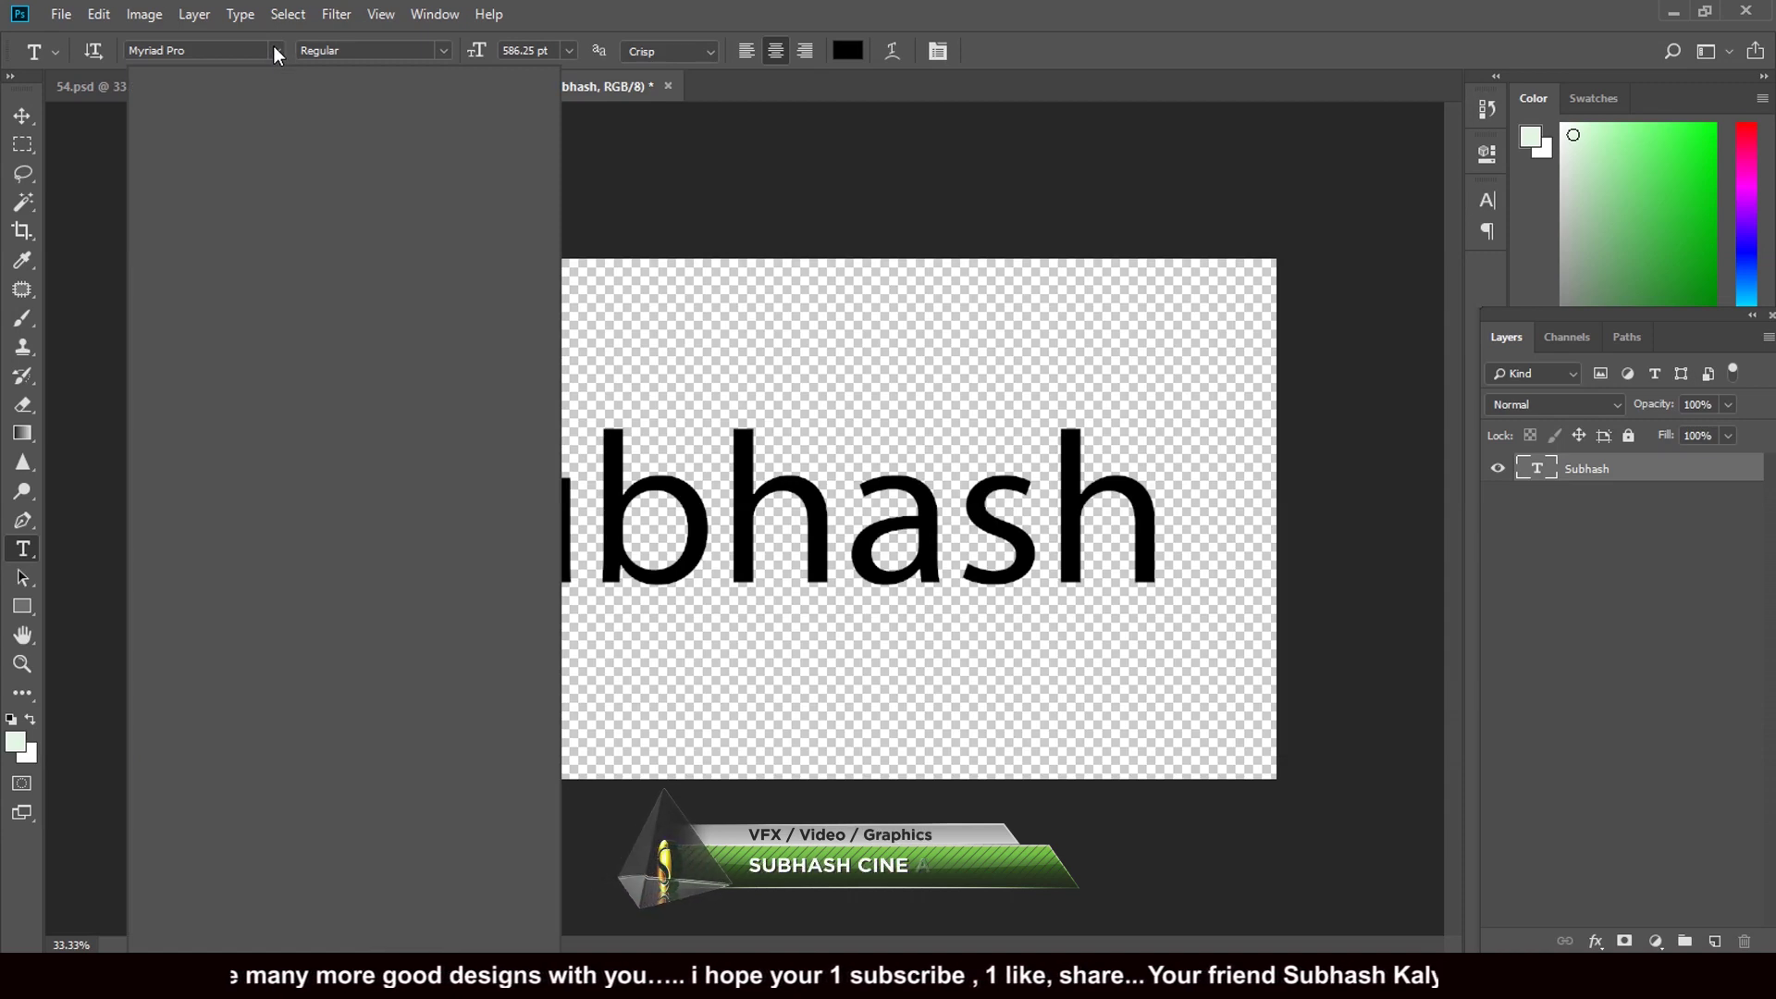
{"action": "left_click", "coordinate": [275, 51]}
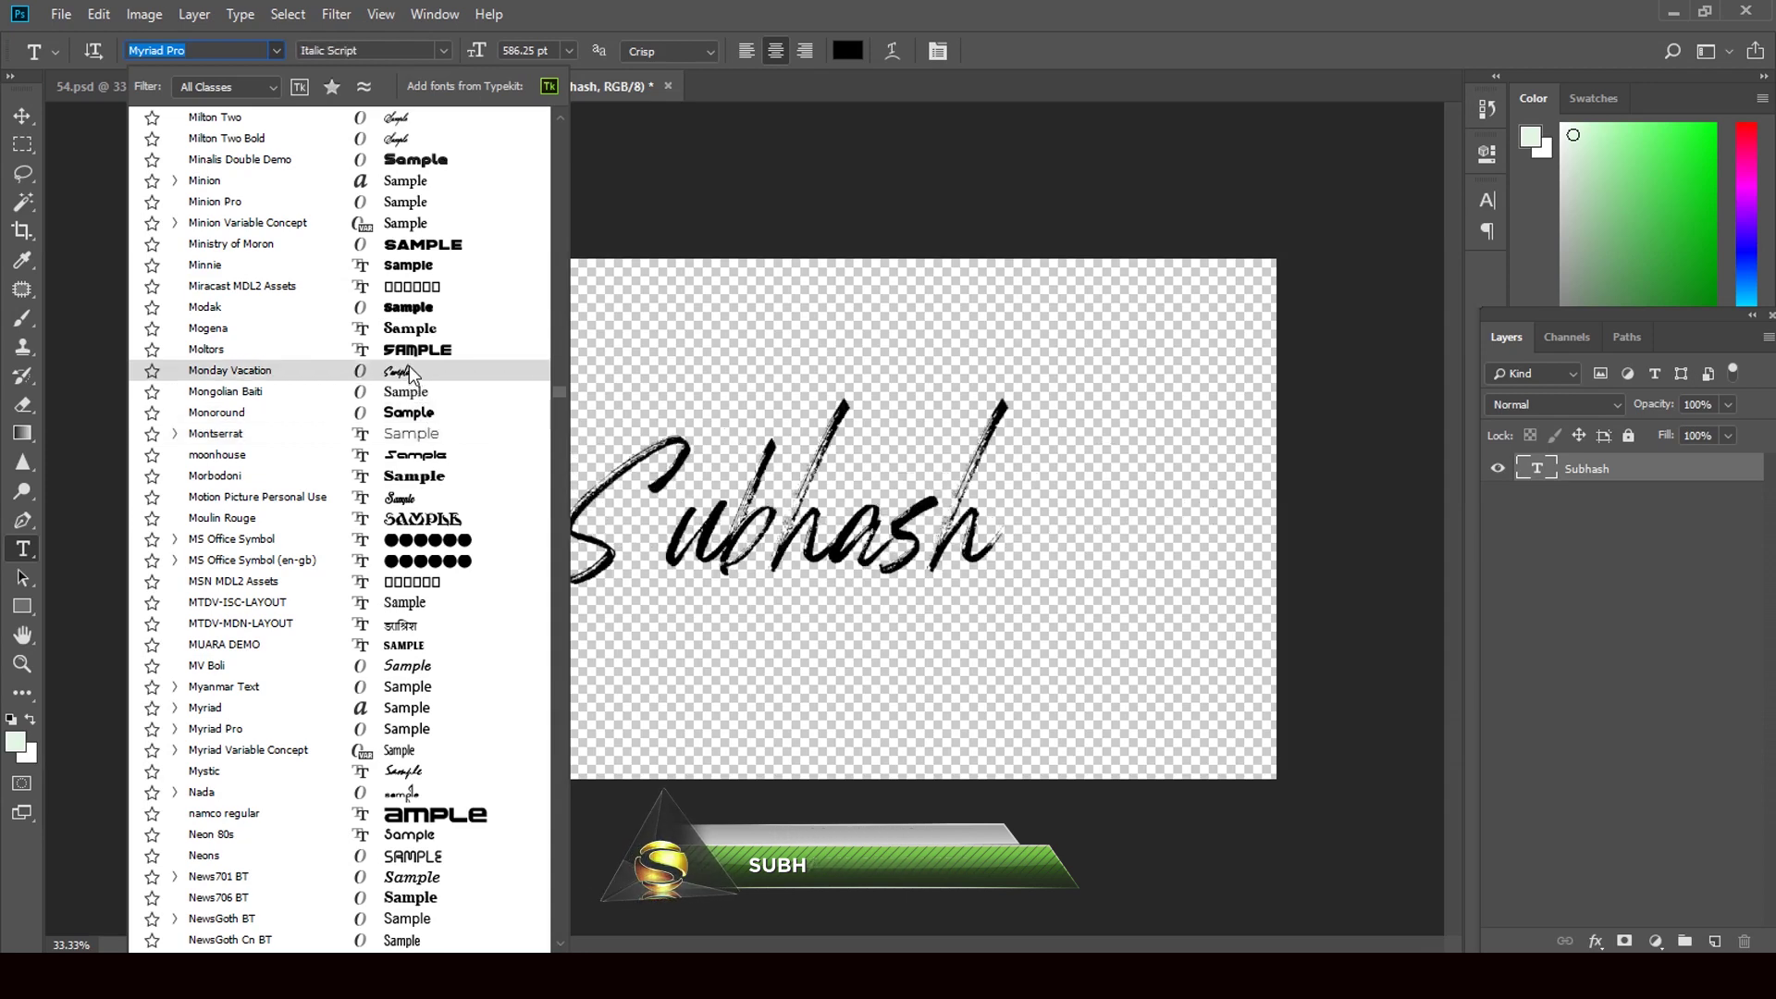
{"action": "key", "text": "Down"}
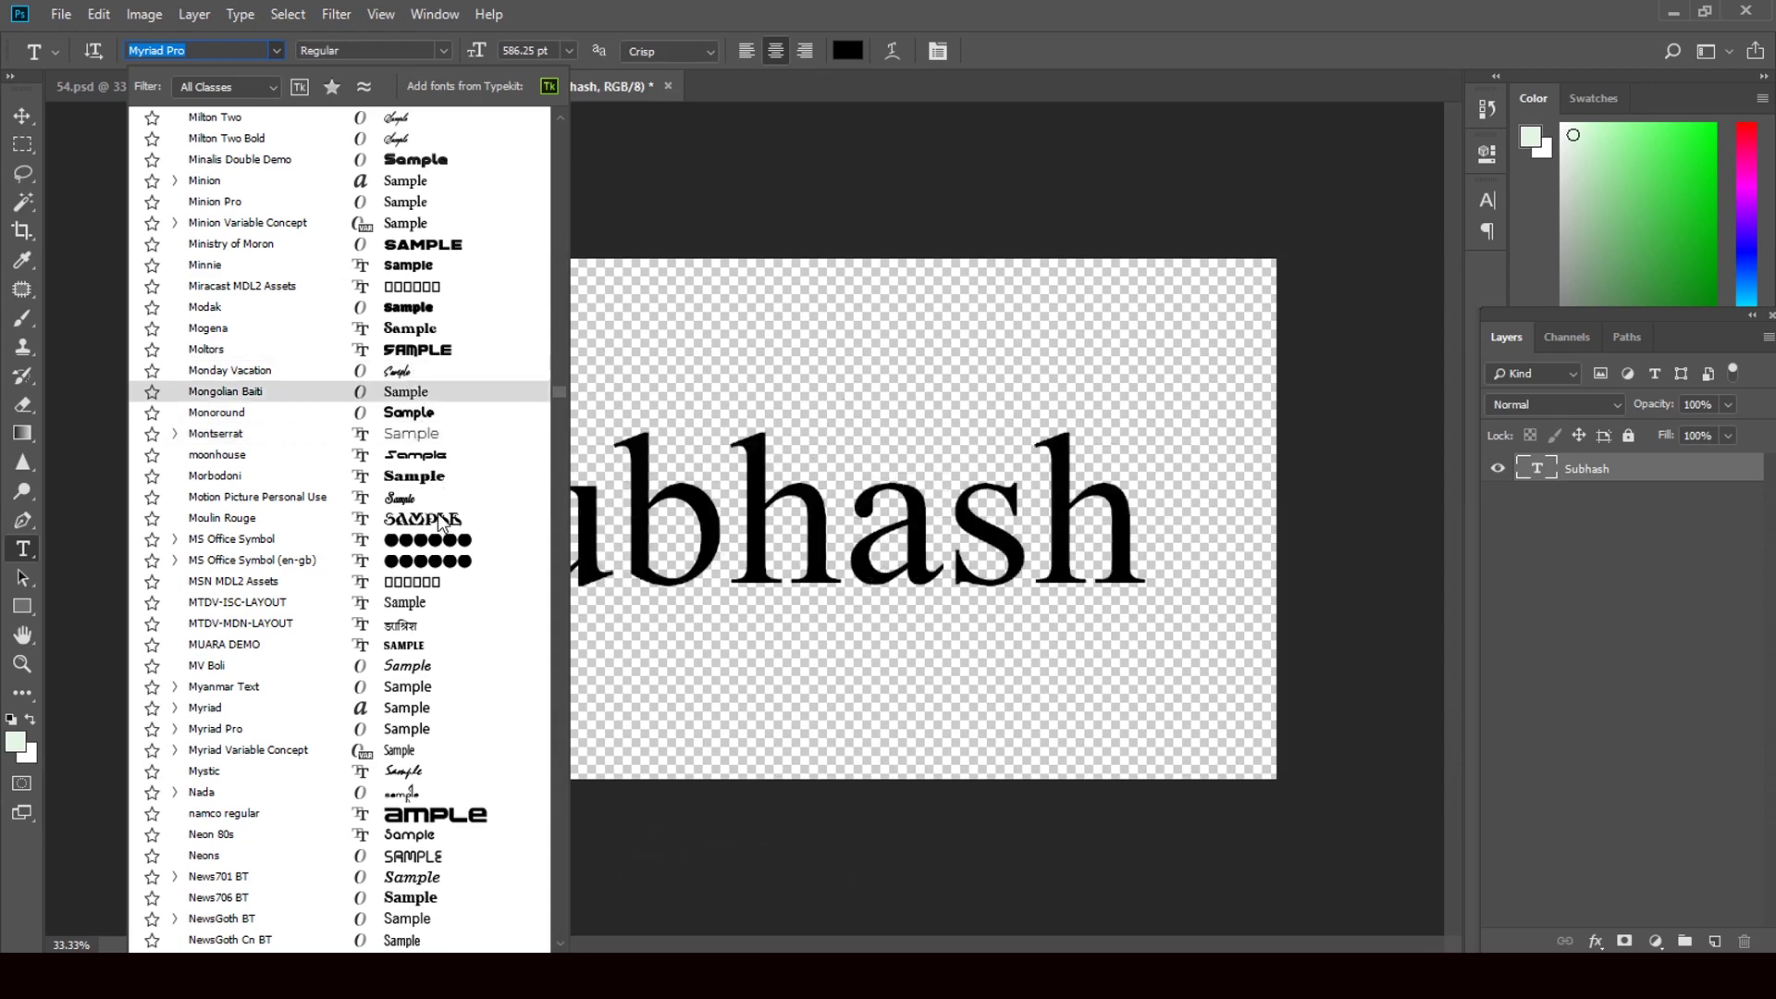
{"action": "key", "text": "Down"}
{"action": "key", "text": "Down"}
{"action": "key", "text": "Down"}
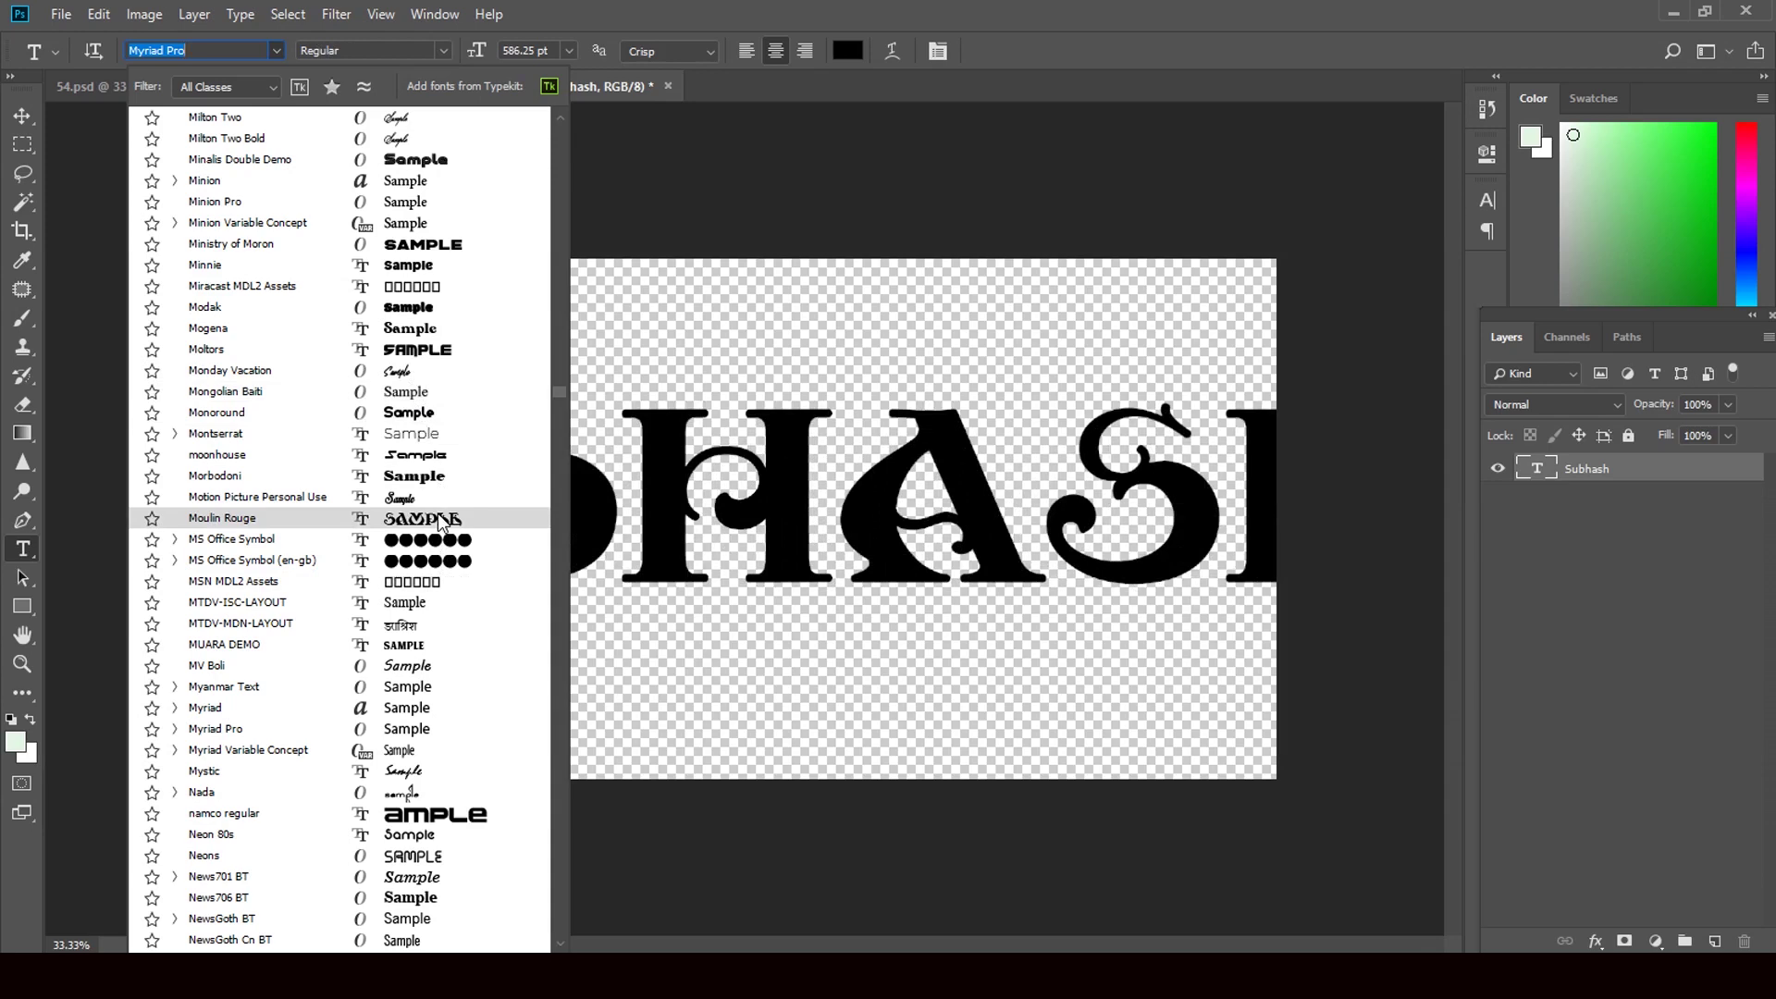
{"action": "left_click", "coordinate": [440, 519]}
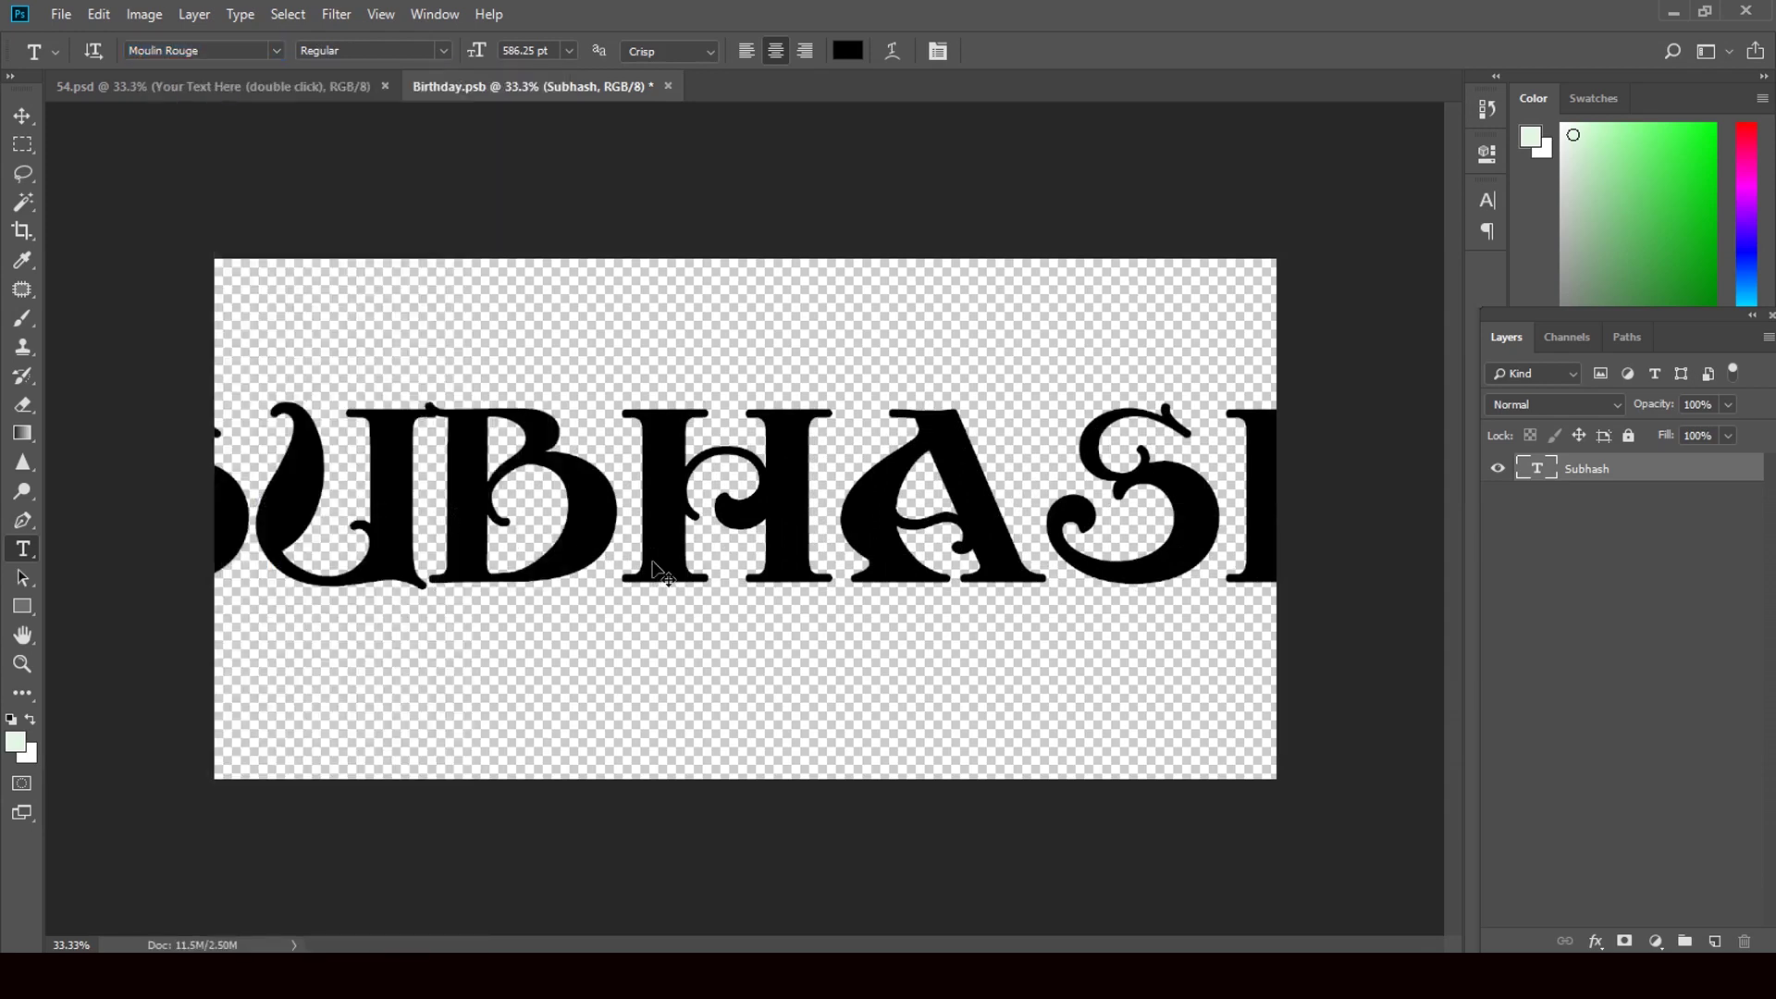
{"action": "key", "text": "ctrl+t"}
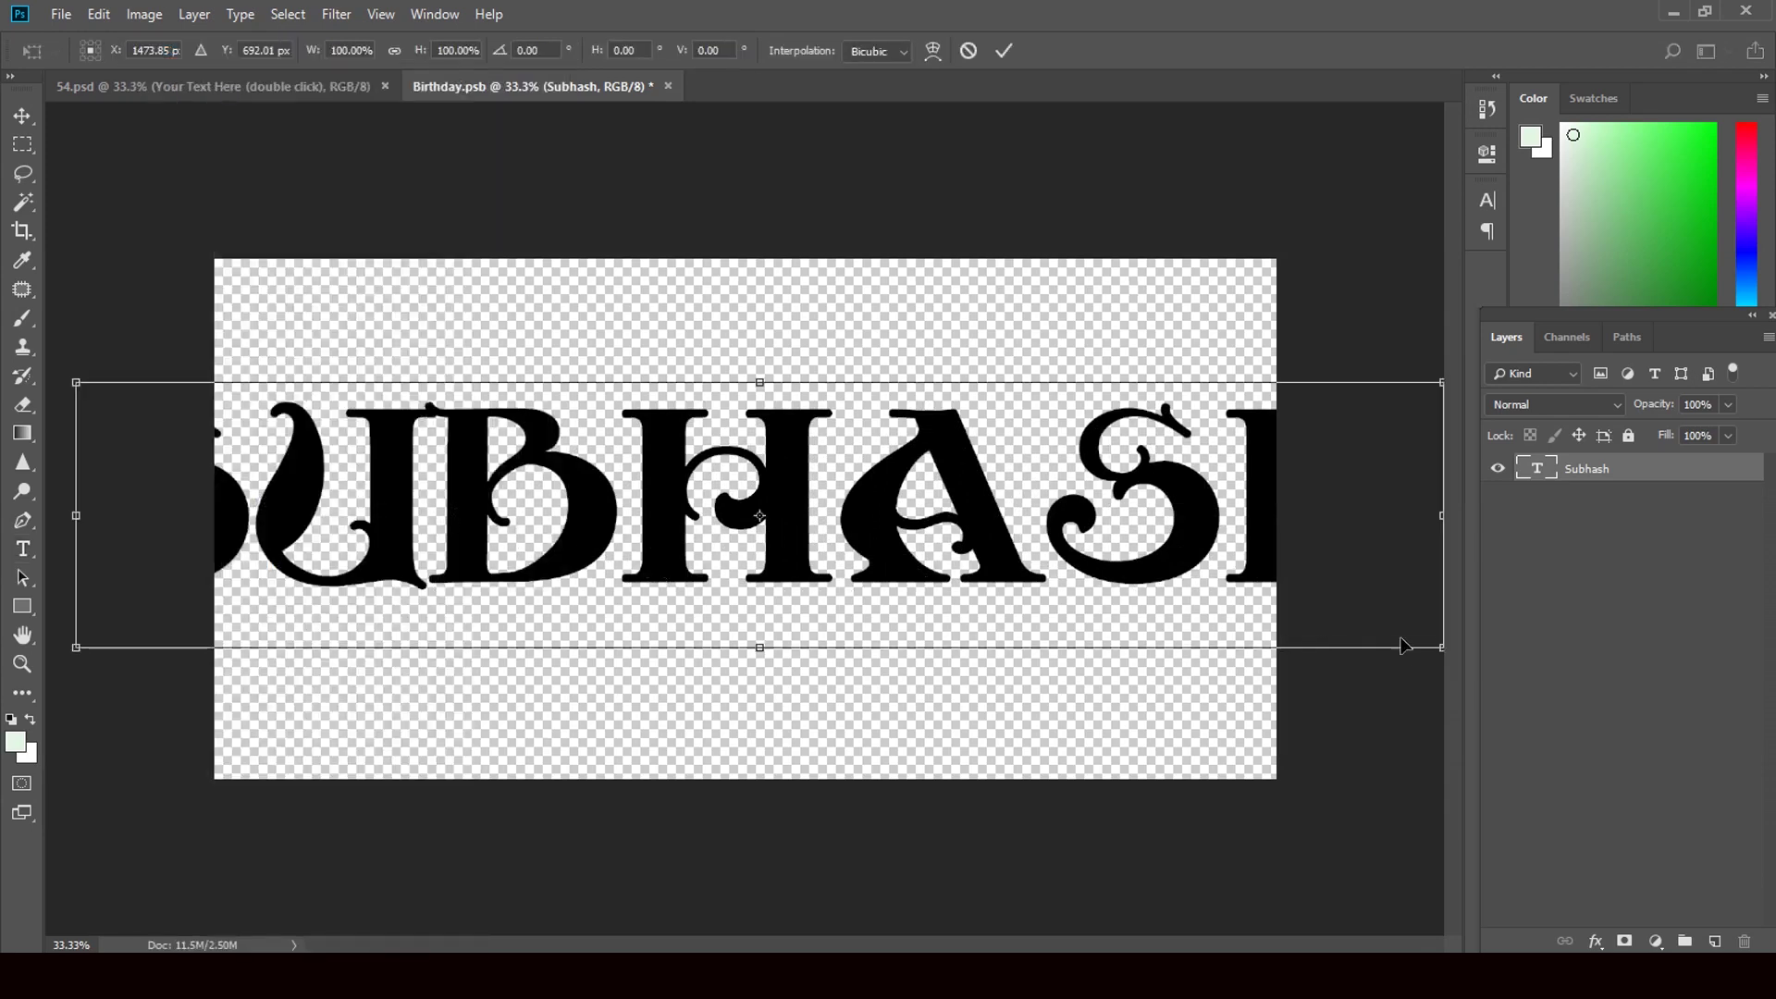
Shrink the Moulin Rouge SUBHASH text to about 67% and centre it within the canvas.
{"action": "left_click_drag", "start_coordinate": [1427, 641], "coordinate": [1076, 554]}
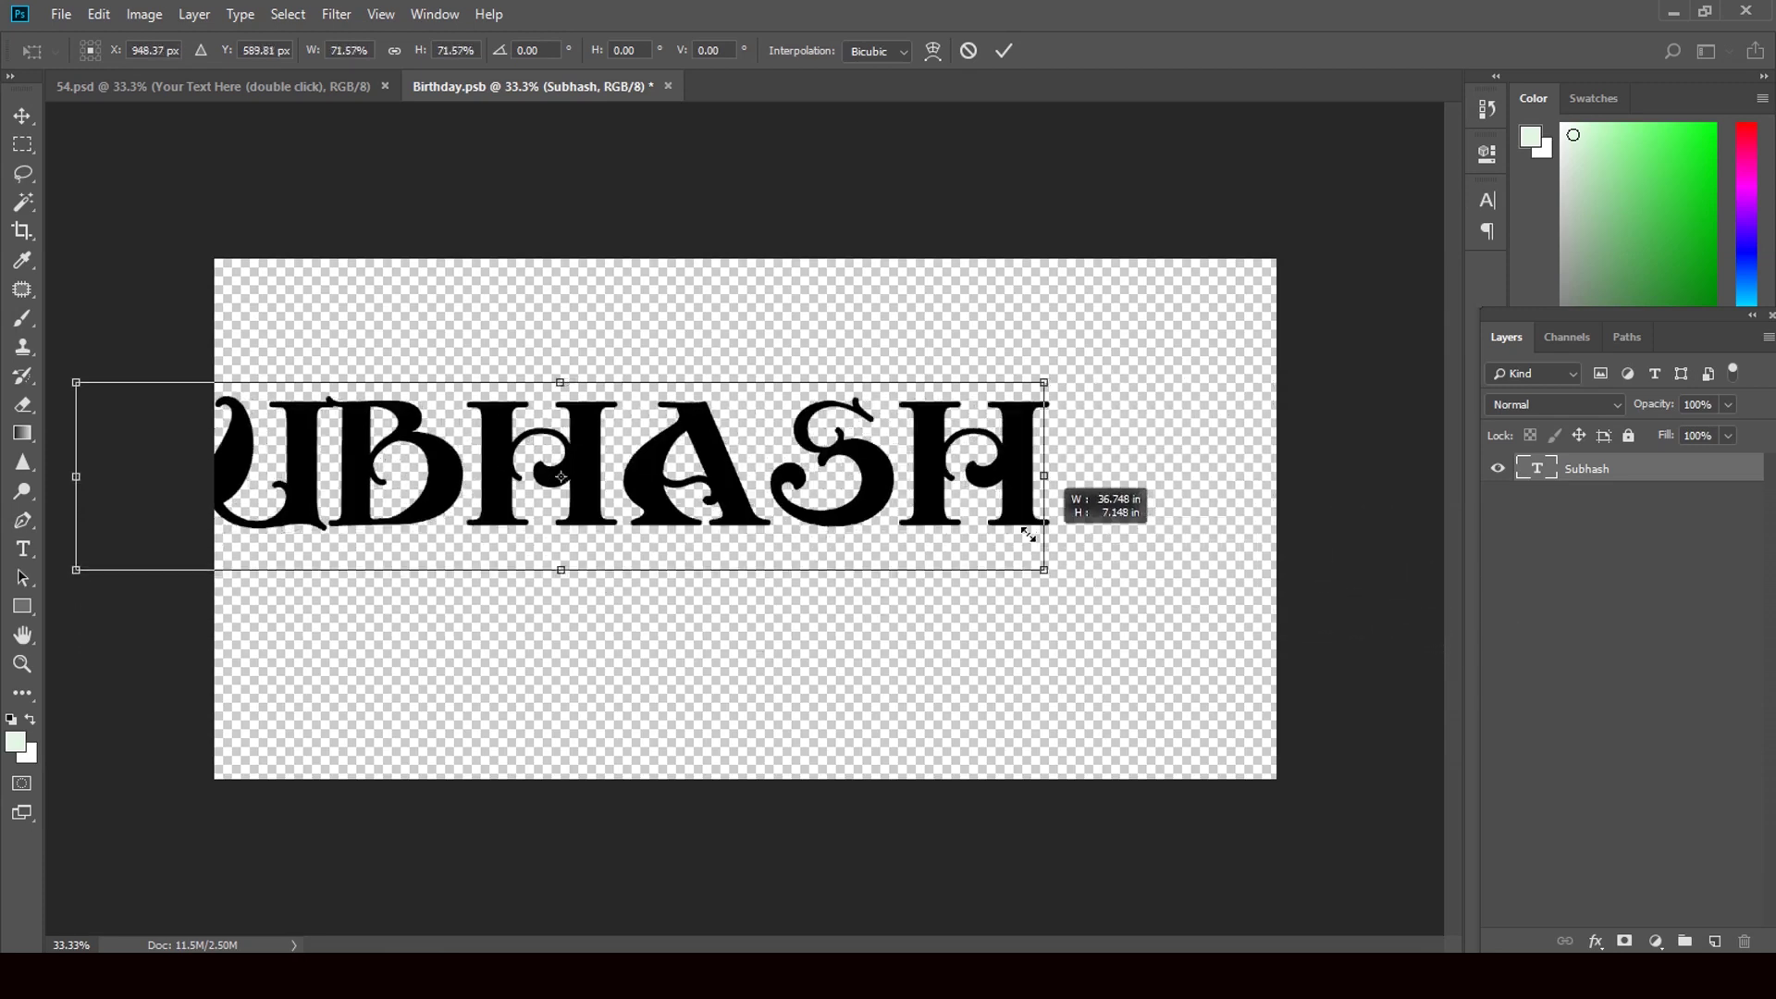
{"action": "left_click_drag", "start_coordinate": [1076, 554], "coordinate": [1008, 541]}
{"action": "left_click_drag", "start_coordinate": [553, 470], "coordinate": [747, 499]}
{"action": "left_click_drag", "start_coordinate": [1215, 595], "coordinate": [1187, 586]}
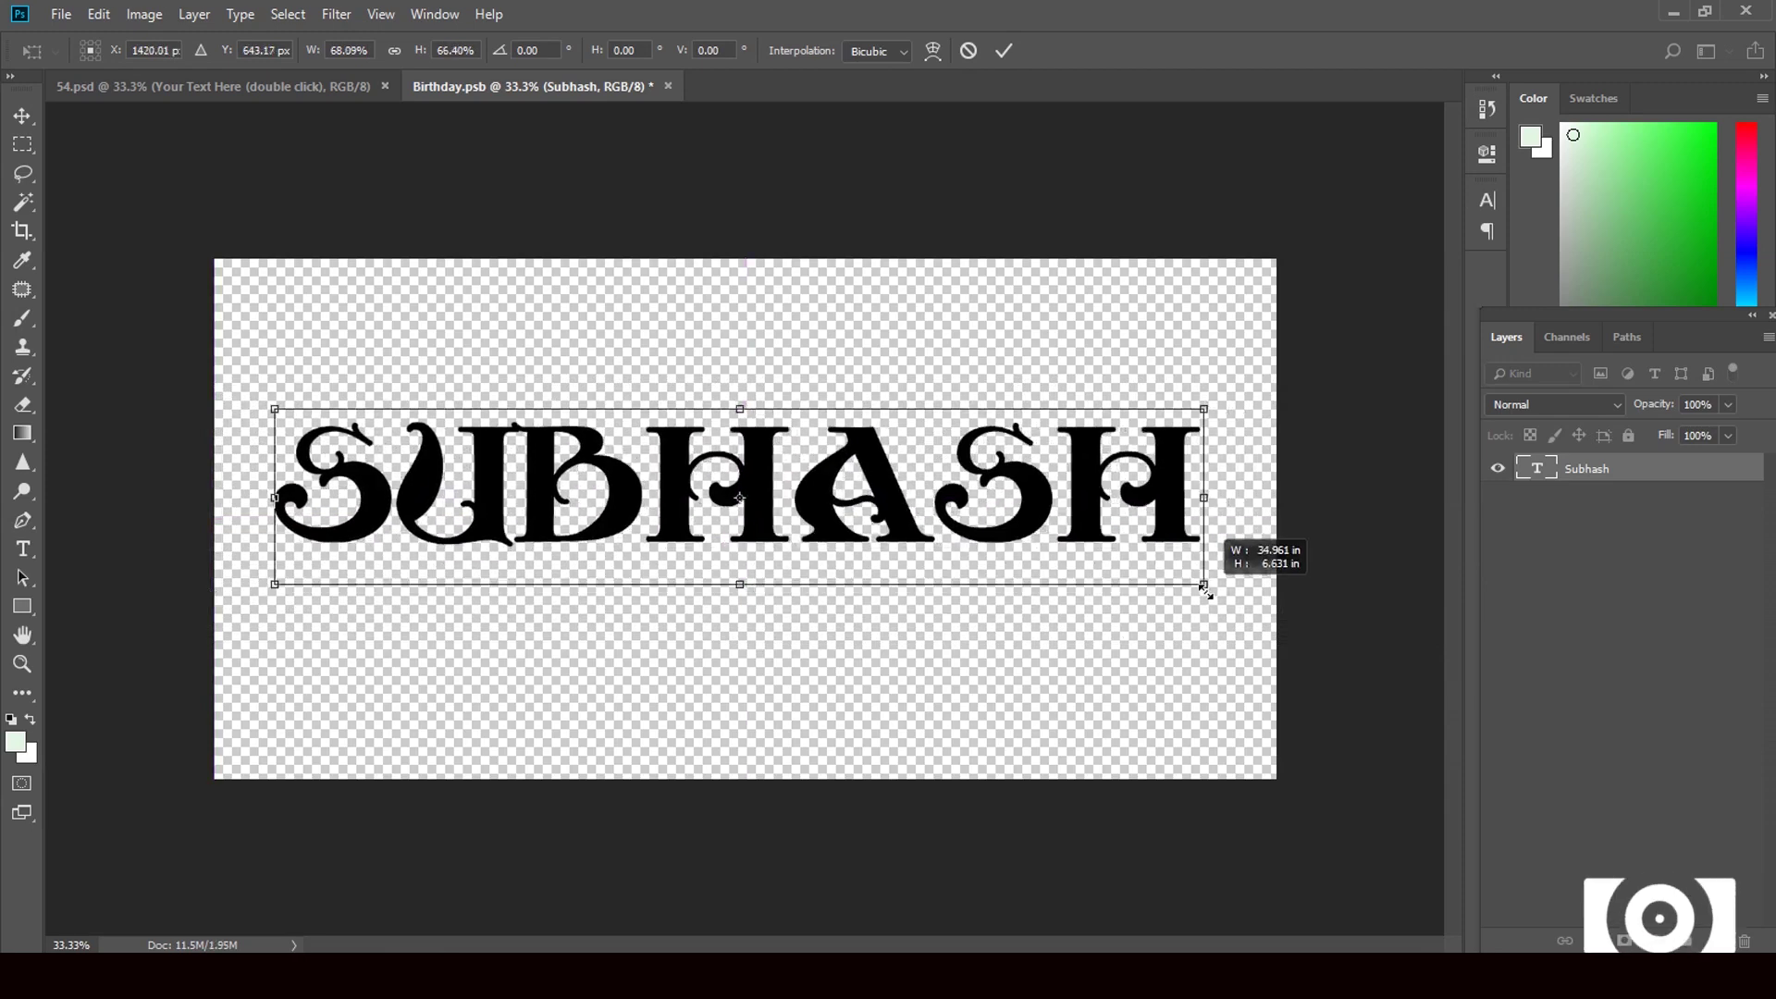
{"action": "left_click", "coordinate": [23, 116]}
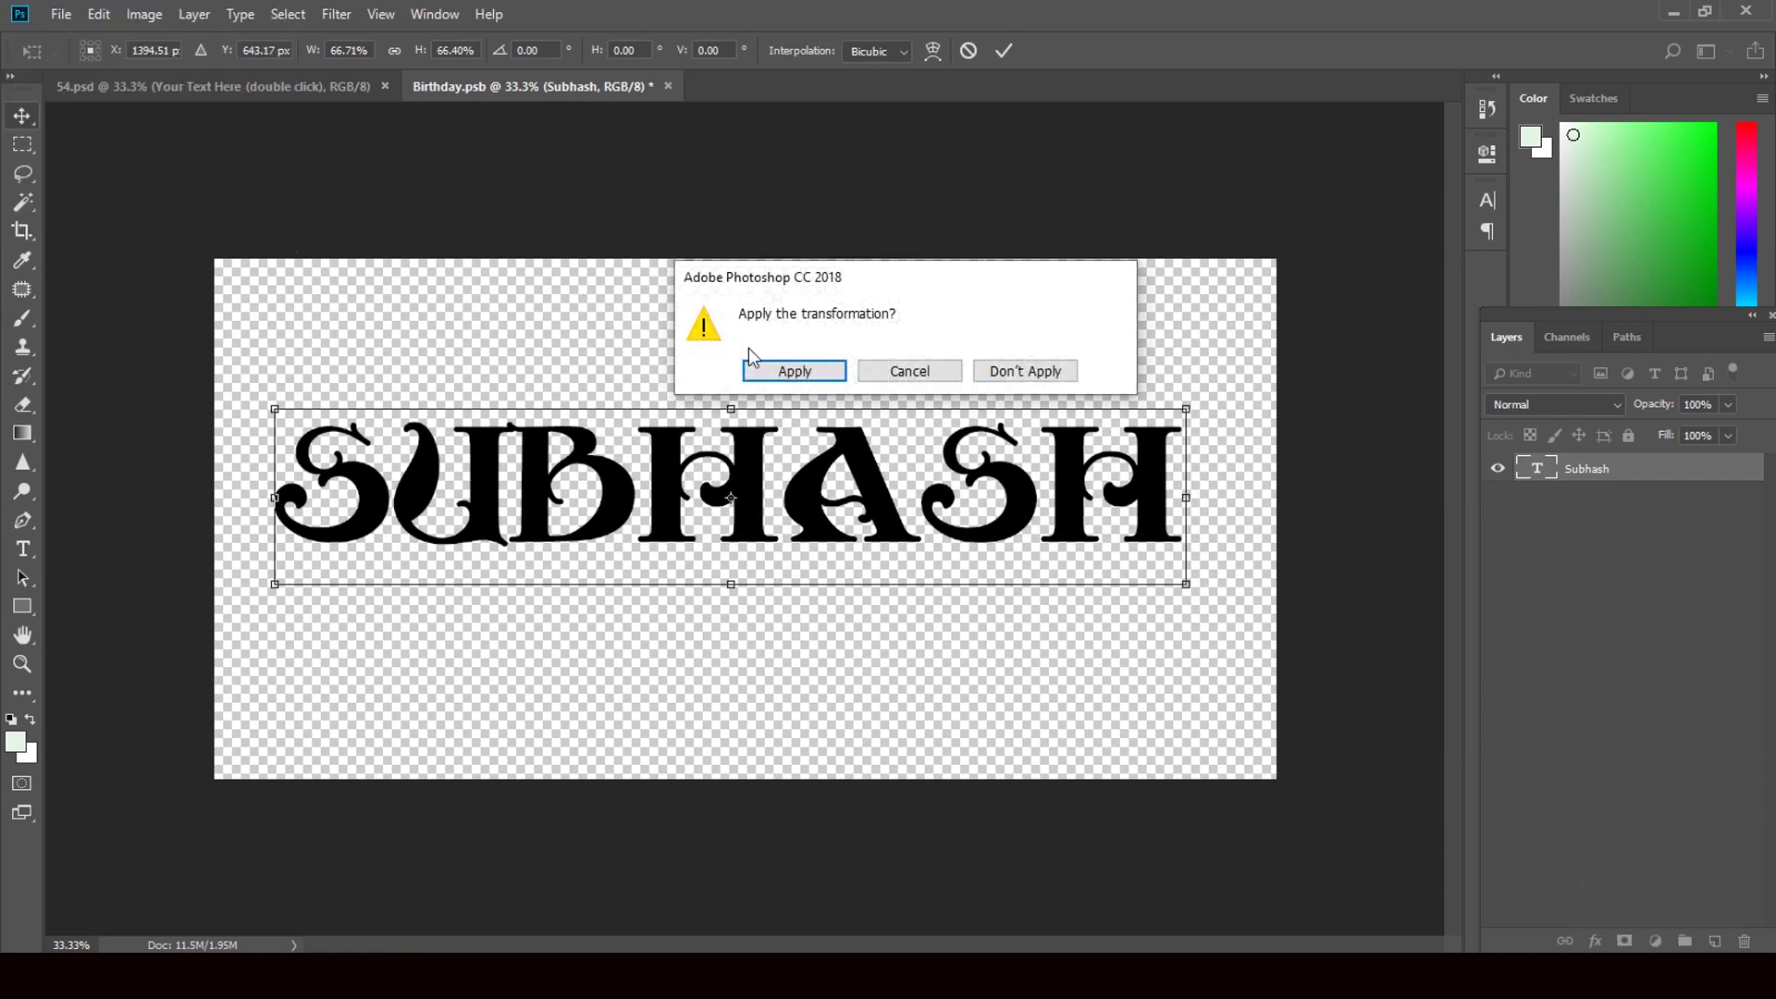
{"action": "left_click", "coordinate": [792, 367]}
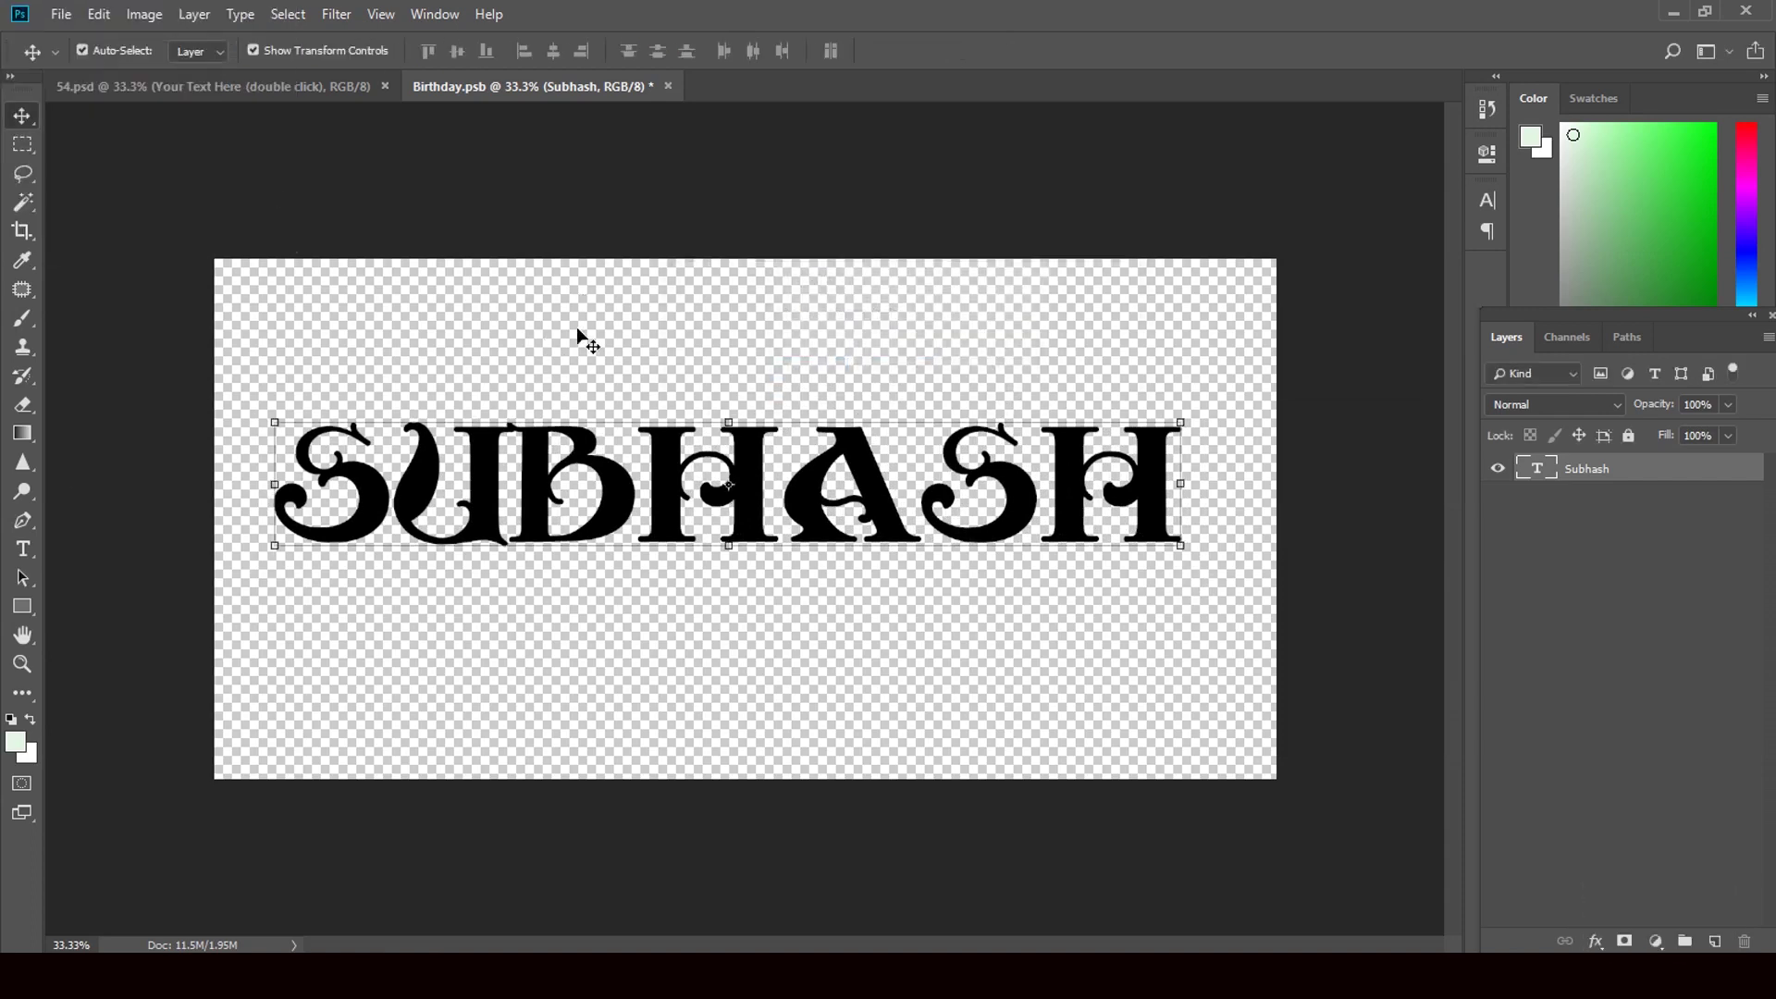
Save and close Birthday.psb, then zoom in on the 3D SUBHASH text in 54.psd.
{"action": "left_click", "coordinate": [669, 86]}
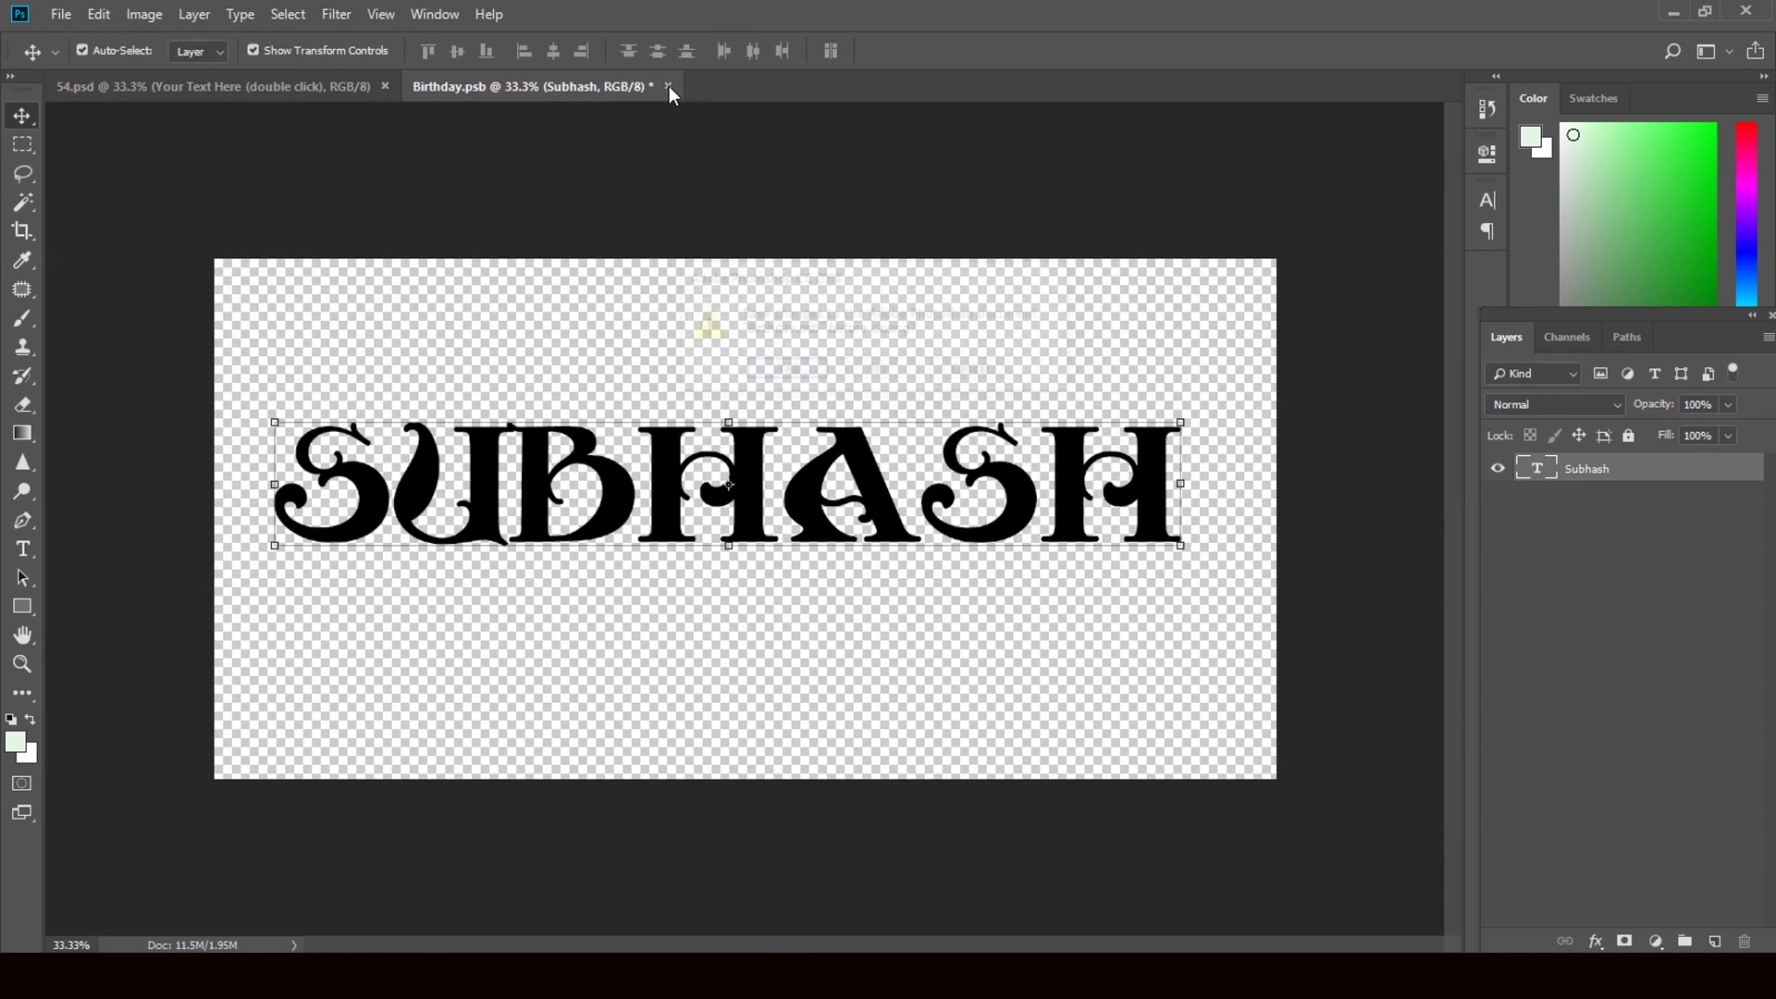
{"action": "left_click", "coordinate": [785, 371]}
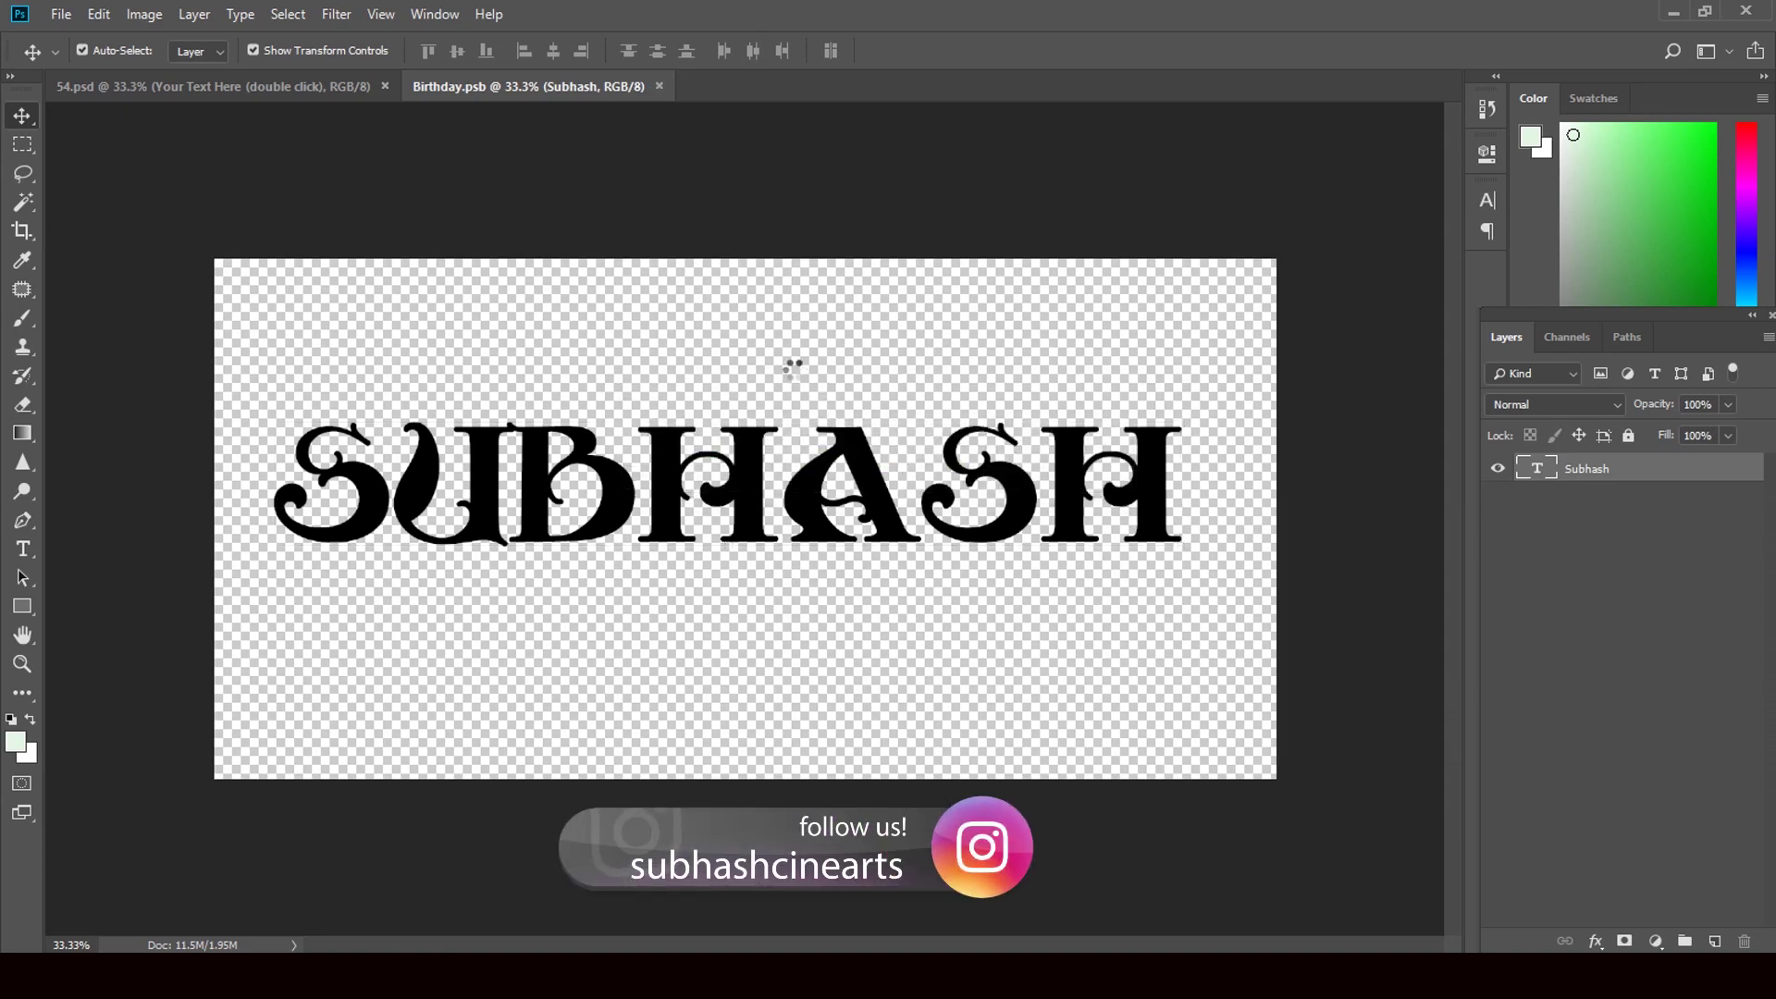
{"action": "key", "text": "ctrl+w"}
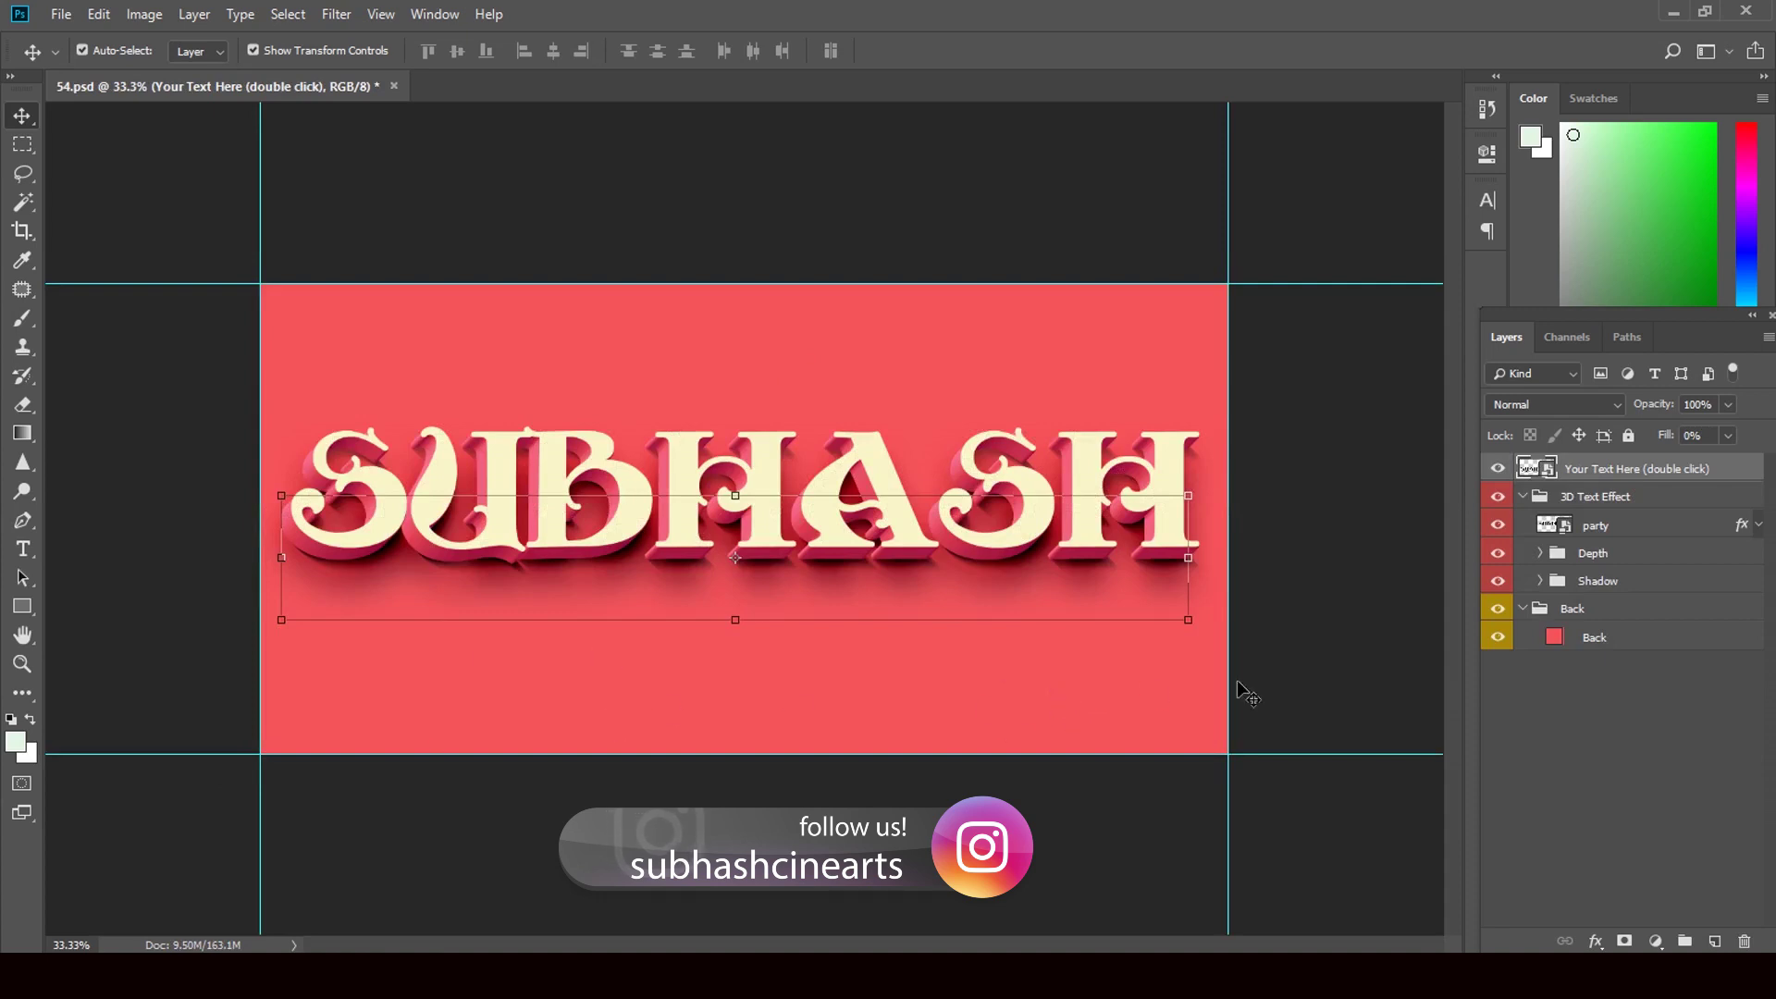
{"action": "key", "text": "ctrl+plus"}
{"action": "key", "text": "ctrl+plus"}
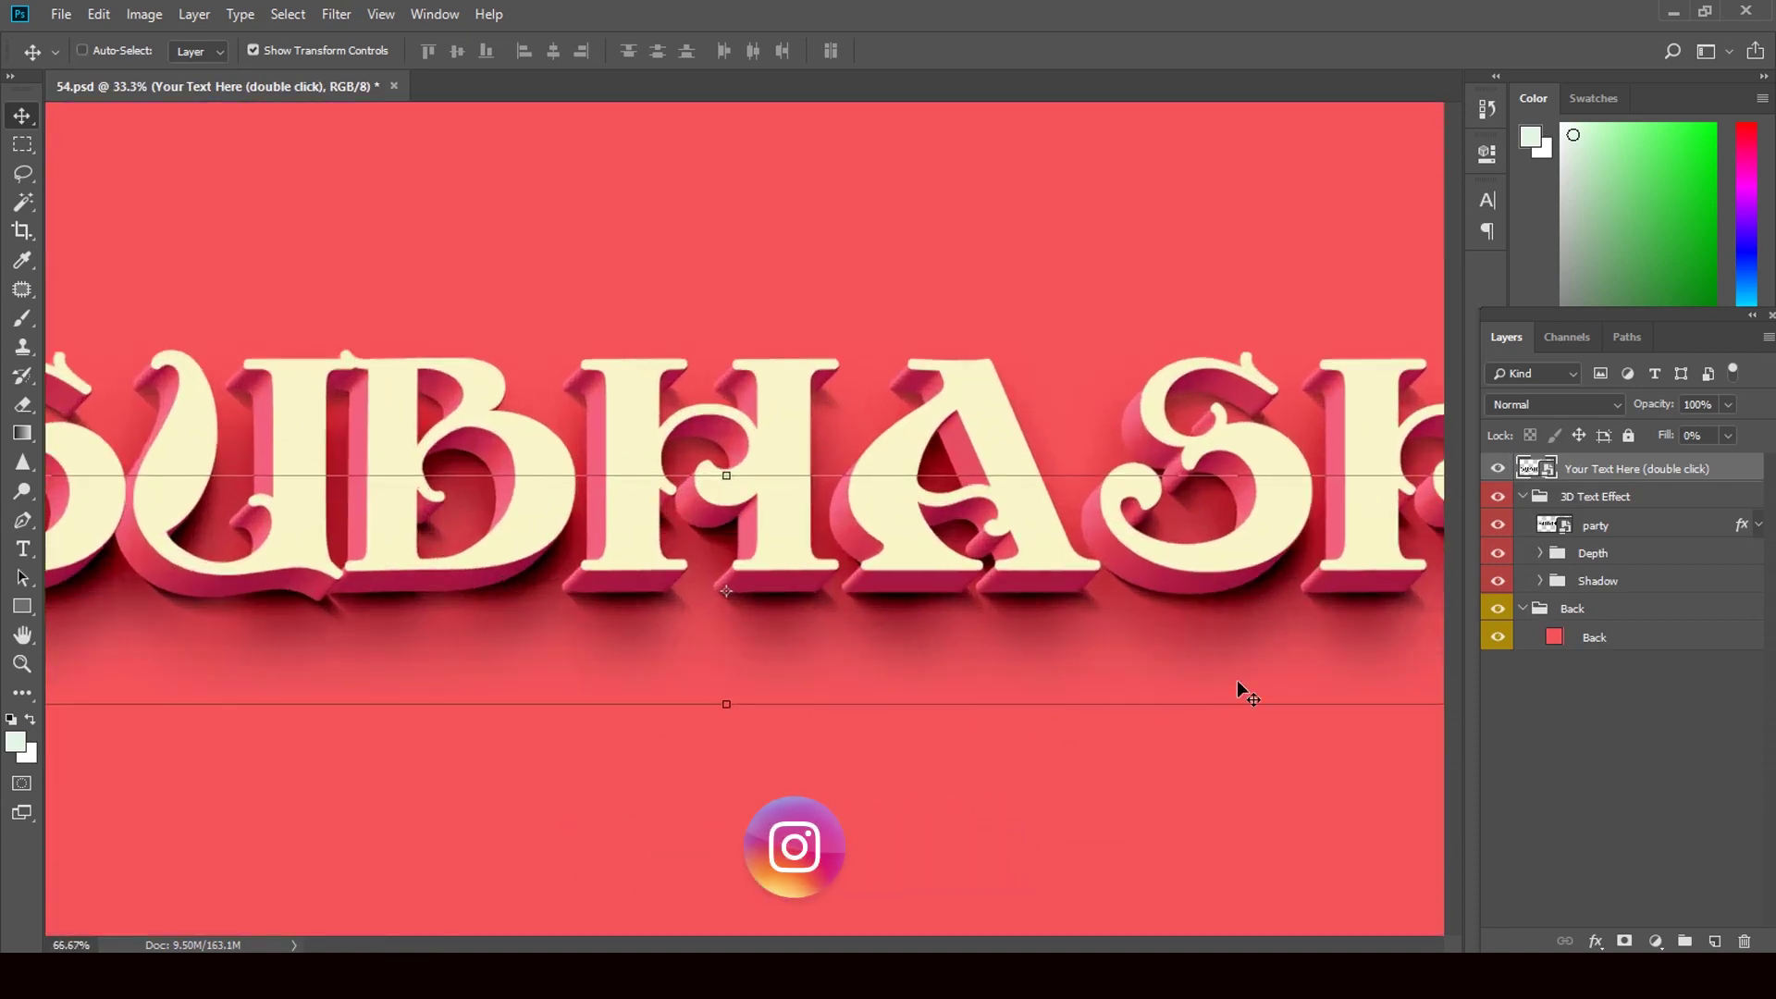
{"action": "key", "text": "ctrl+plus"}
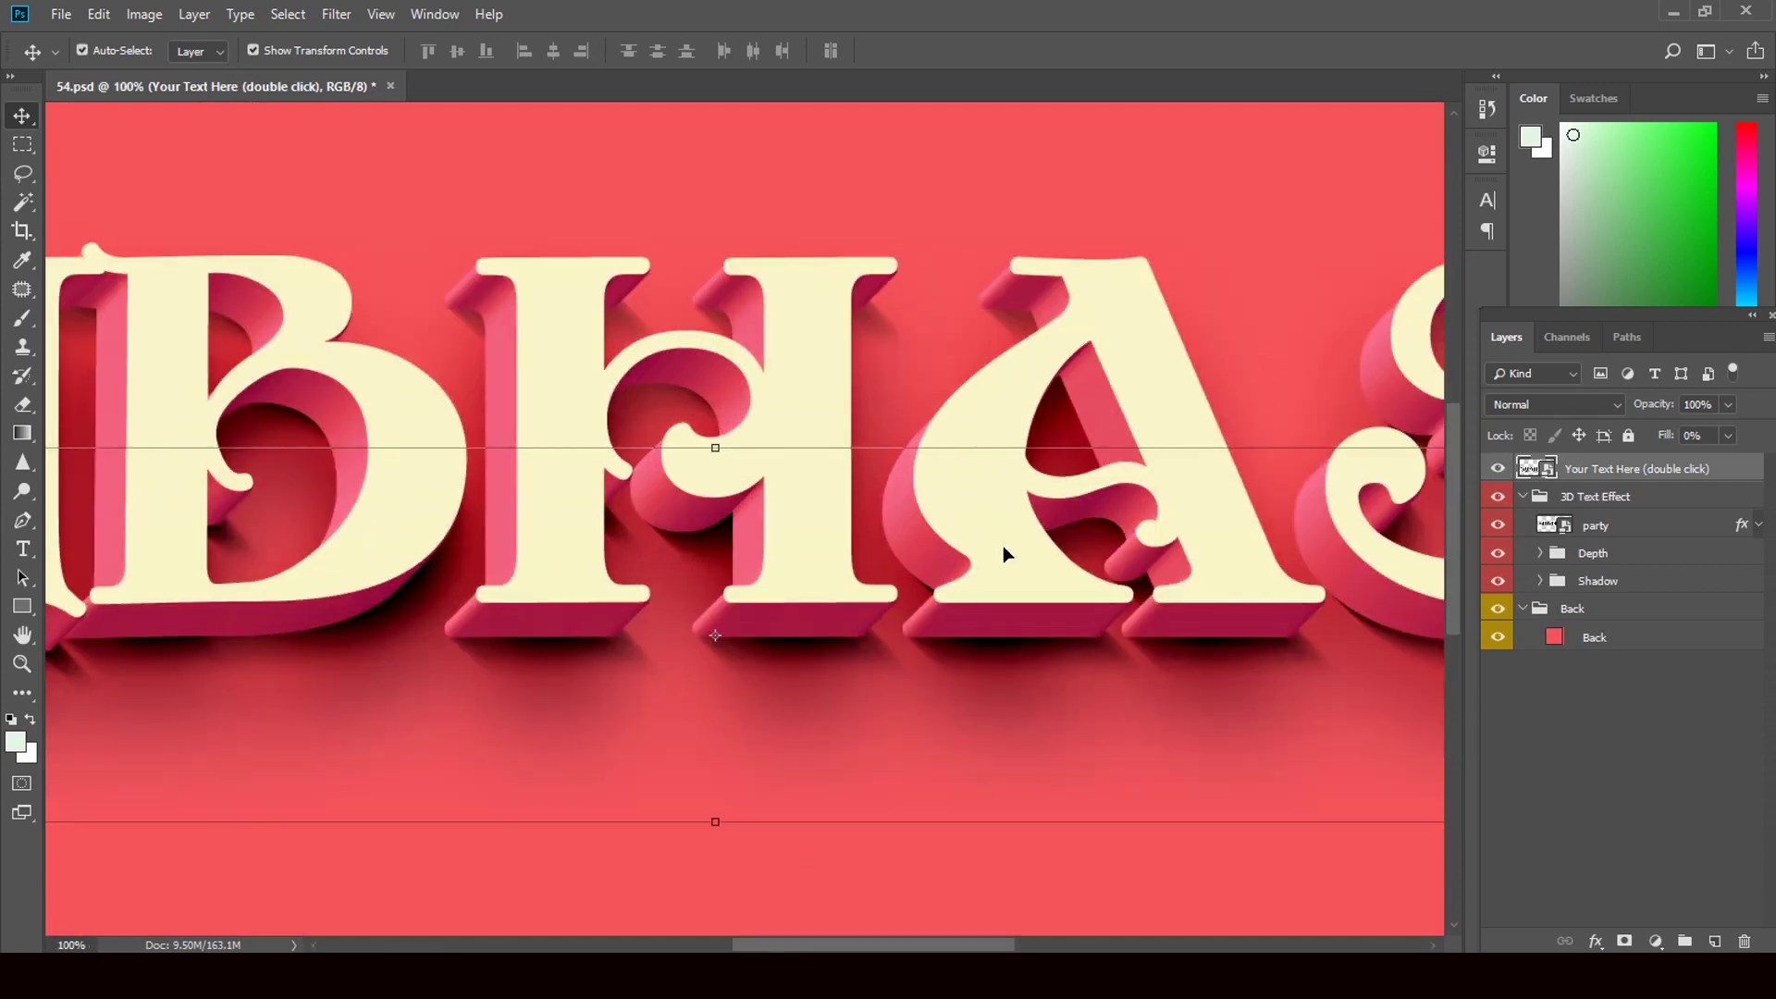
{"action": "key", "text": "ctrl+0"}
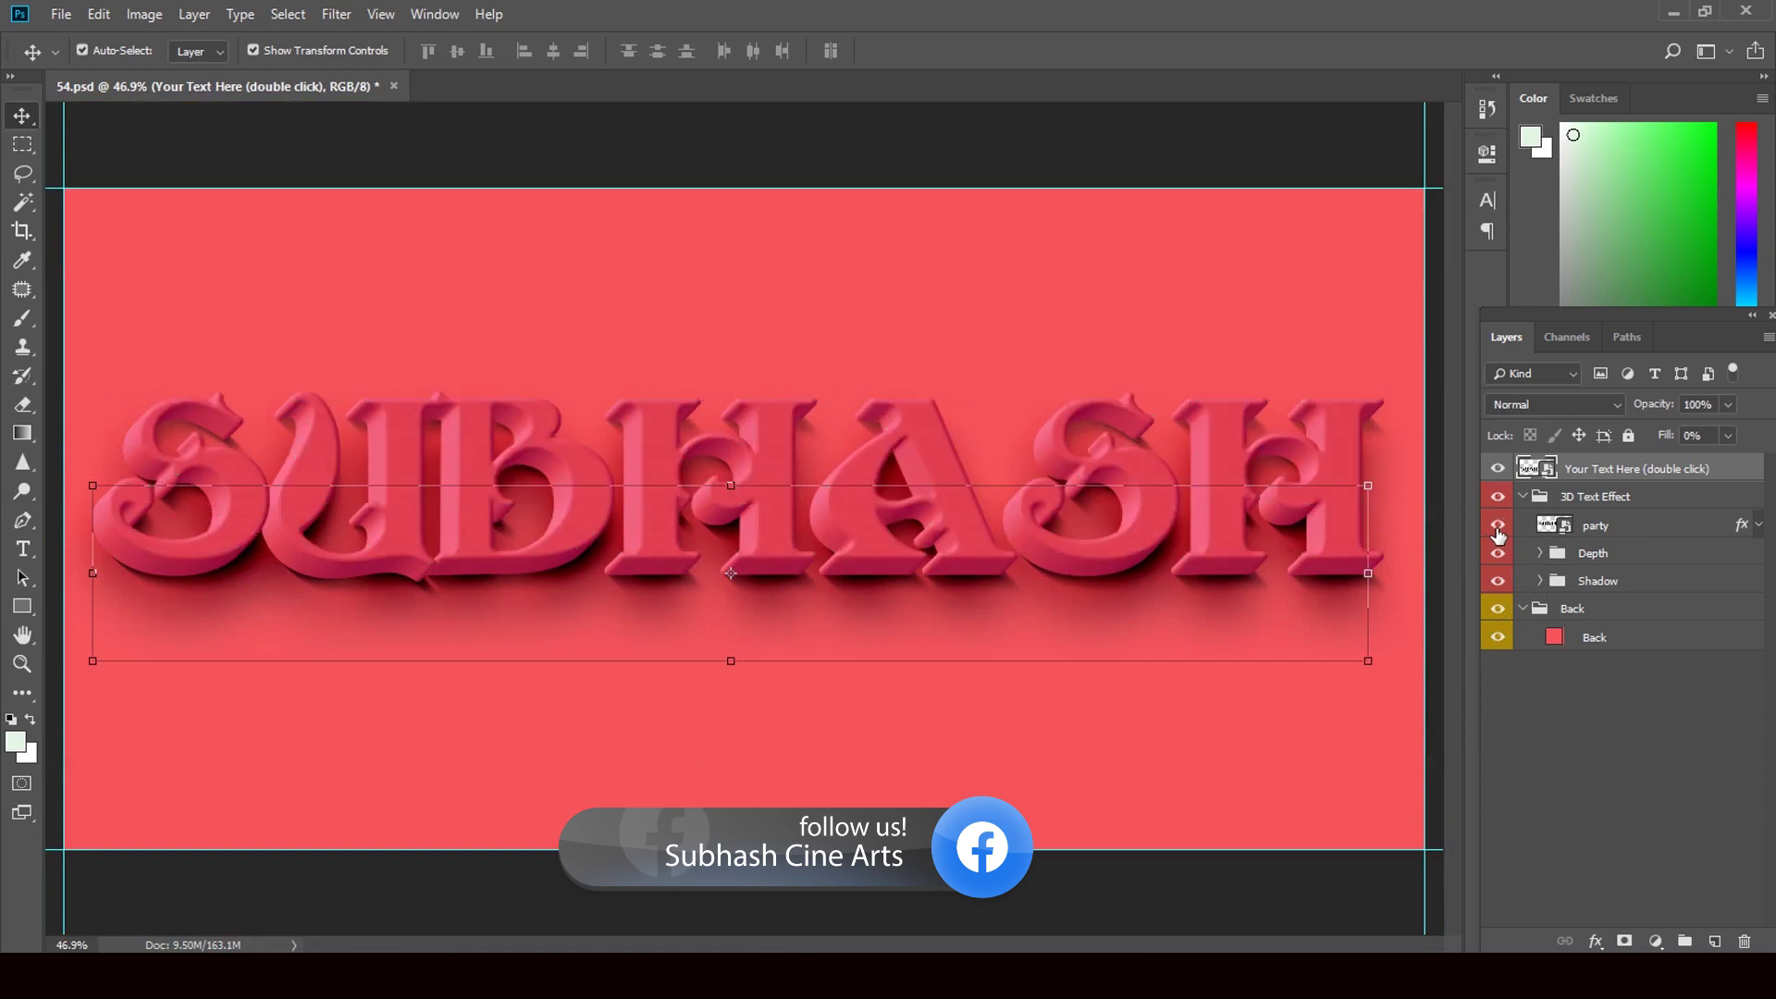
{"action": "left_click", "coordinate": [1498, 526]}
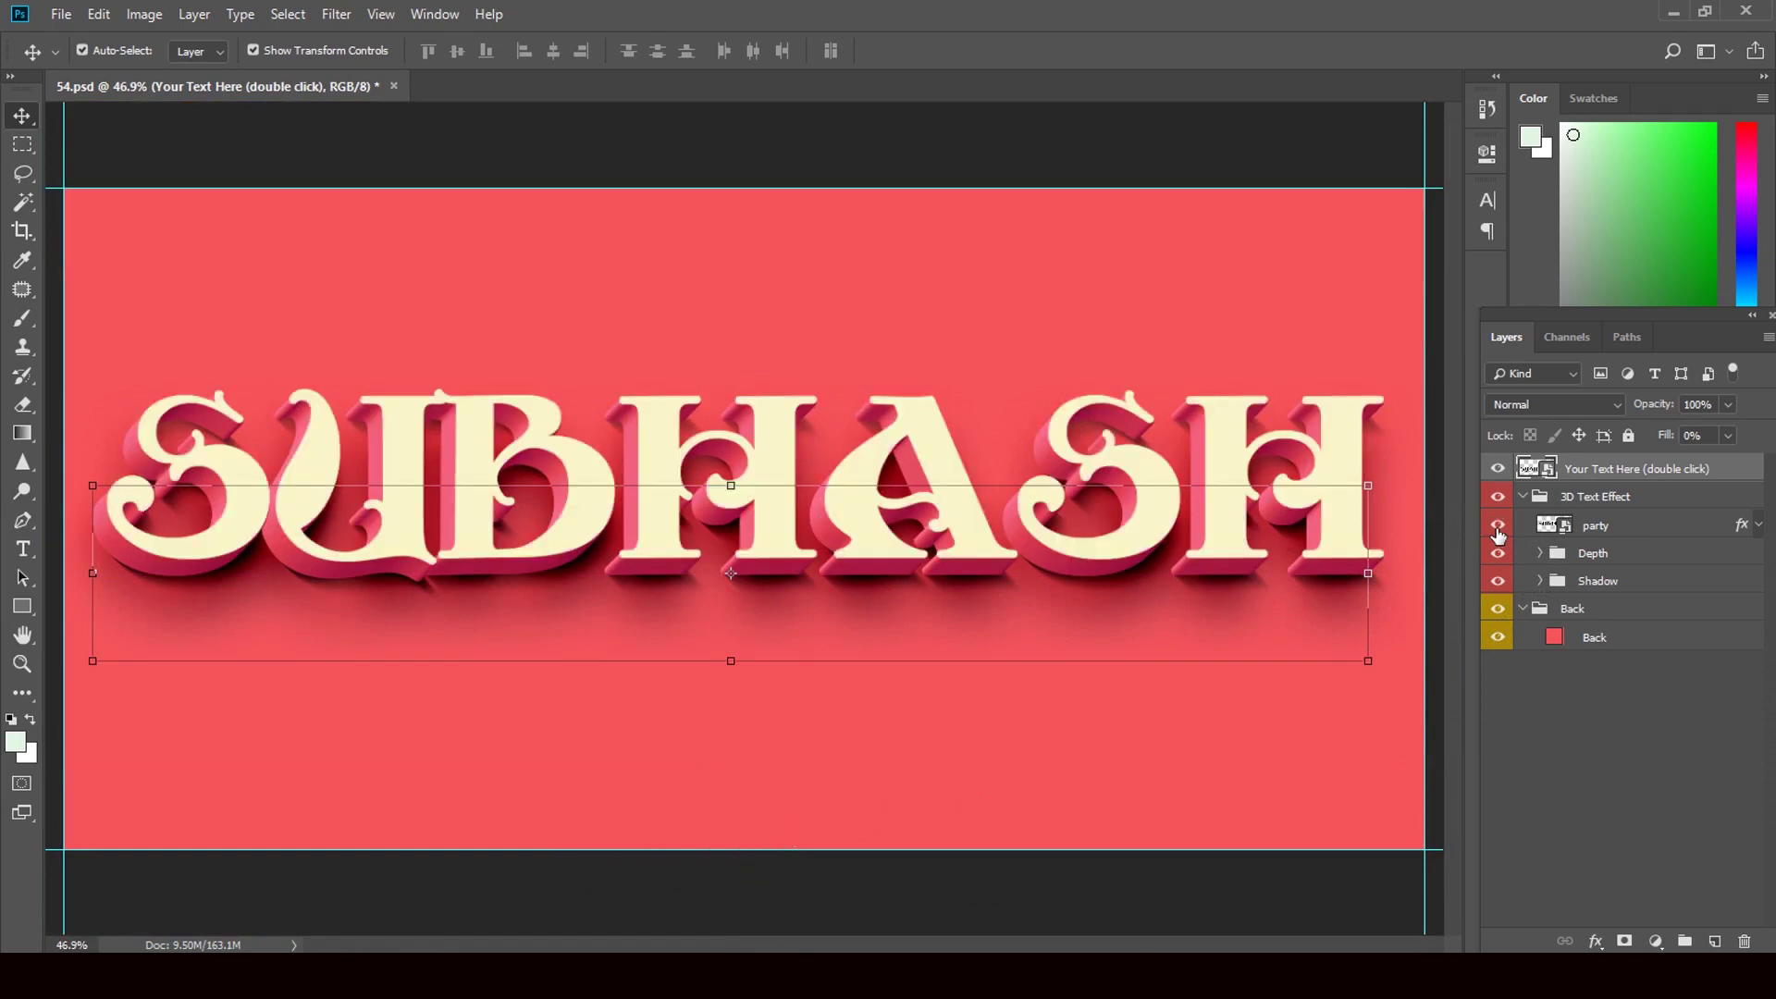
{"action": "left_click", "coordinate": [1743, 529]}
Try off-white and then bright yellow as the party layer's Color Overlay colour.
{"action": "double_click", "coordinate": [1743, 528]}
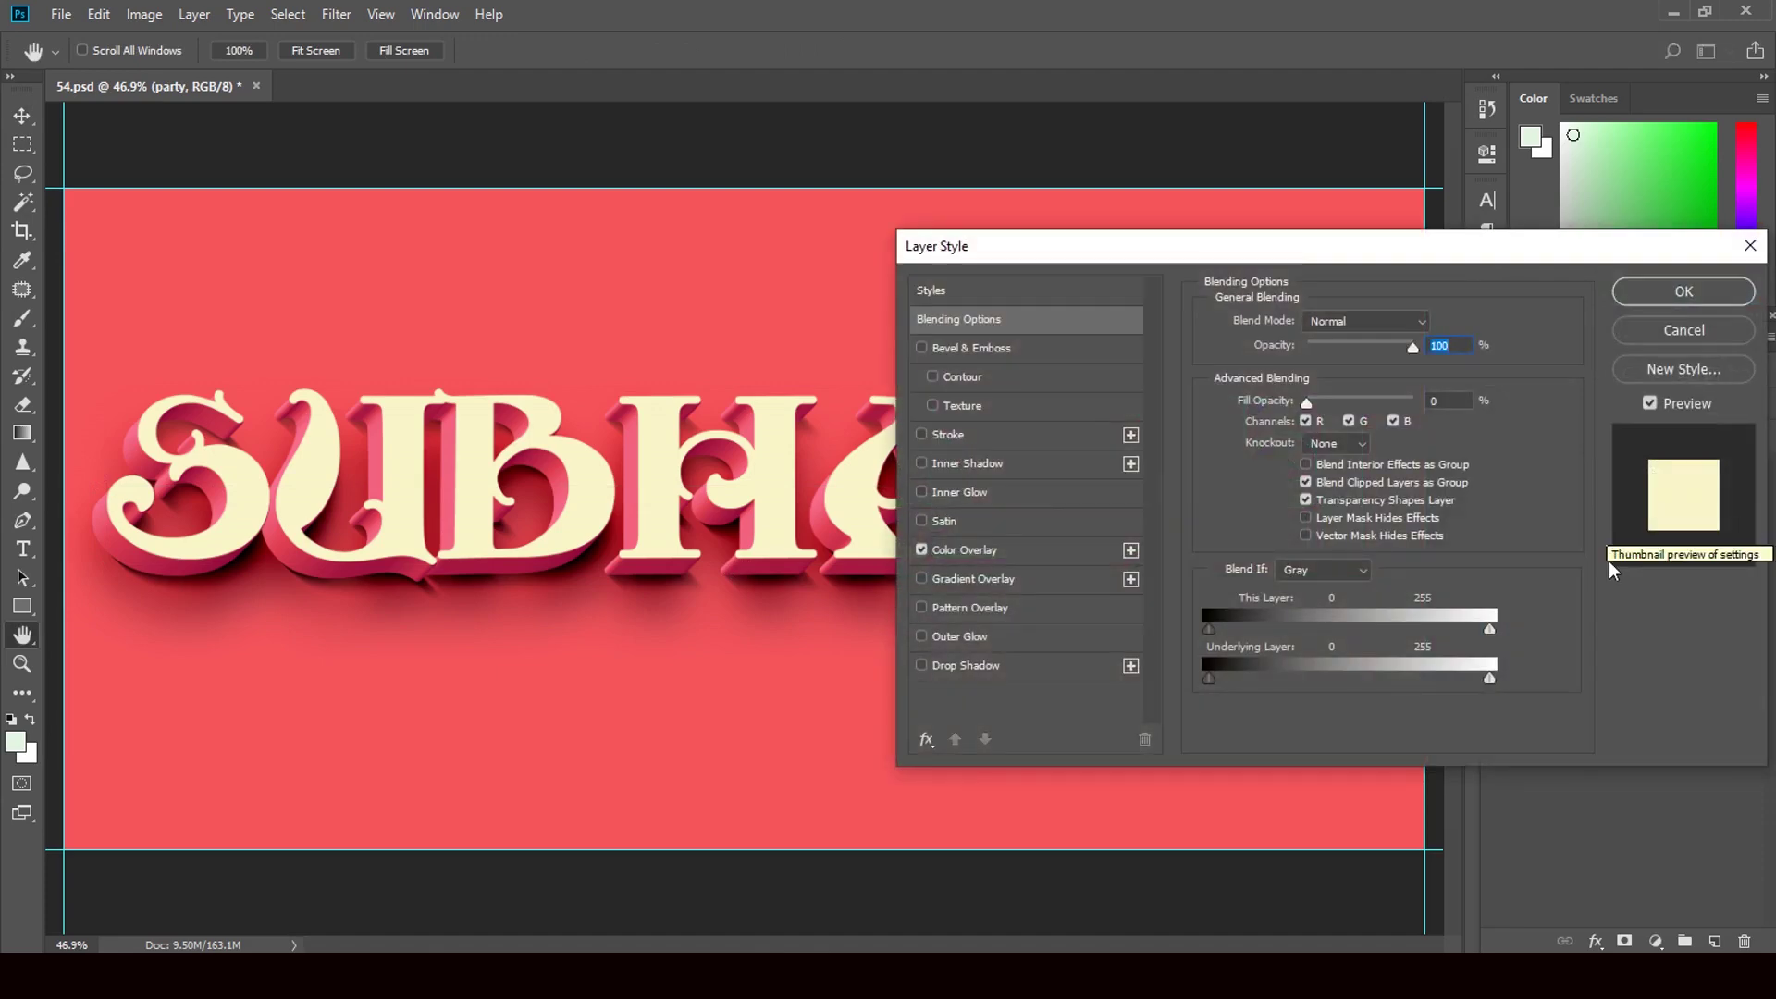
{"action": "left_click", "coordinate": [996, 547]}
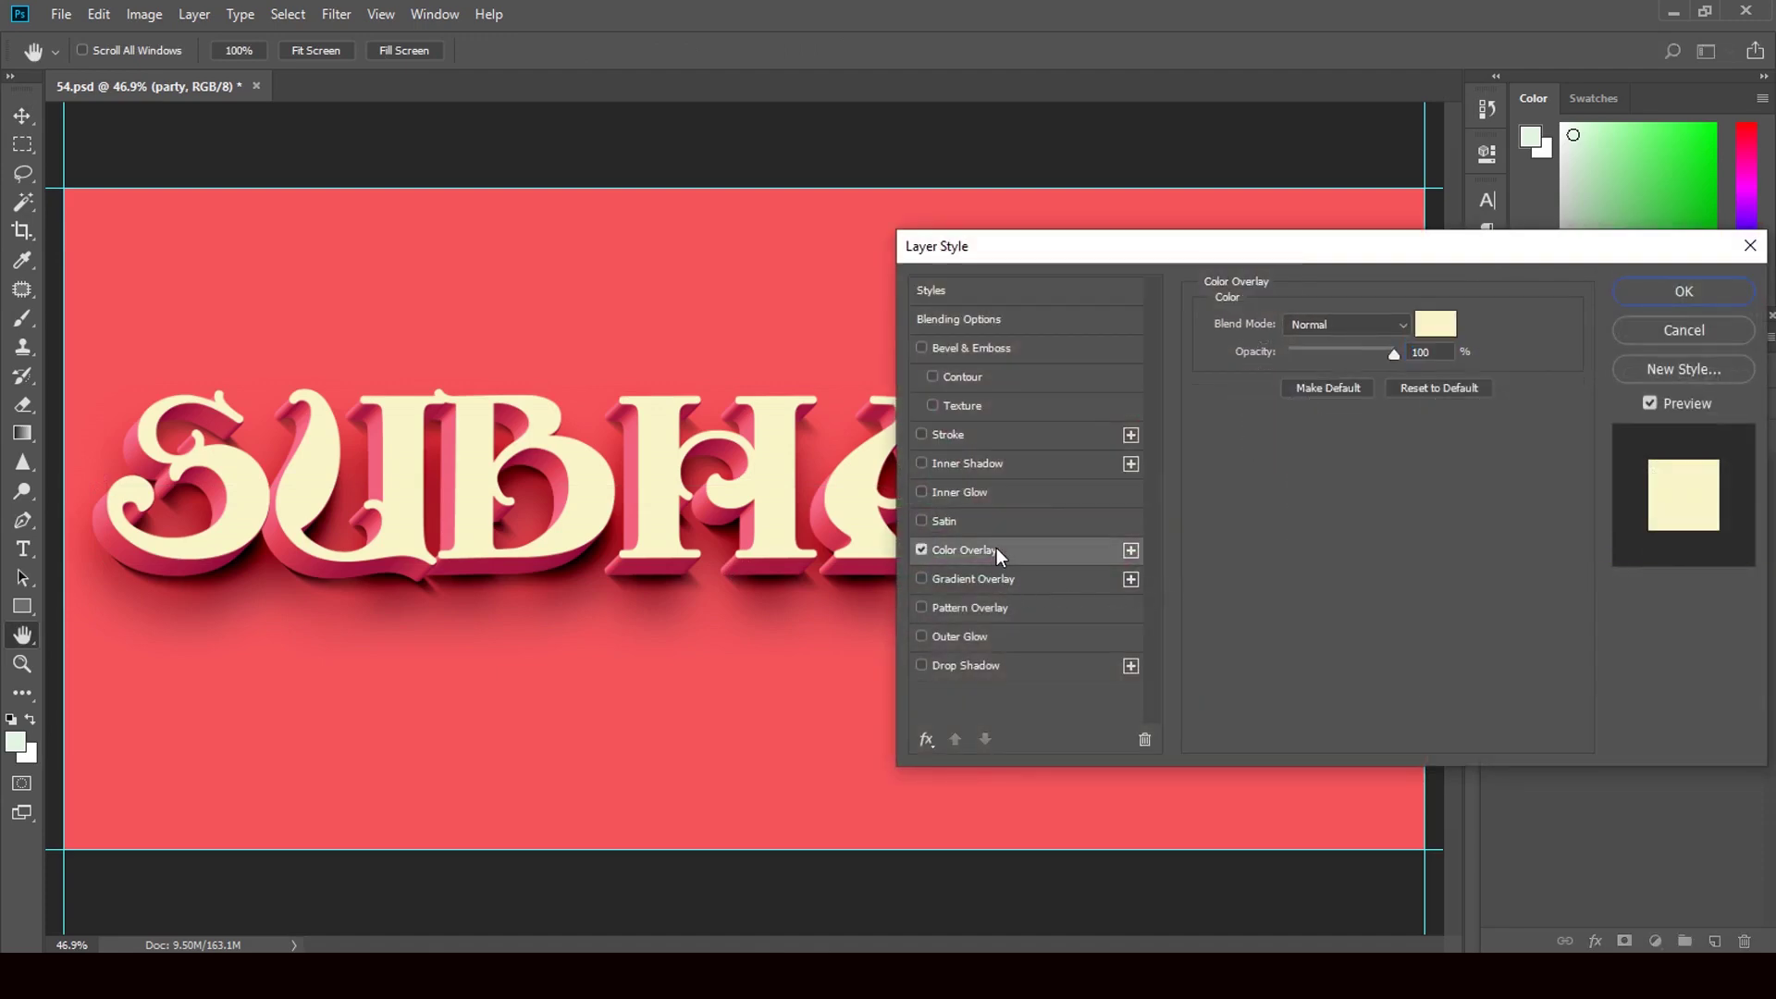
{"action": "left_click", "coordinate": [1430, 326]}
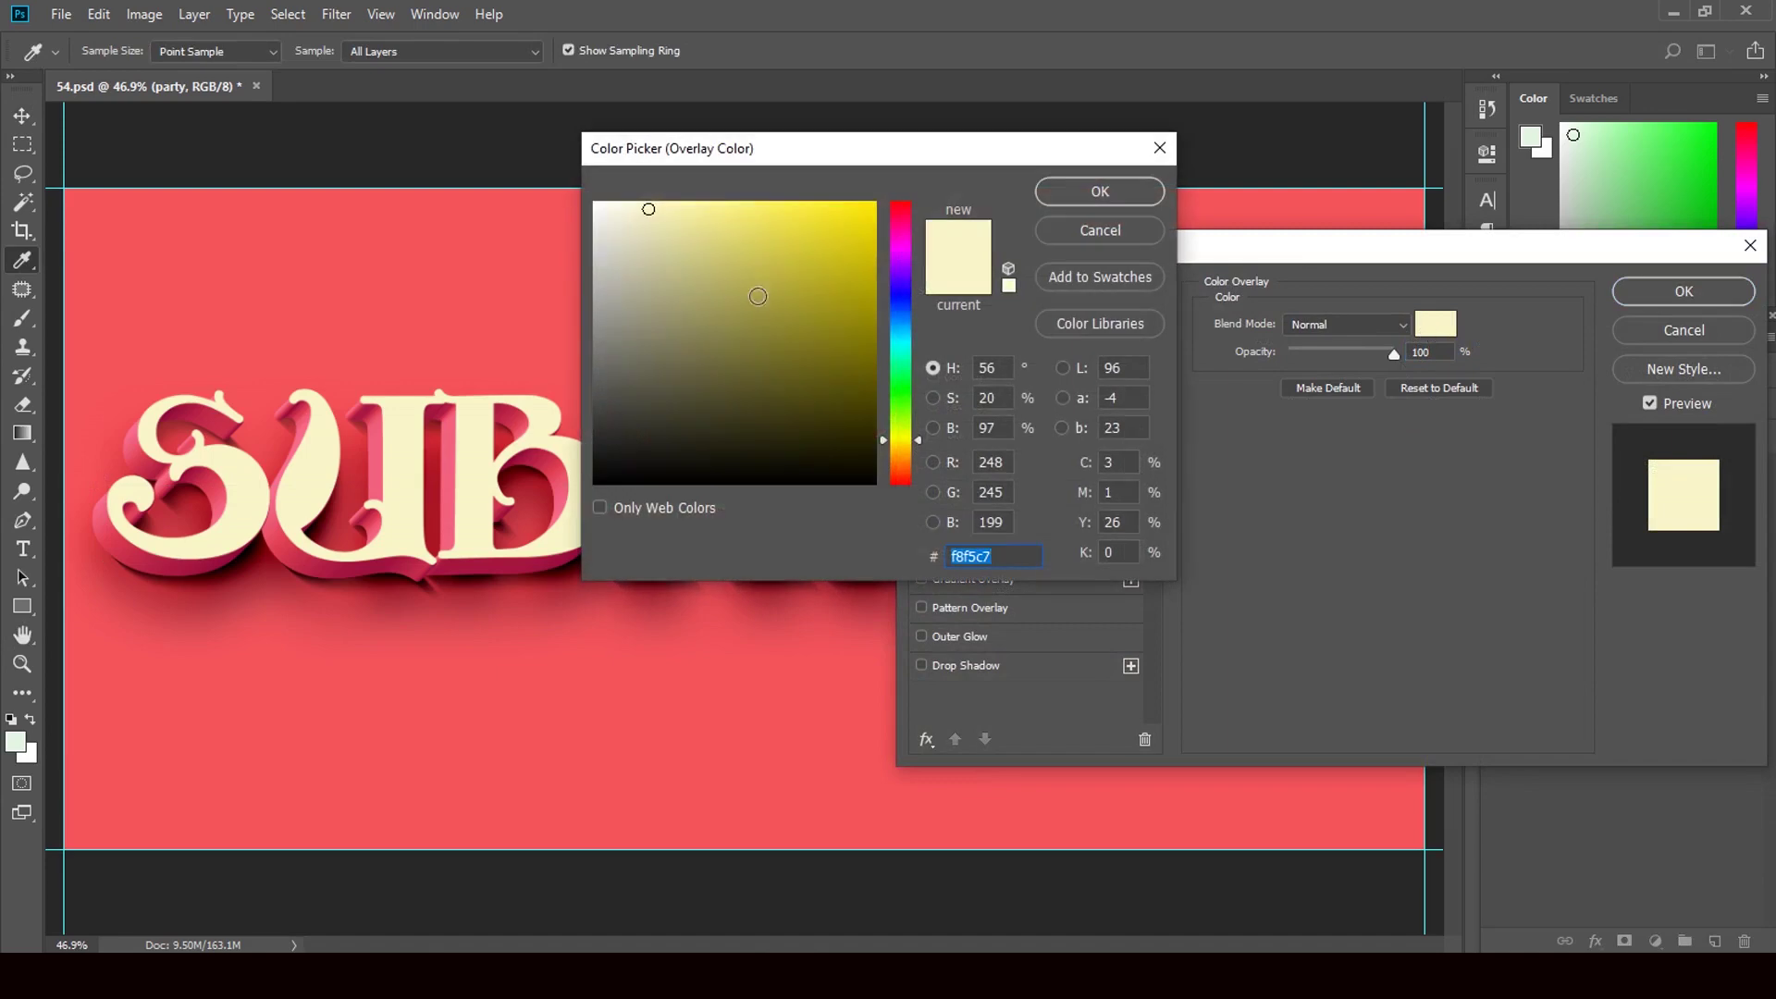
{"action": "left_click", "coordinate": [604, 210]}
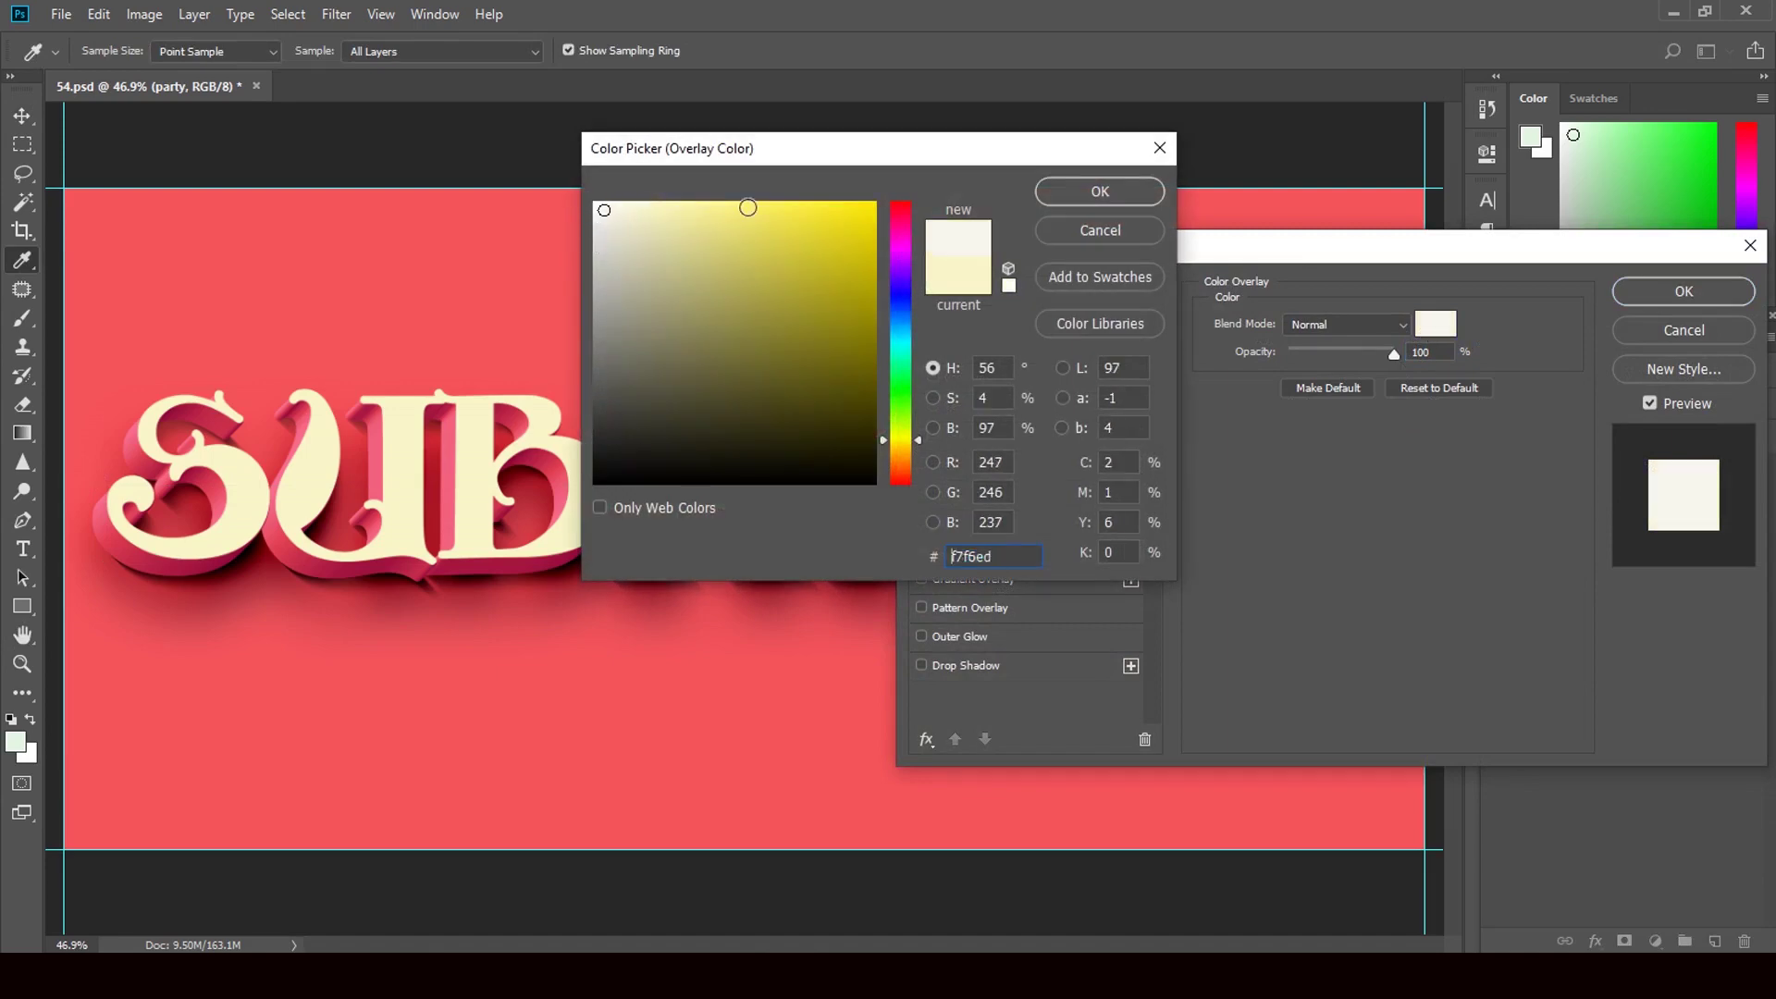
{"action": "left_click", "coordinate": [1052, 193]}
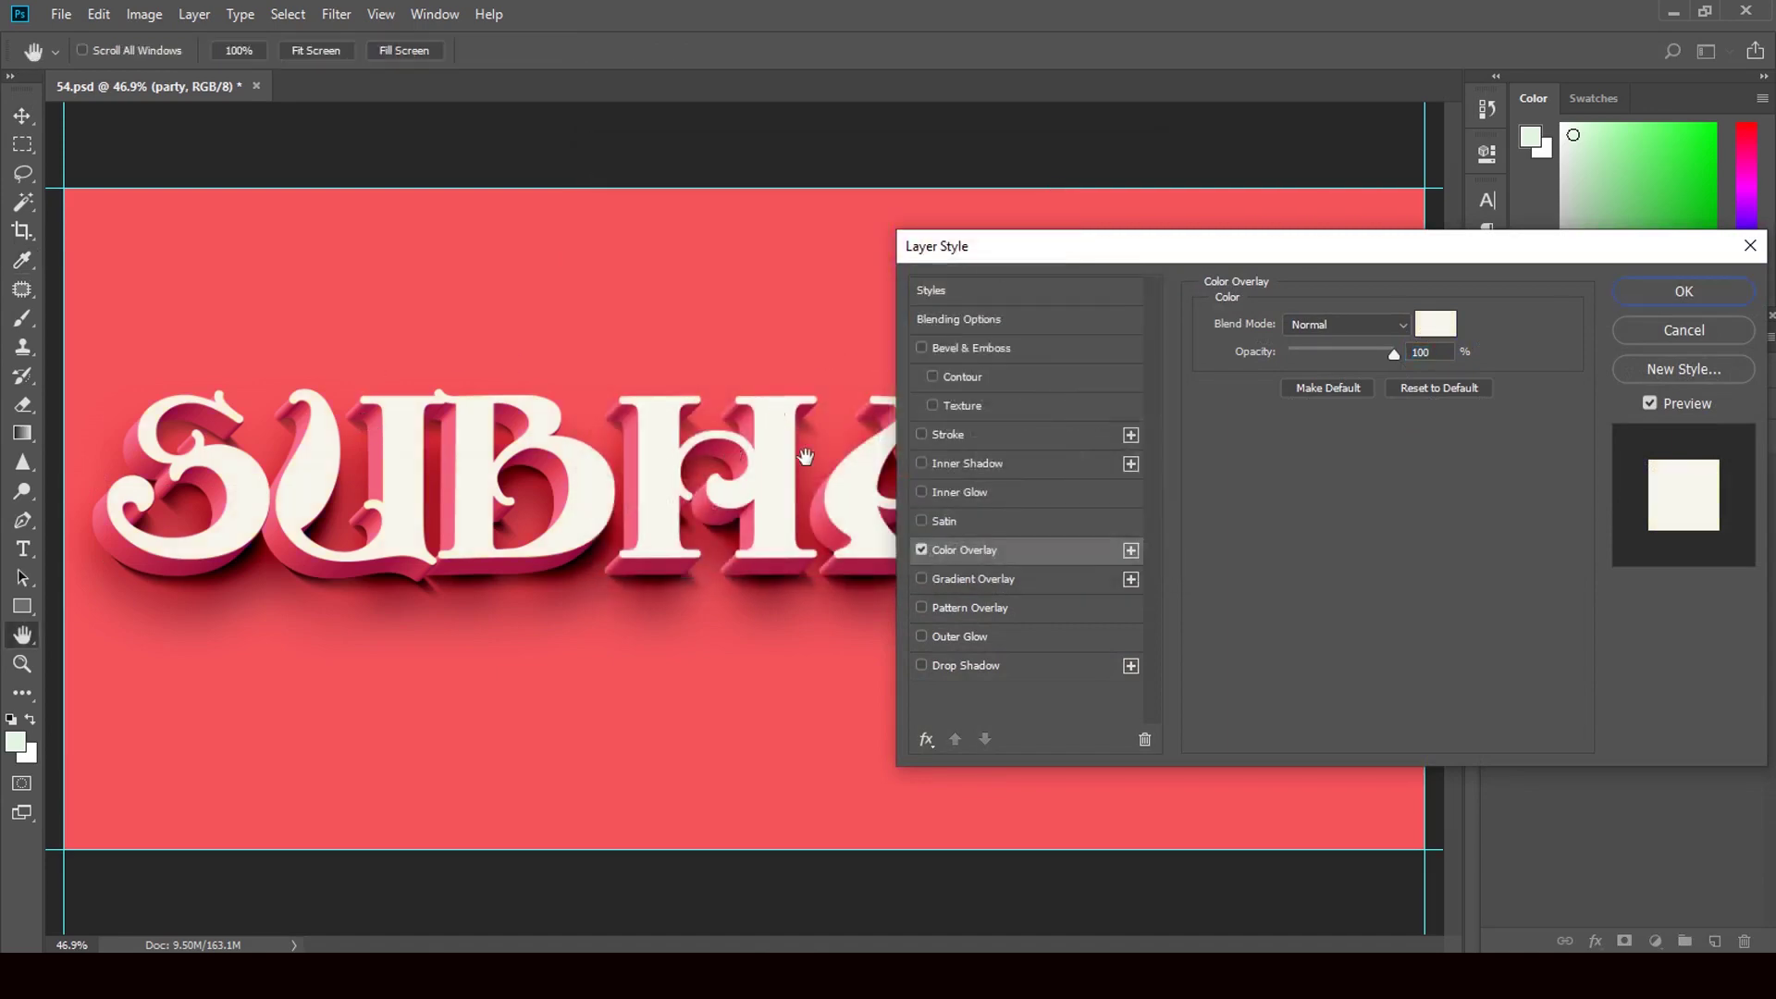
{"action": "left_click", "coordinate": [1440, 326]}
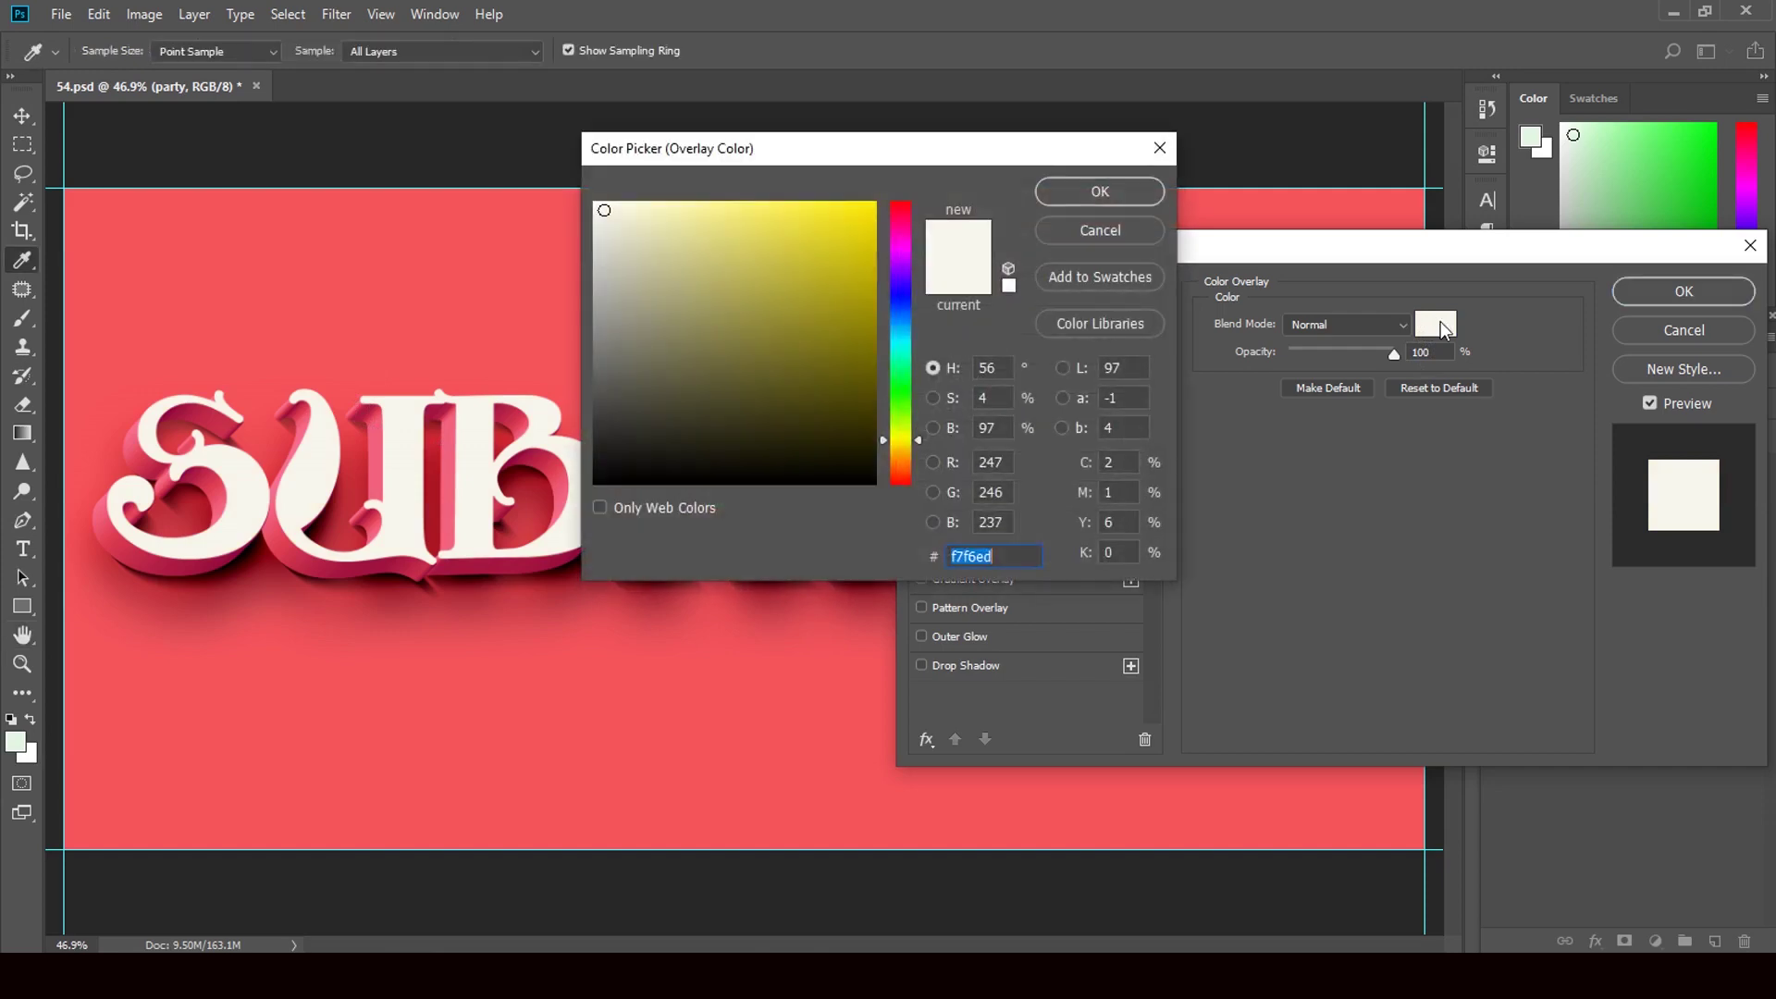
{"action": "left_click", "coordinate": [901, 437]}
{"action": "left_click", "coordinate": [804, 210]}
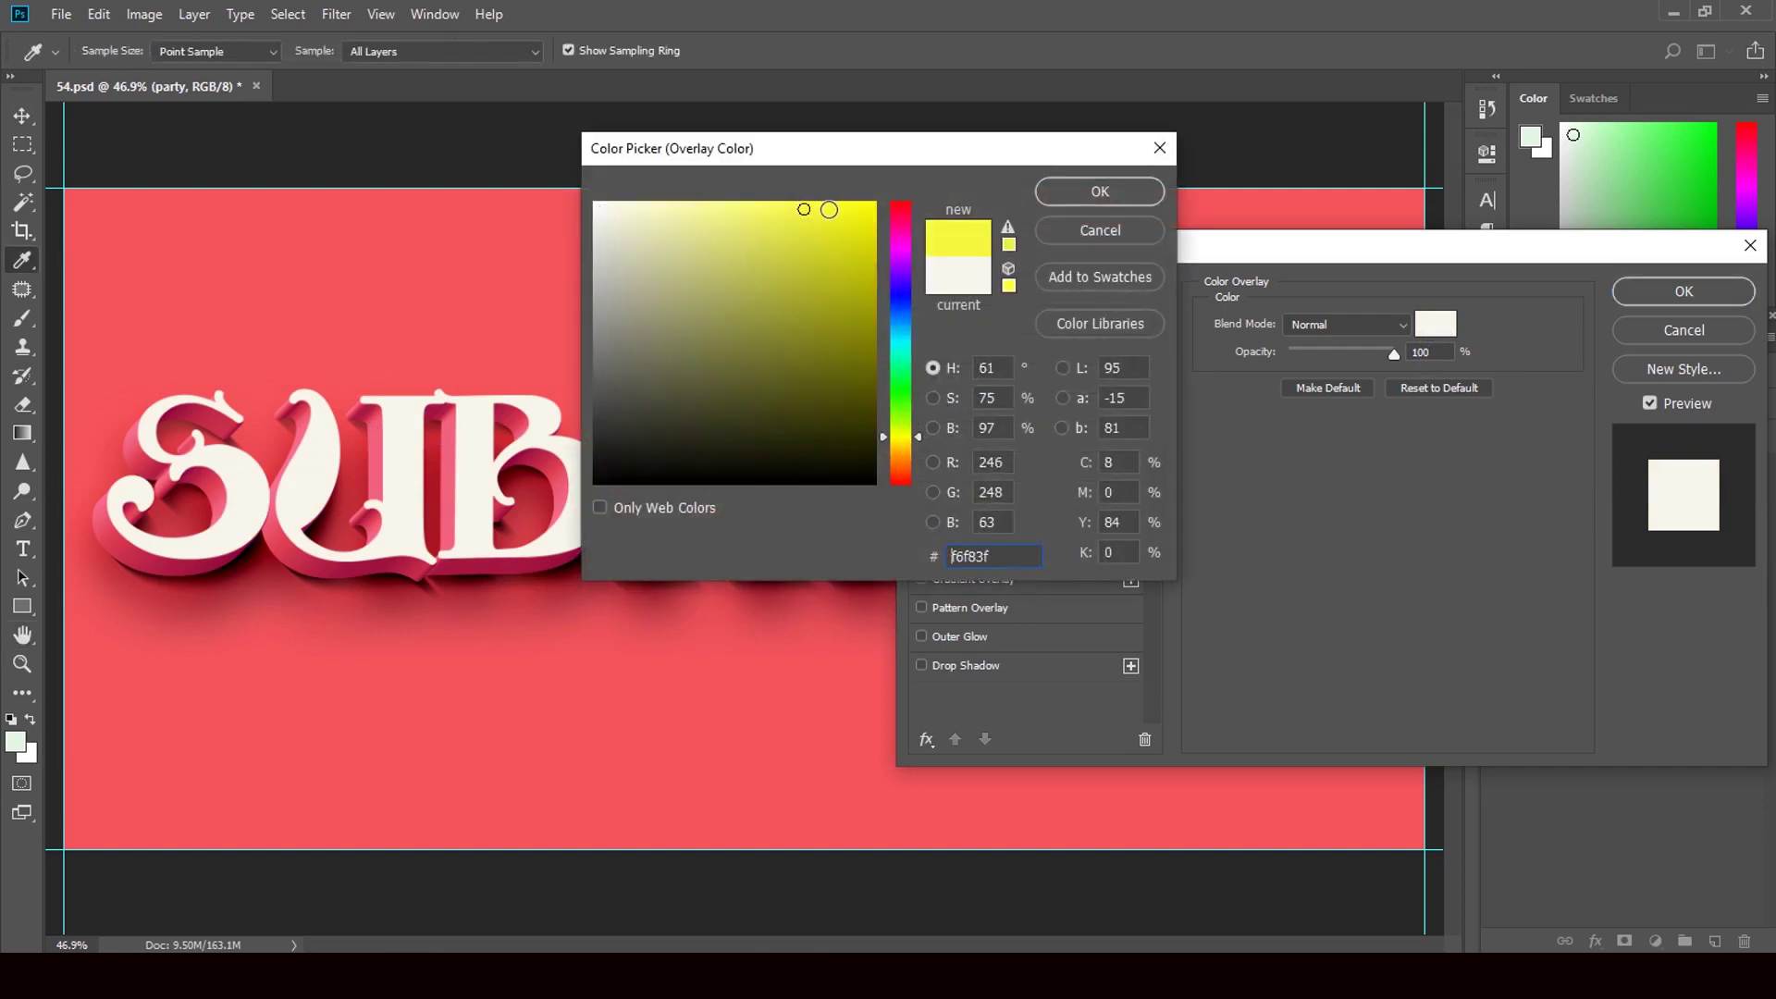
{"action": "left_click", "coordinate": [1083, 194]}
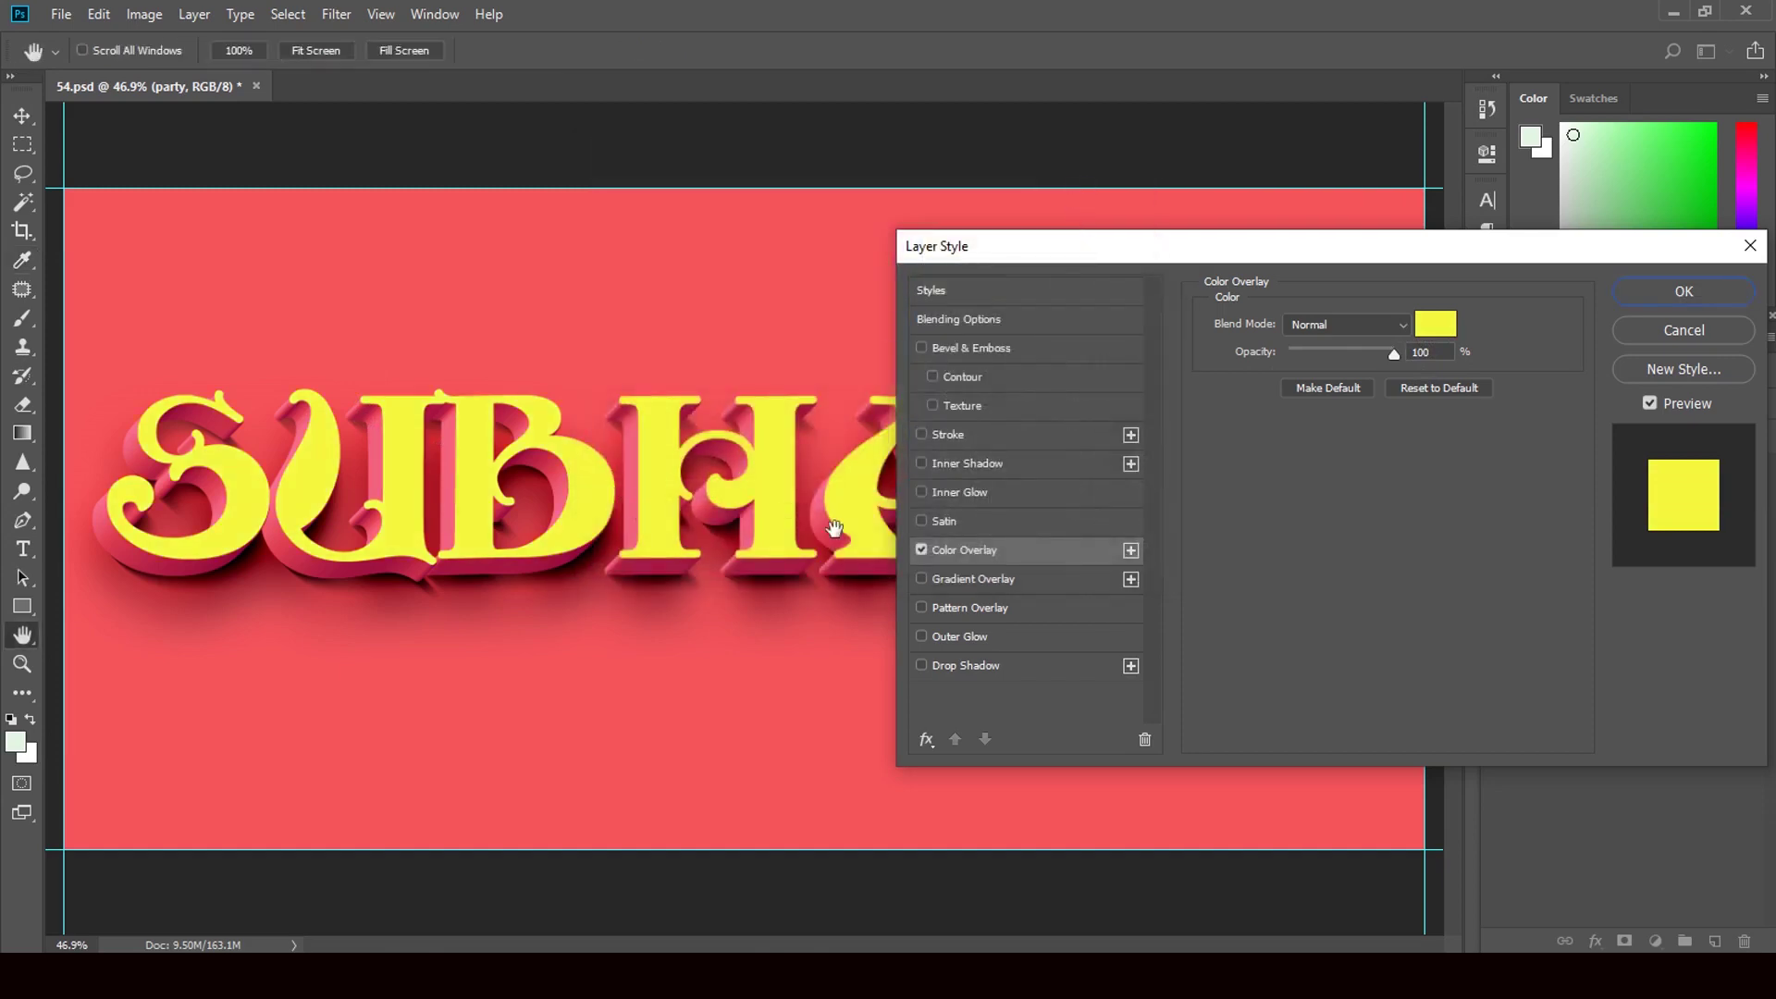
Settle on pale cream f4f4d4 for the overlay and apply the layer style.
{"action": "left_click", "coordinate": [1446, 331]}
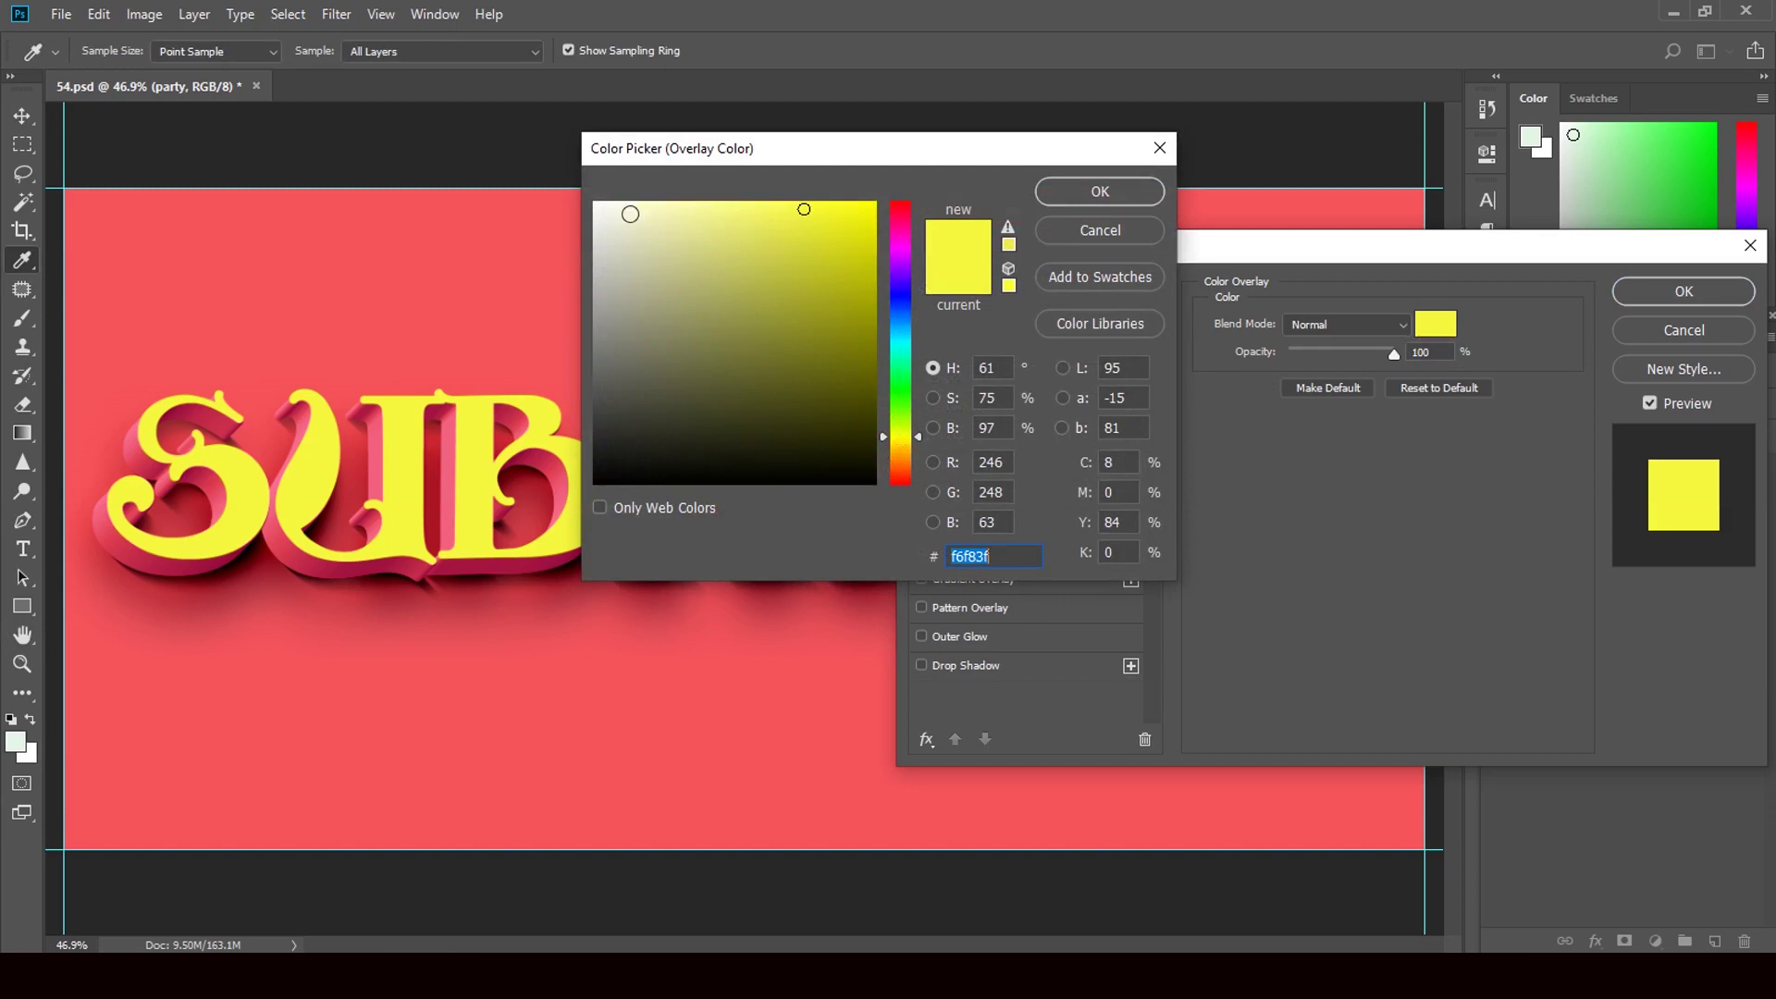
{"action": "left_click", "coordinate": [630, 214]}
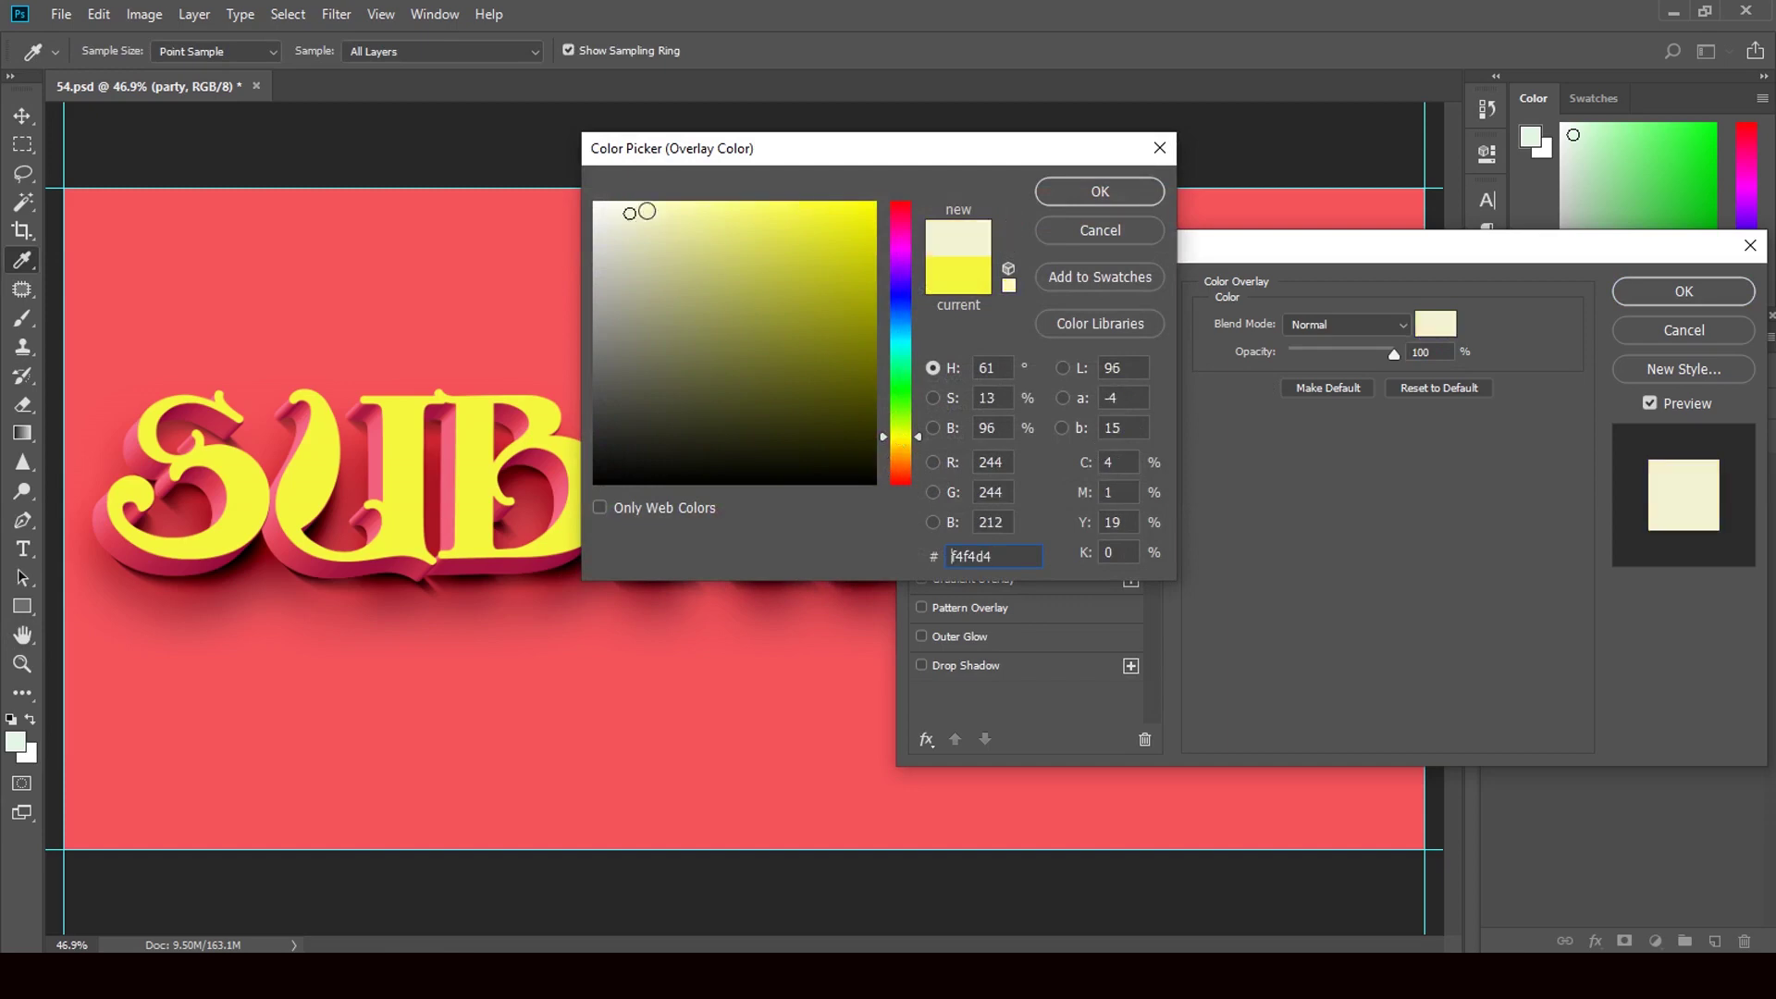
{"action": "left_click", "coordinate": [1070, 194]}
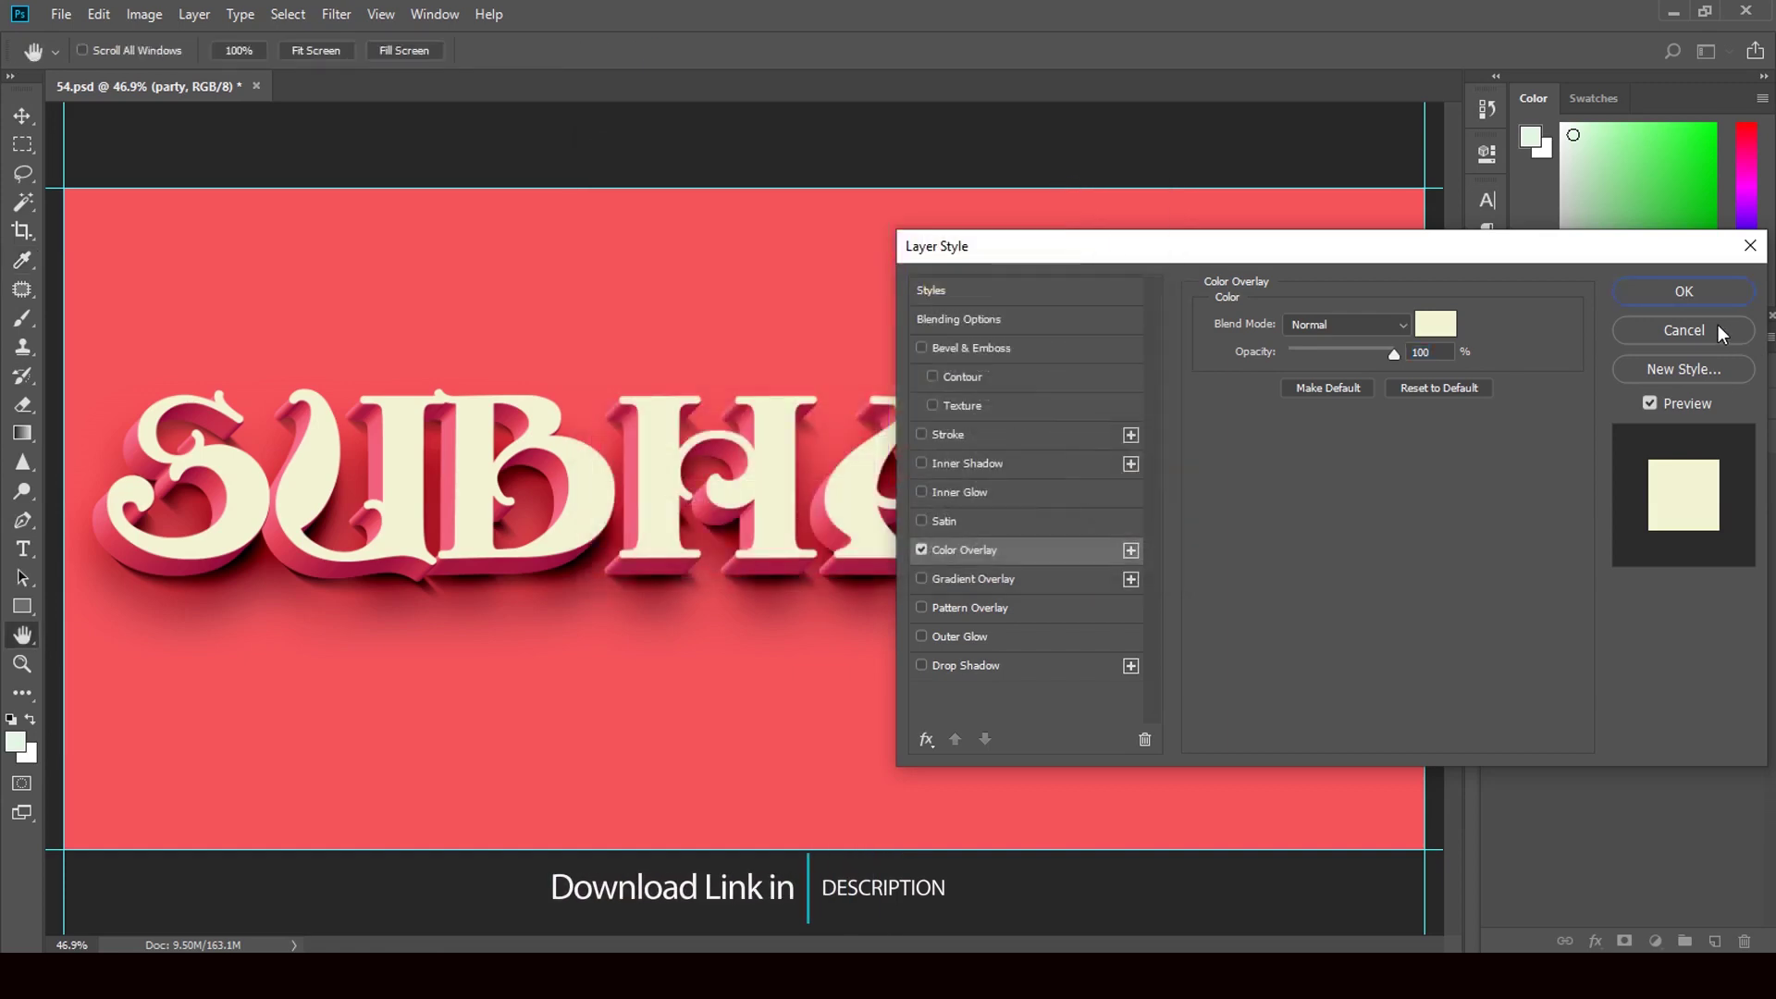
{"action": "key", "text": "Return"}
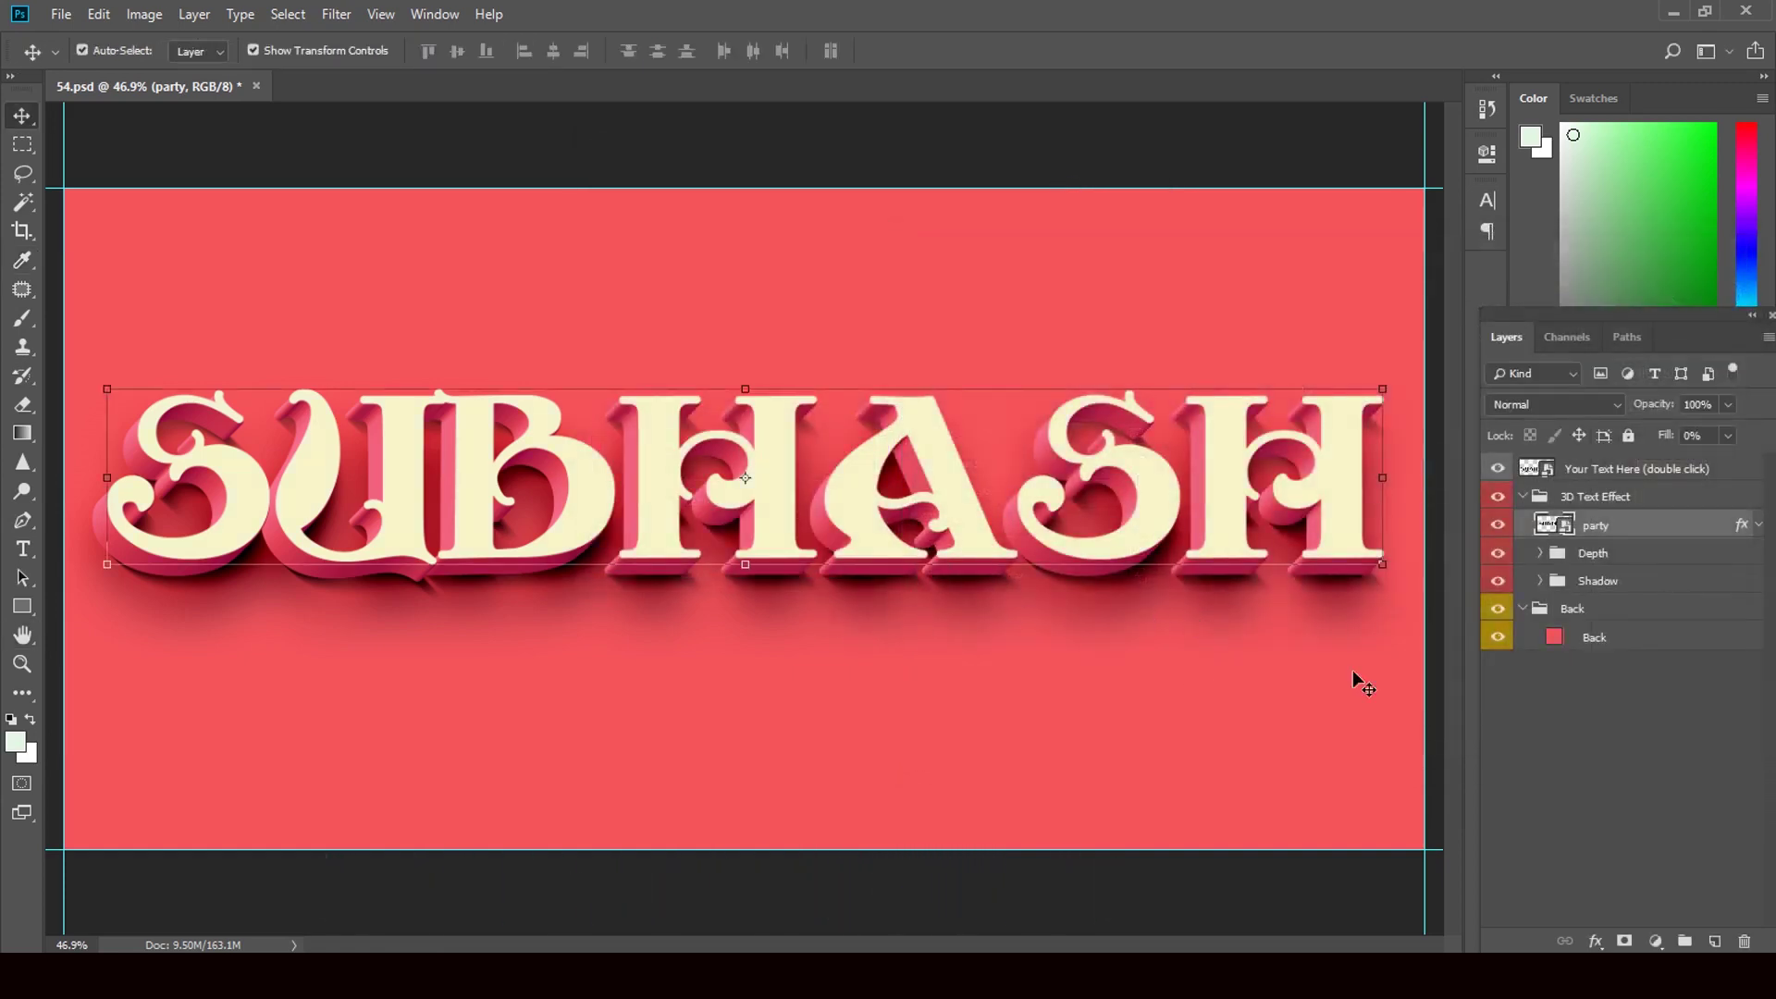
{"action": "left_click", "coordinate": [1498, 612]}
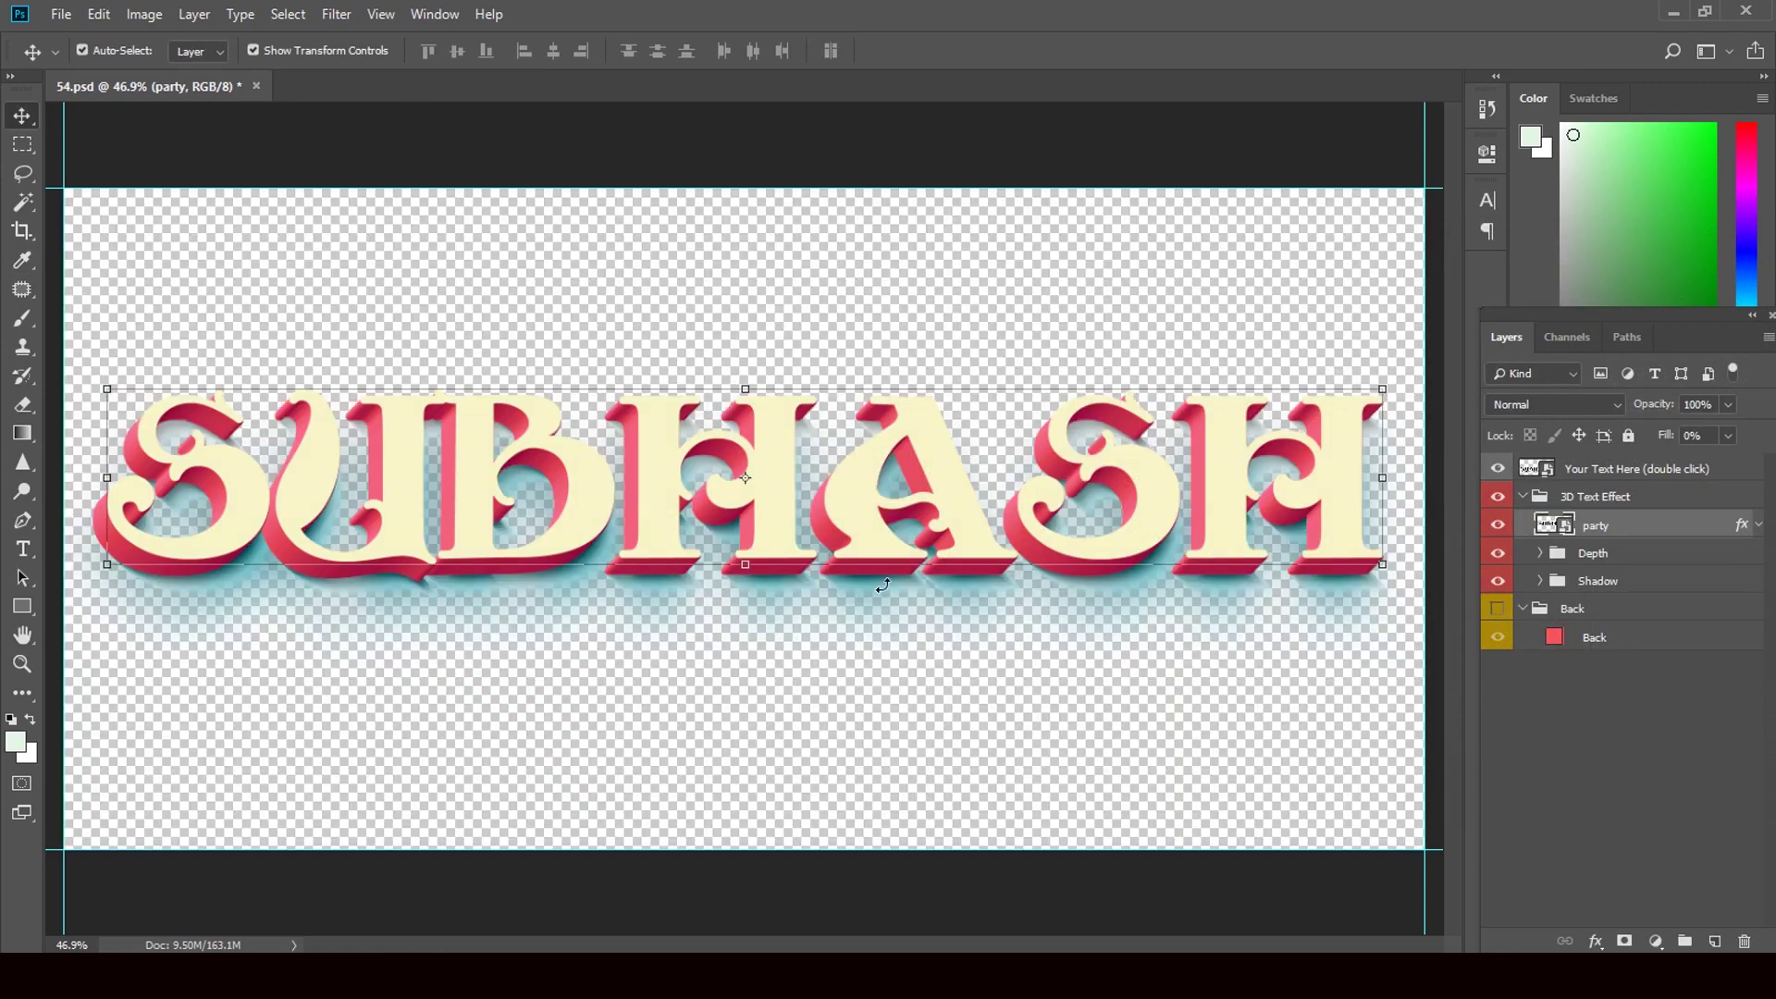
{"action": "left_click", "coordinate": [1500, 609]}
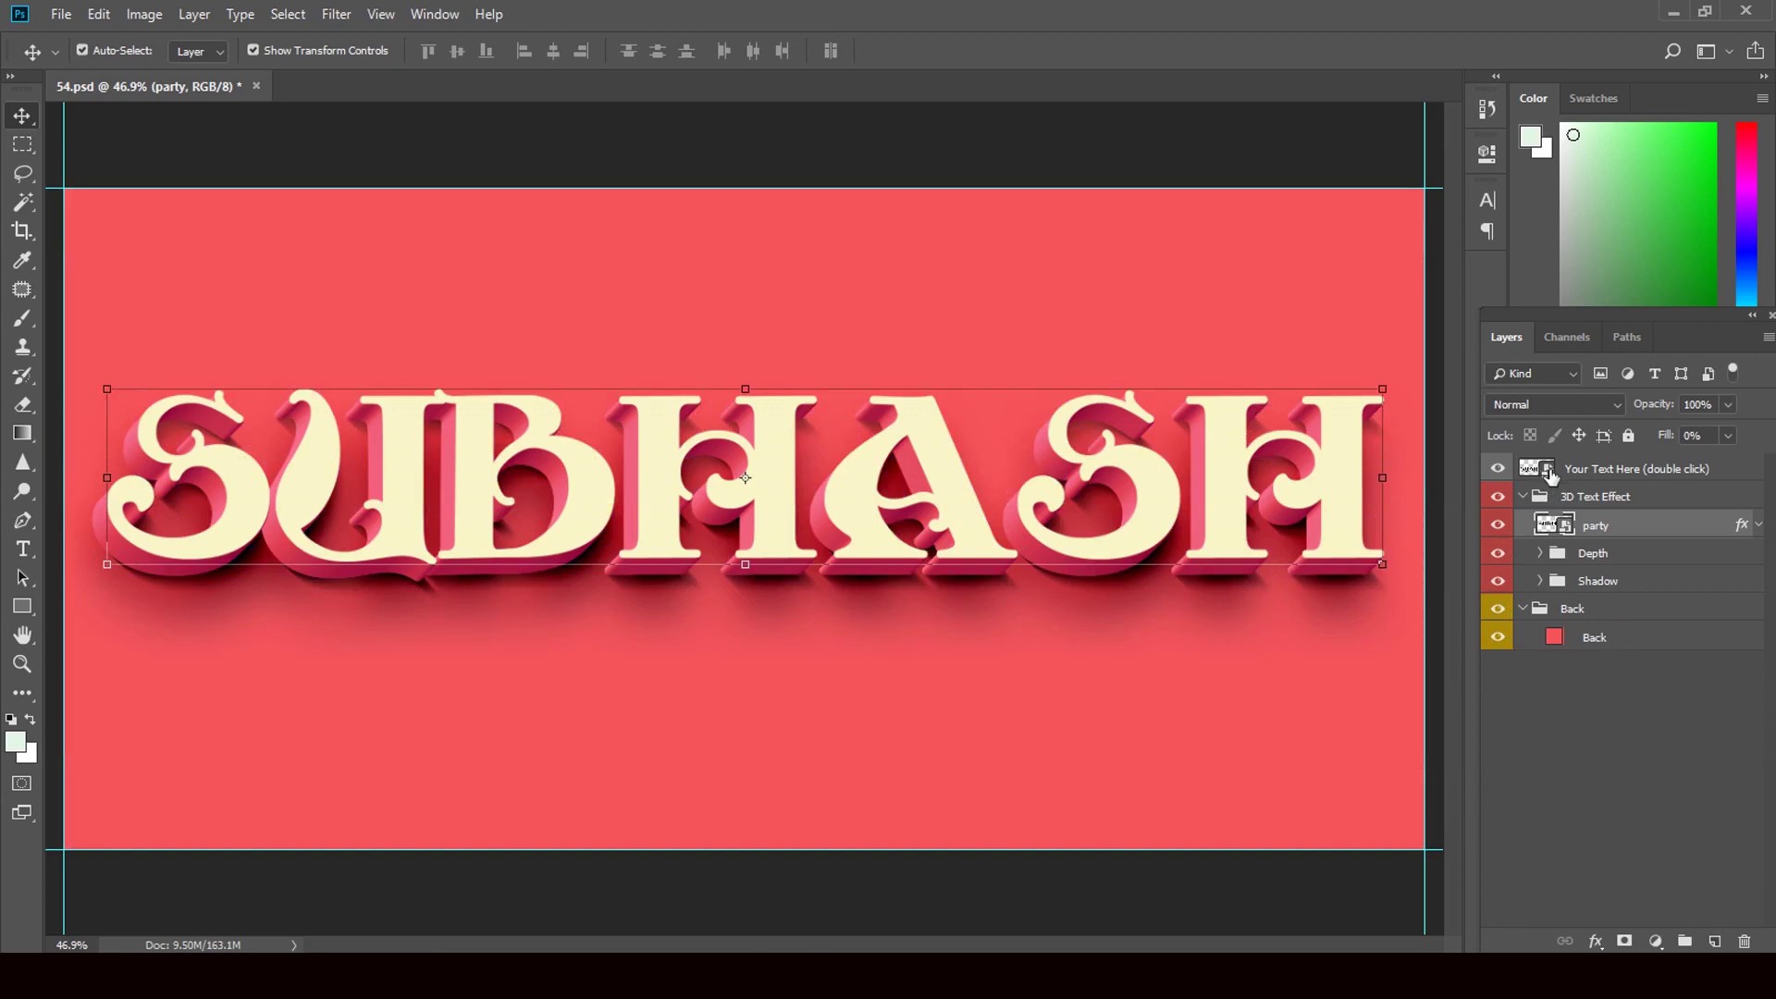
Select the Your Text Here layer and set Subhash in the Akruti114 script font.
{"action": "left_click", "coordinate": [1550, 477]}
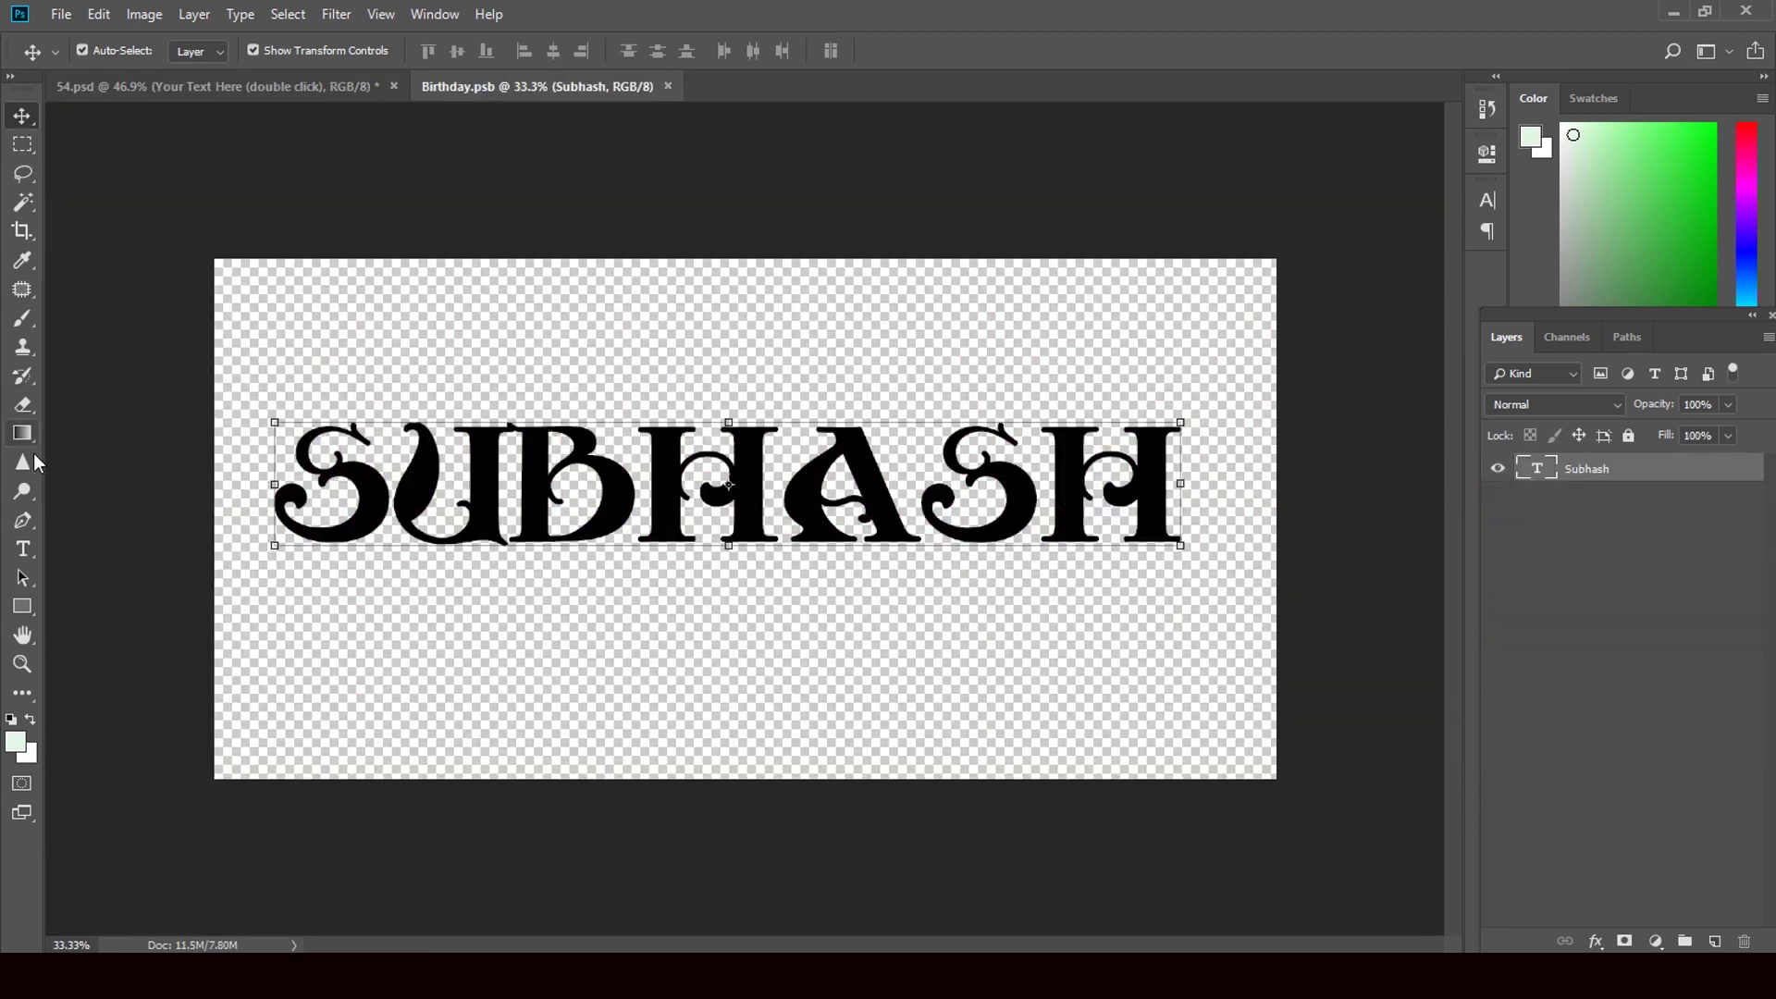
{"action": "left_click", "coordinate": [23, 549]}
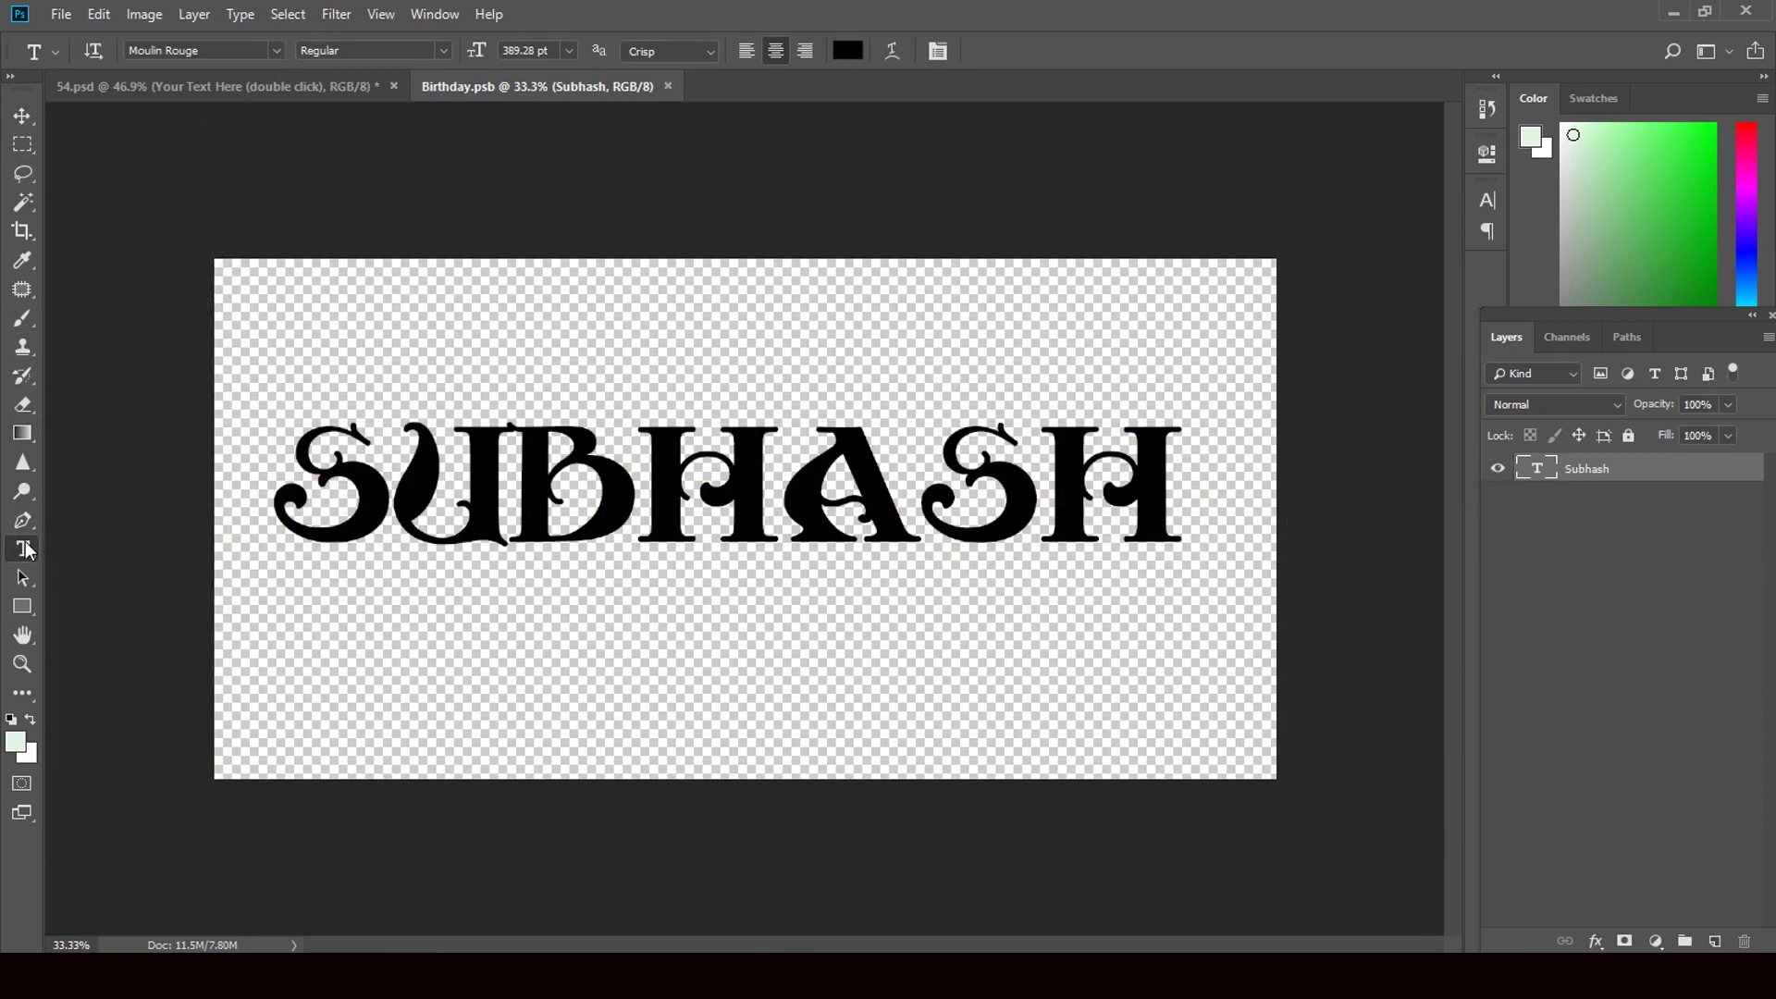
{"action": "left_click", "coordinate": [277, 48]}
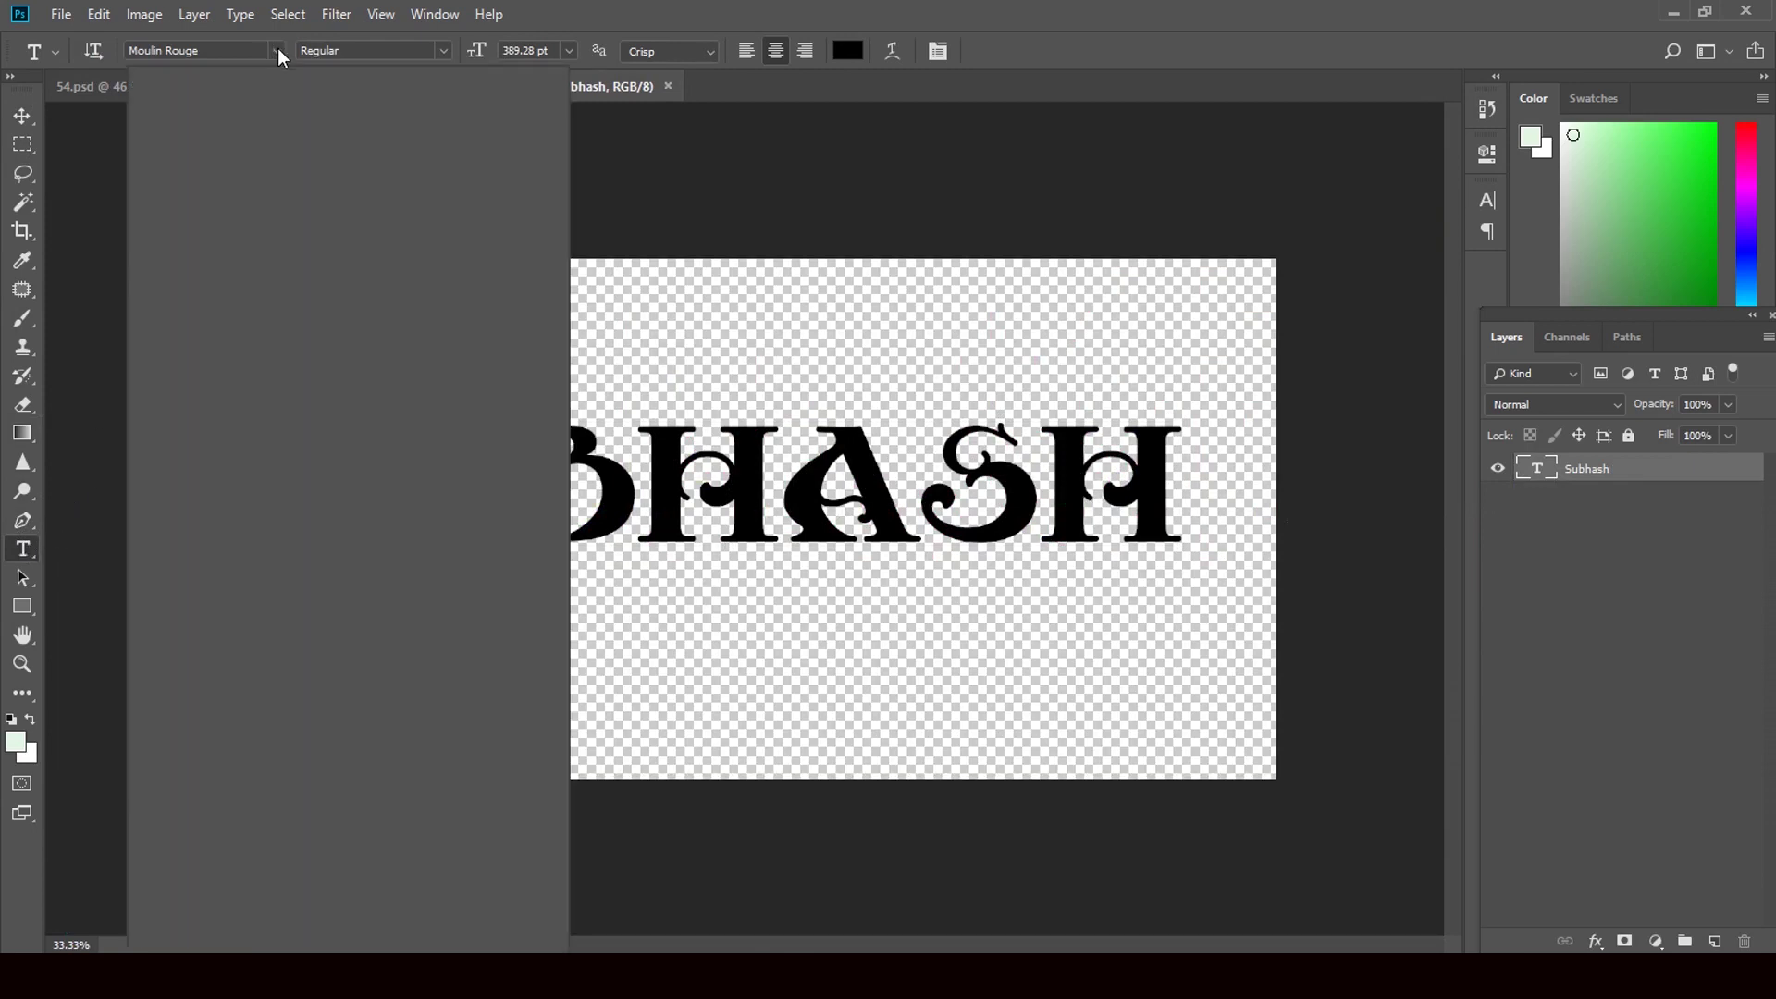
{"action": "left_click", "coordinate": [278, 49]}
{"action": "left_click", "coordinate": [275, 51]}
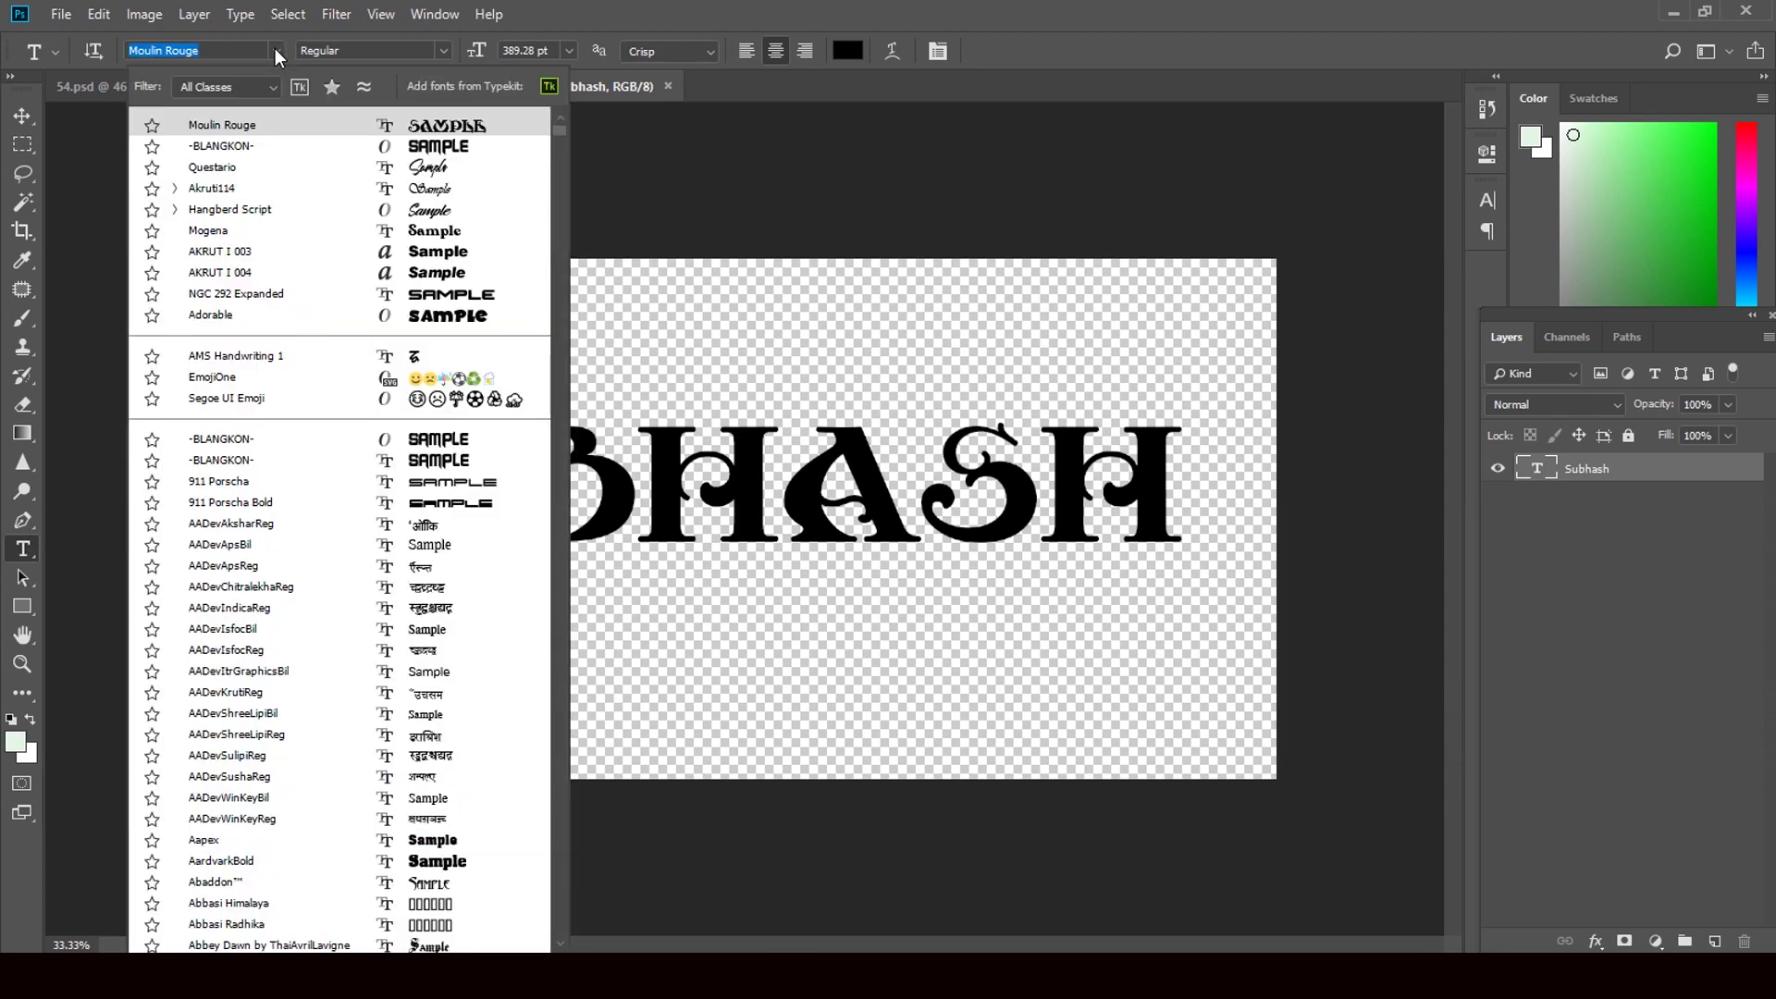
{"action": "key", "text": "Down"}
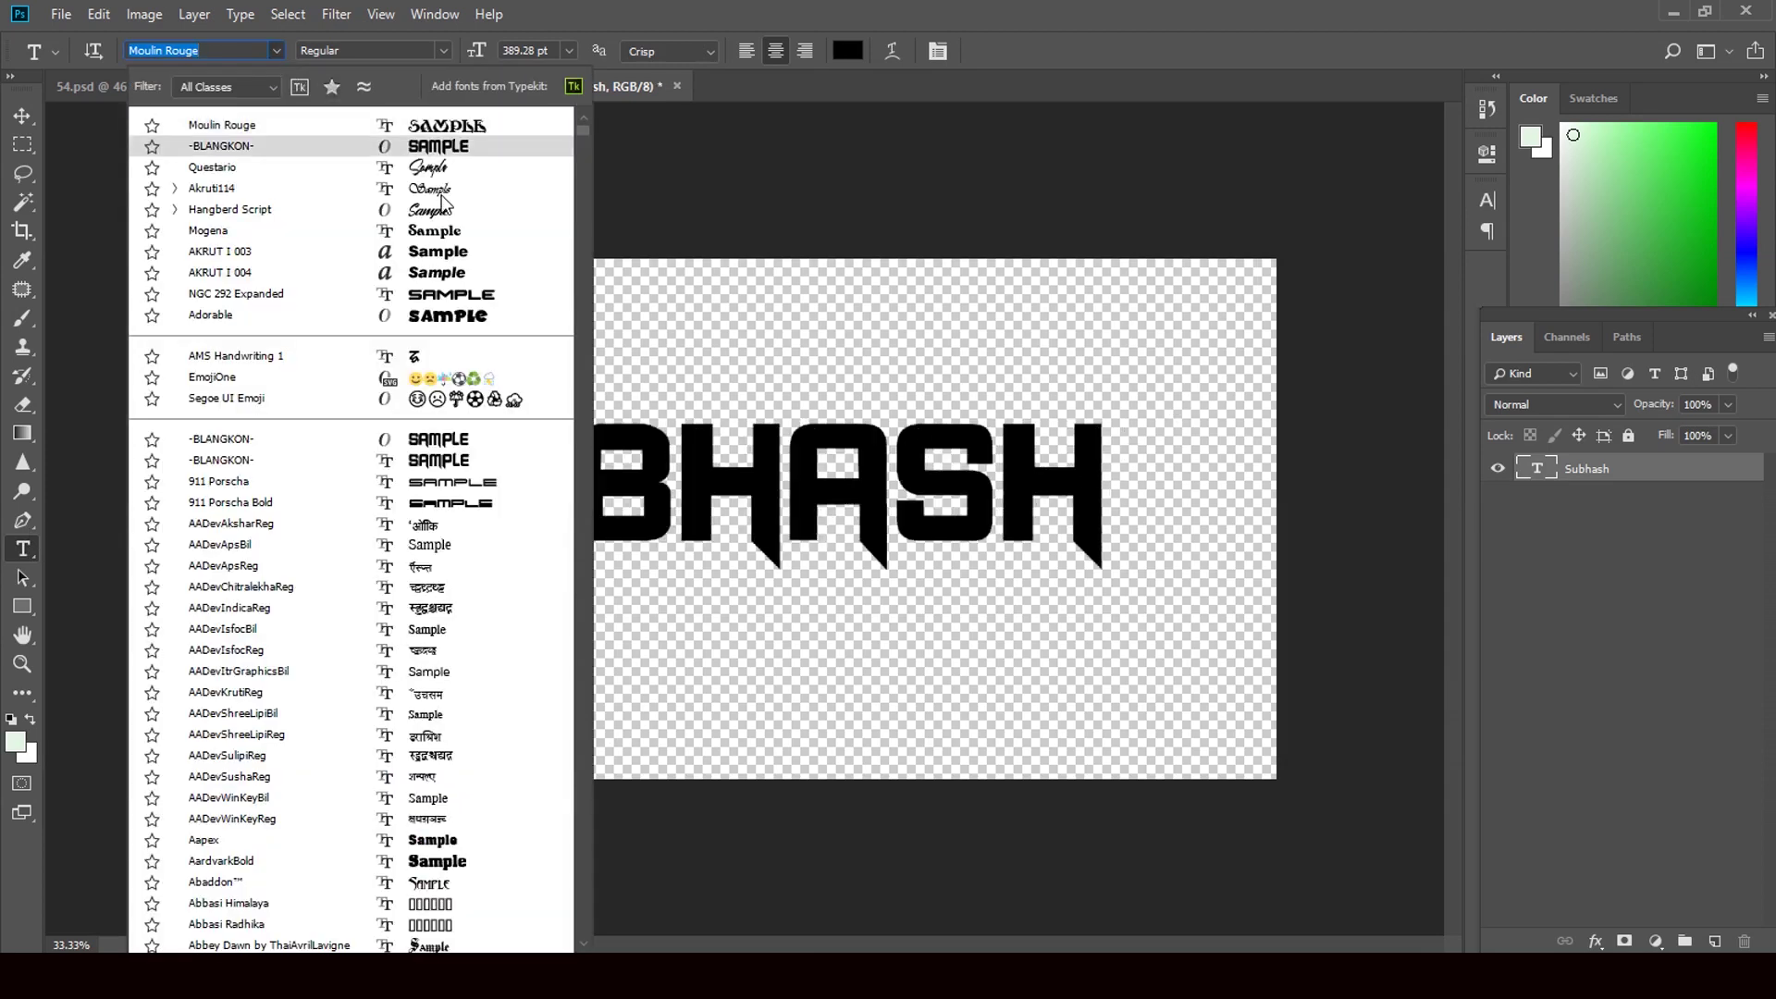
{"action": "left_click", "coordinate": [436, 190]}
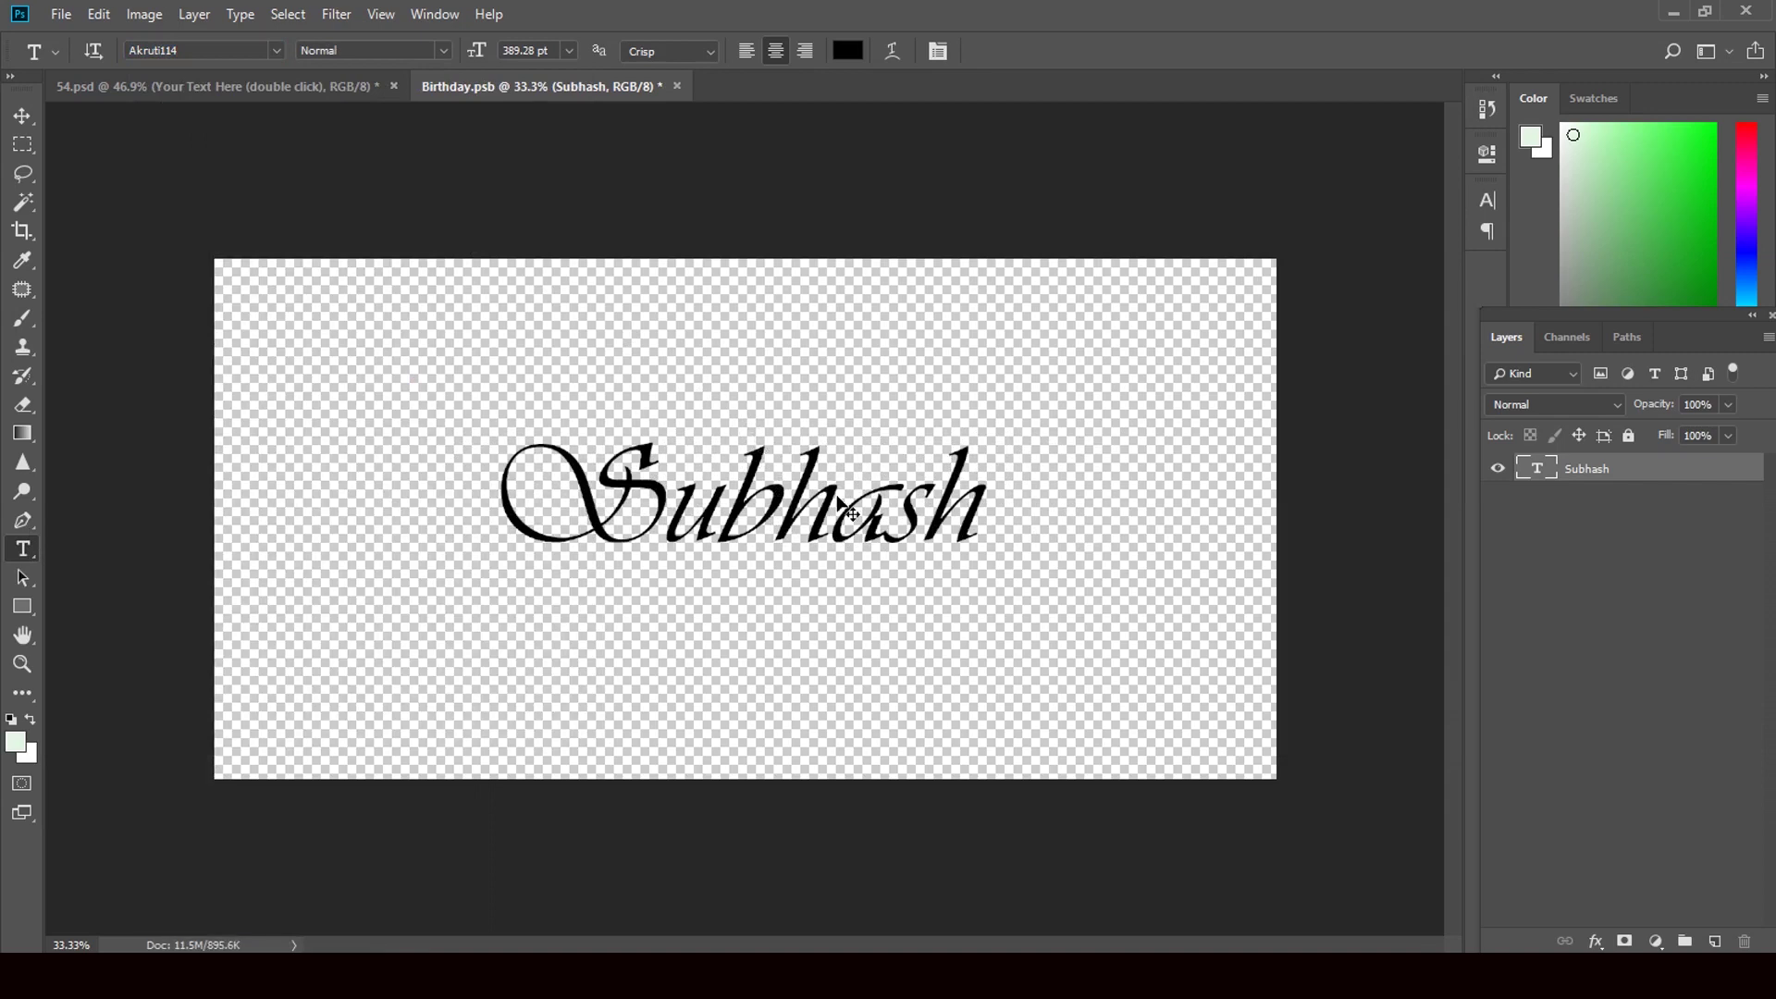
Enlarge the Subhash script text across most of the canvas, then save and close Birthday.psb.
{"action": "key", "text": "ctrl+t"}
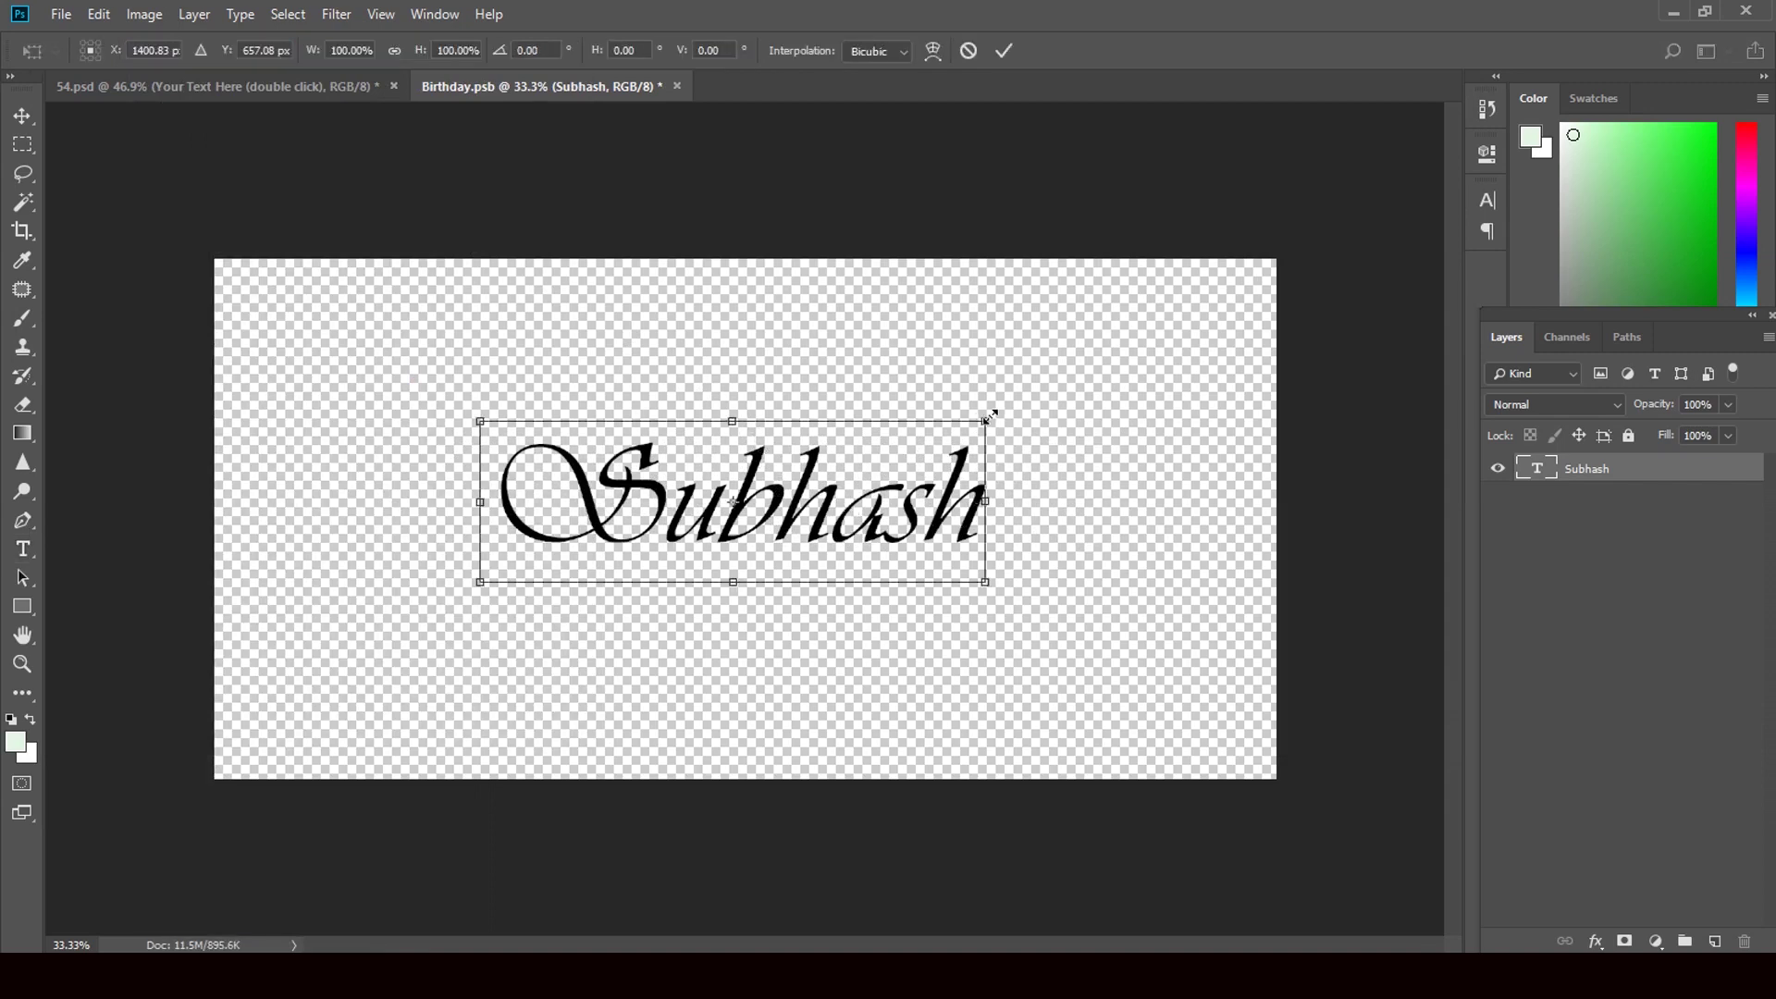
{"action": "left_click_drag", "start_coordinate": [988, 418], "coordinate": [1188, 344]}
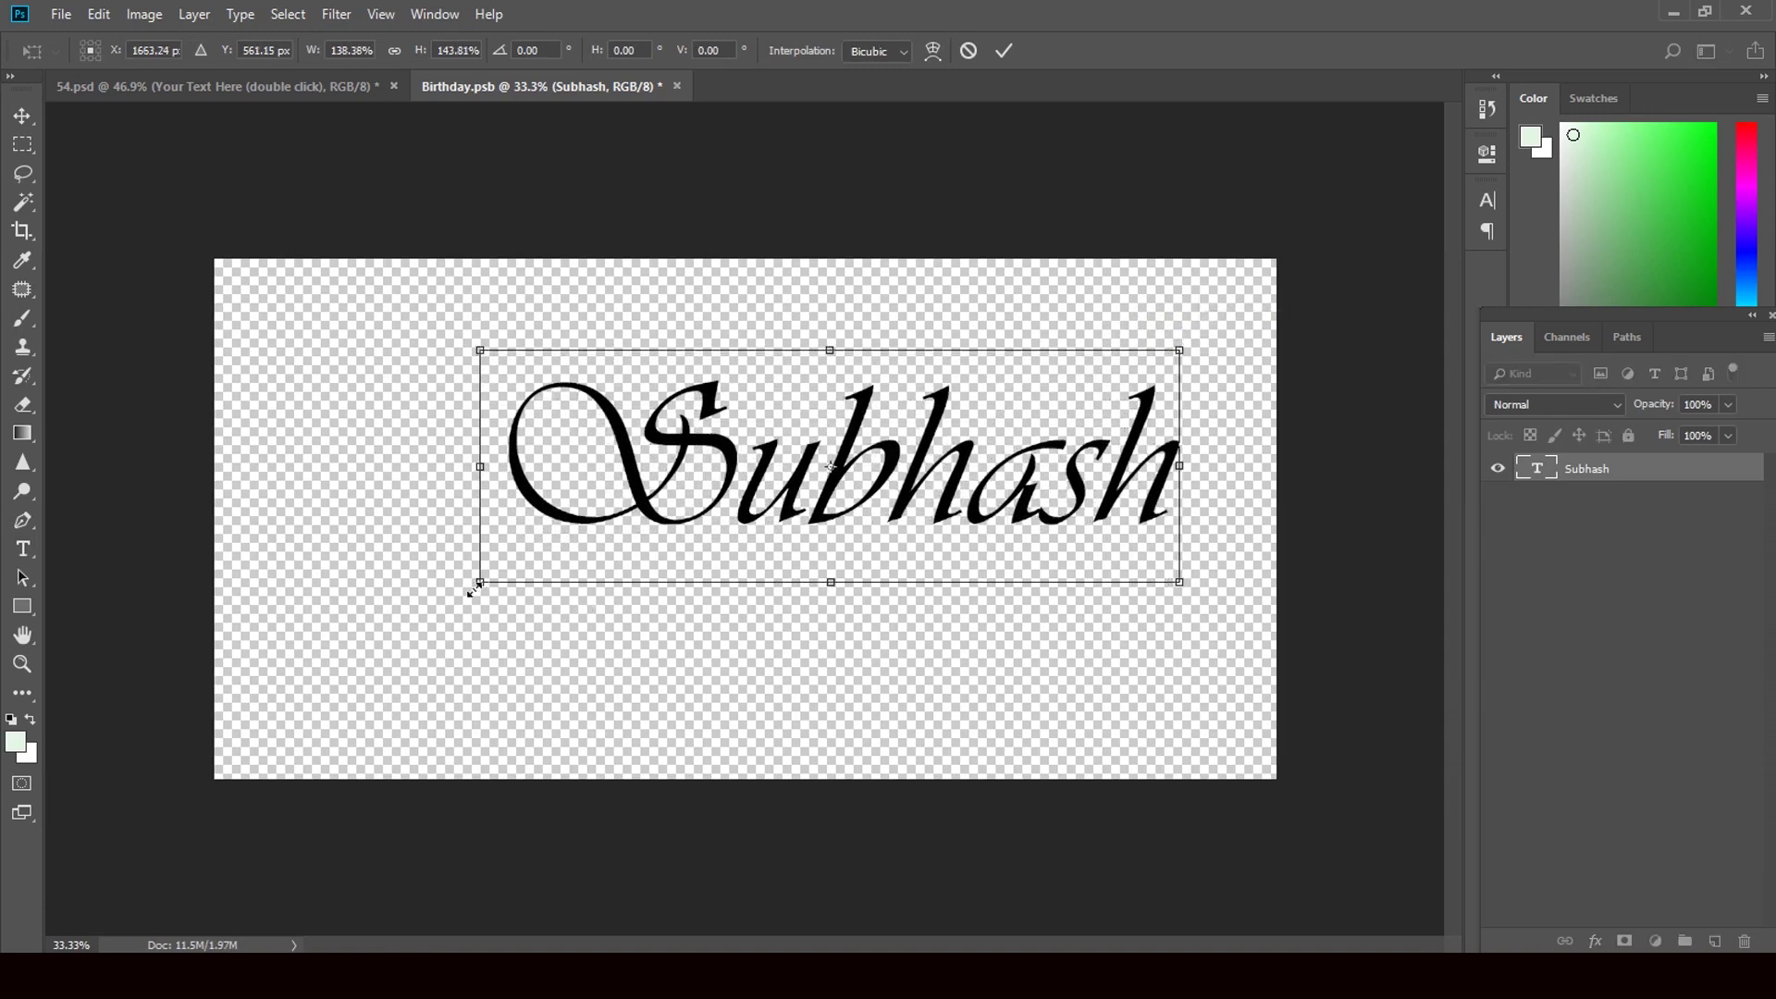
{"action": "left_click_drag", "start_coordinate": [480, 585], "coordinate": [258, 685]}
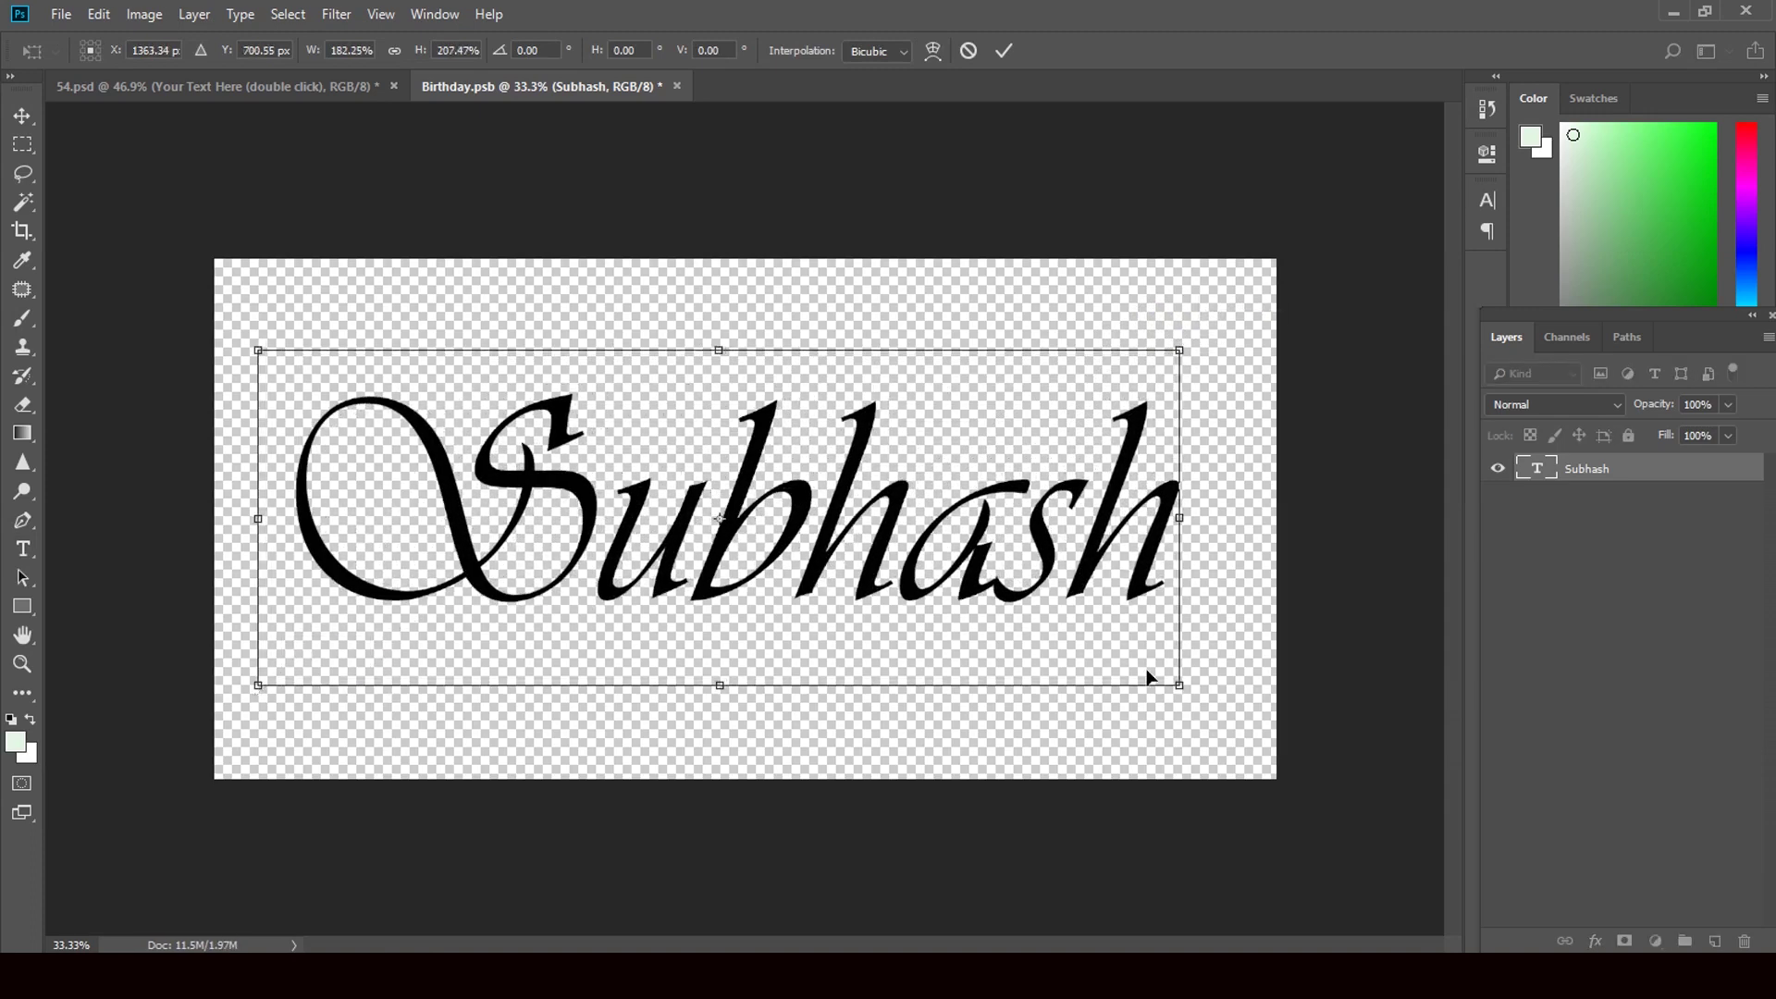
{"action": "left_click_drag", "start_coordinate": [1180, 687], "coordinate": [1247, 684]}
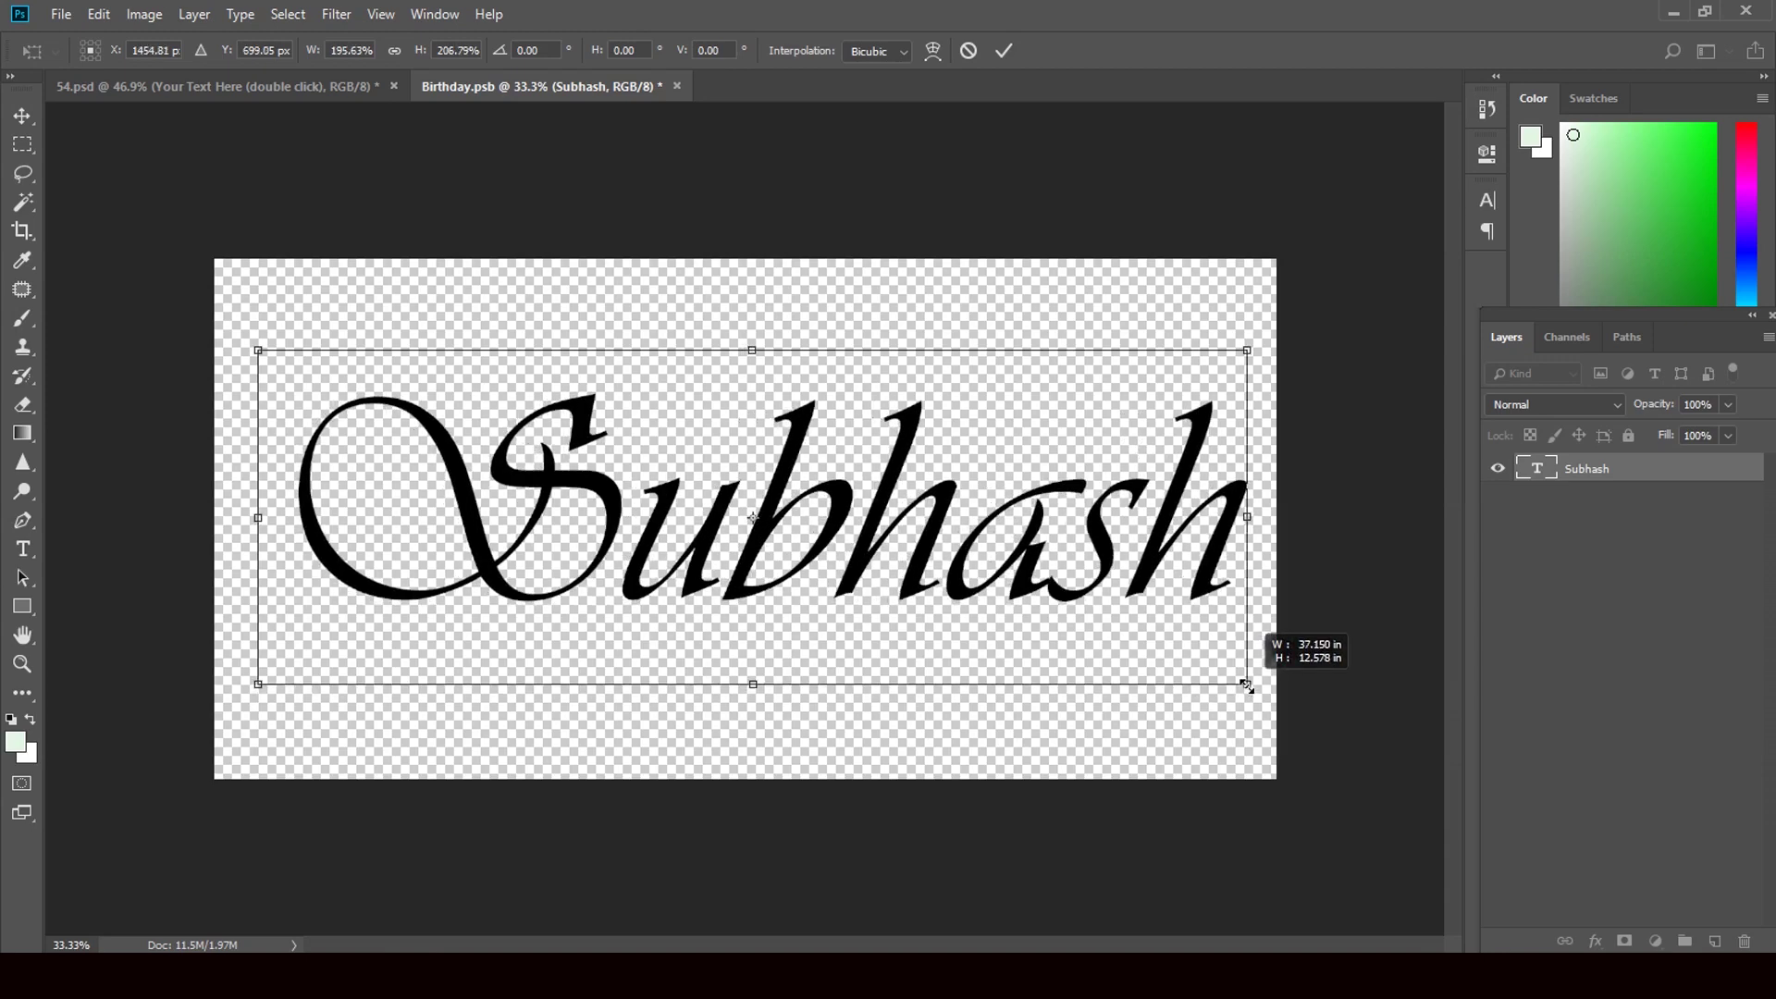
{"action": "left_click", "coordinate": [23, 115]}
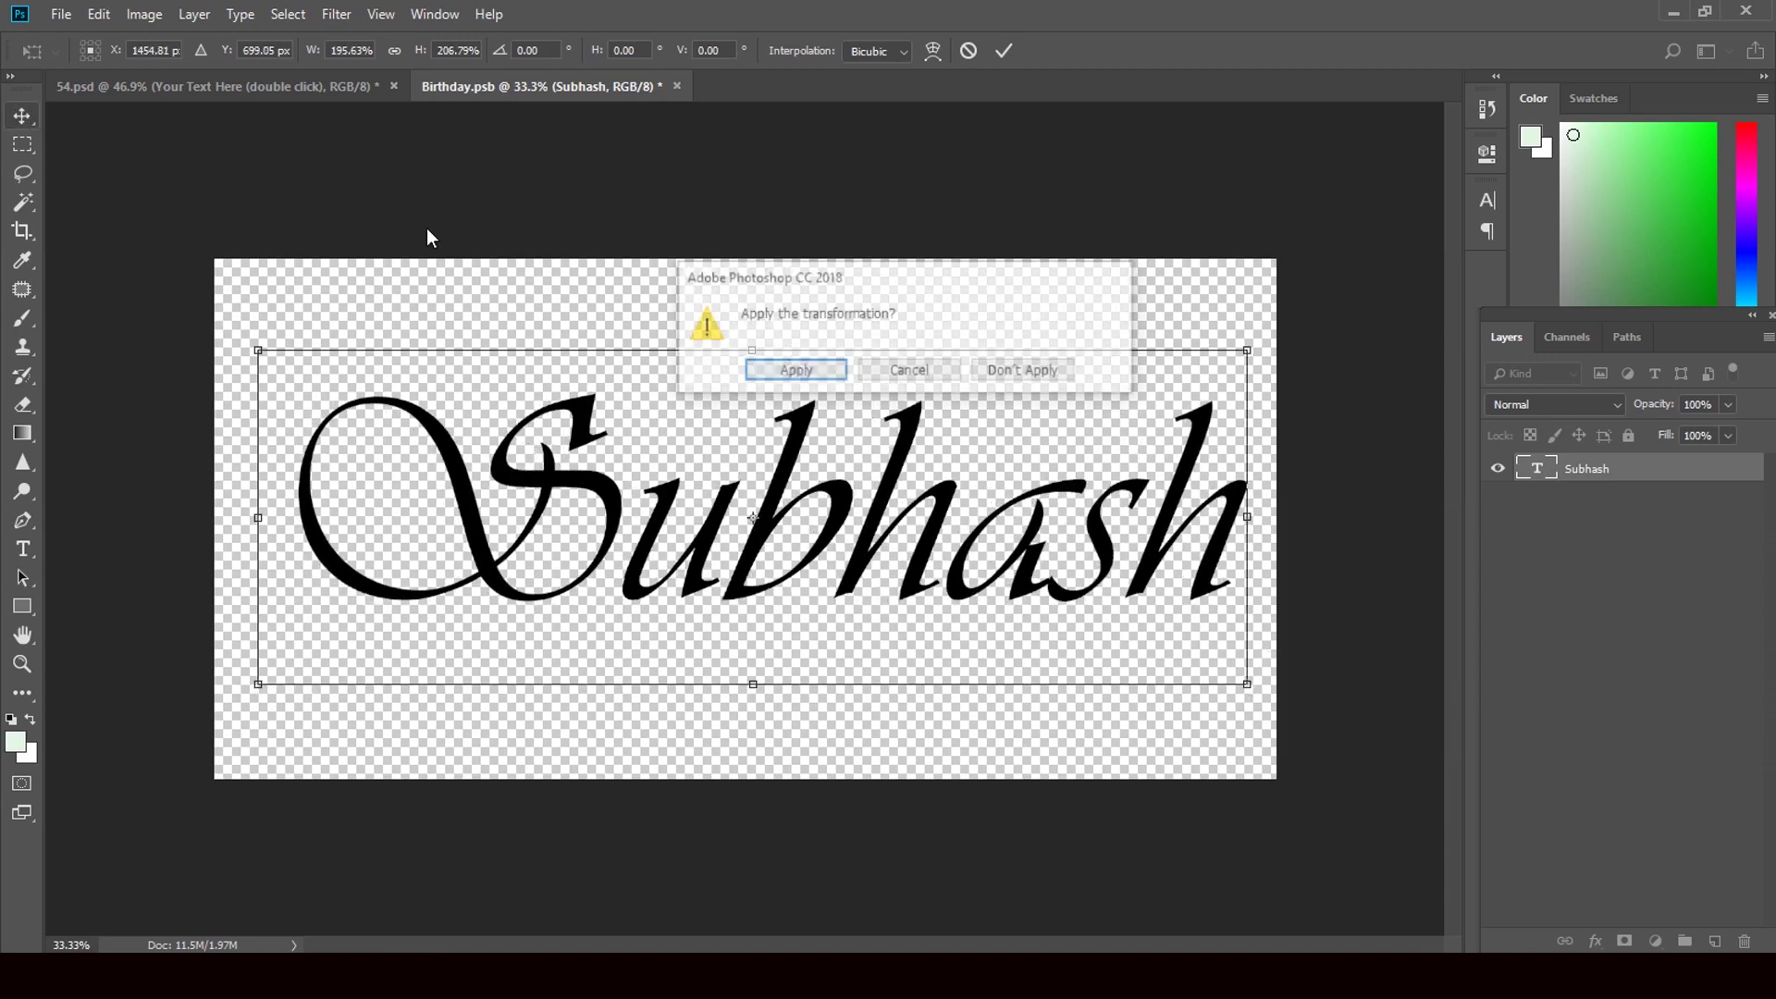
{"action": "left_click", "coordinate": [818, 374]}
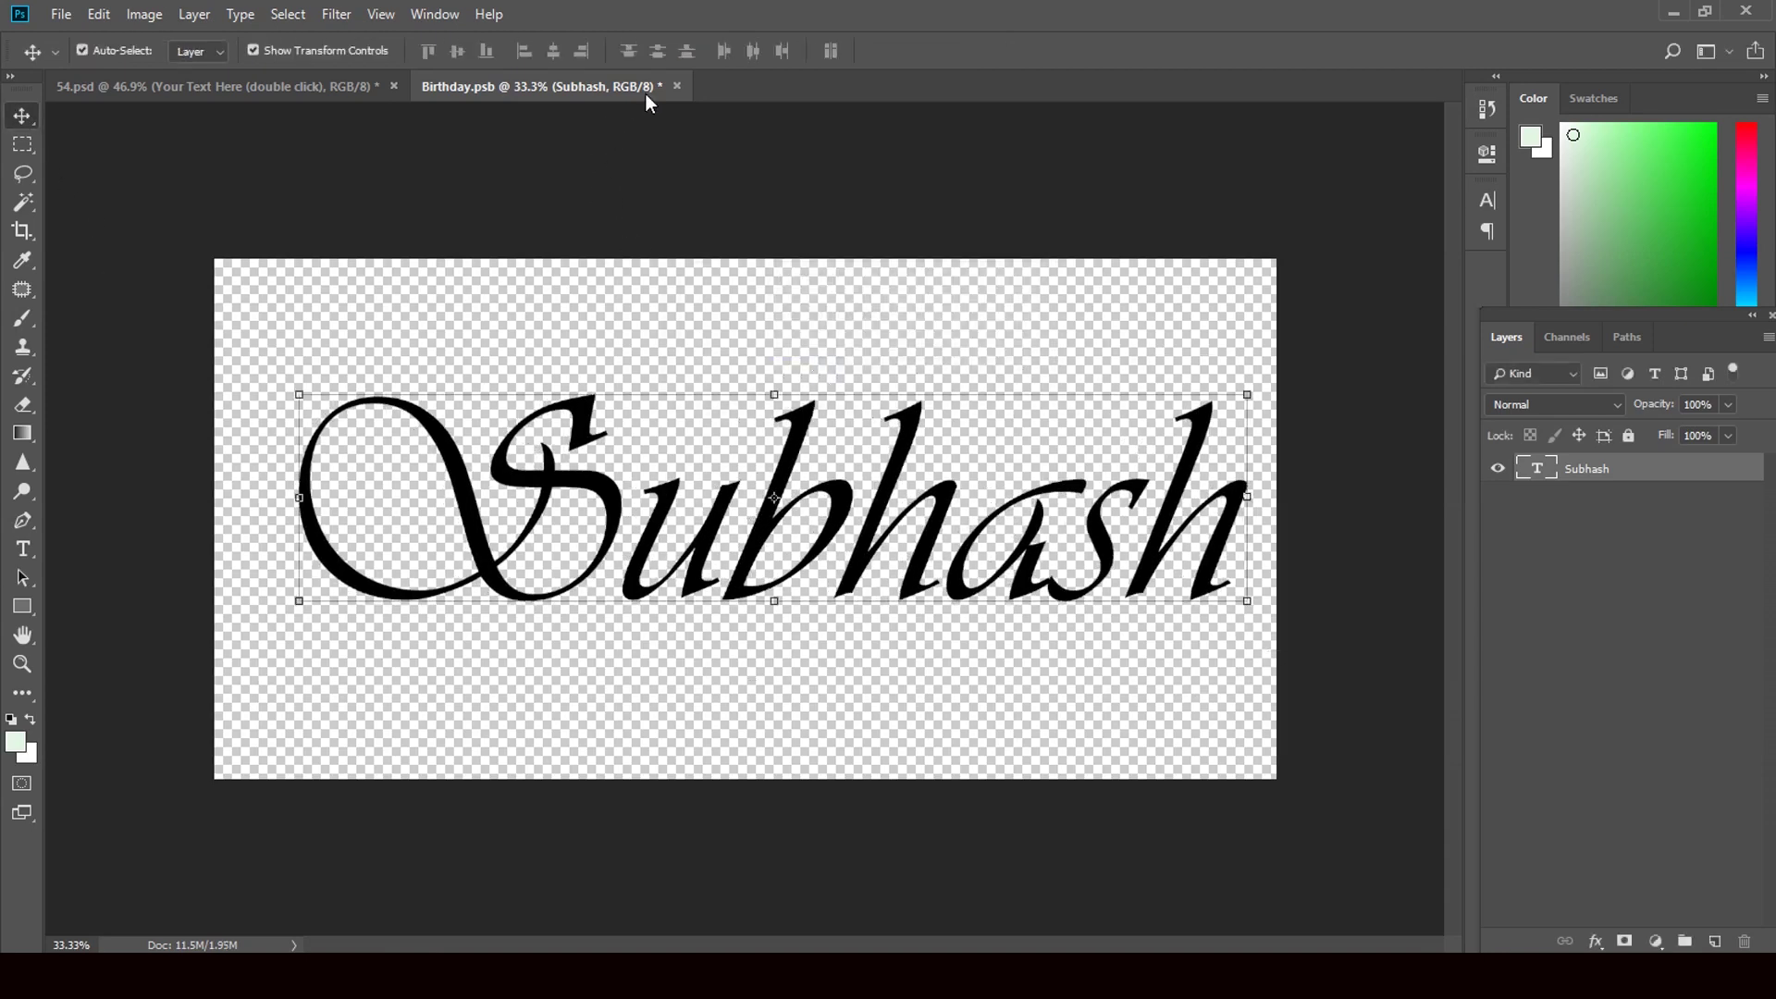
{"action": "left_click", "coordinate": [678, 86]}
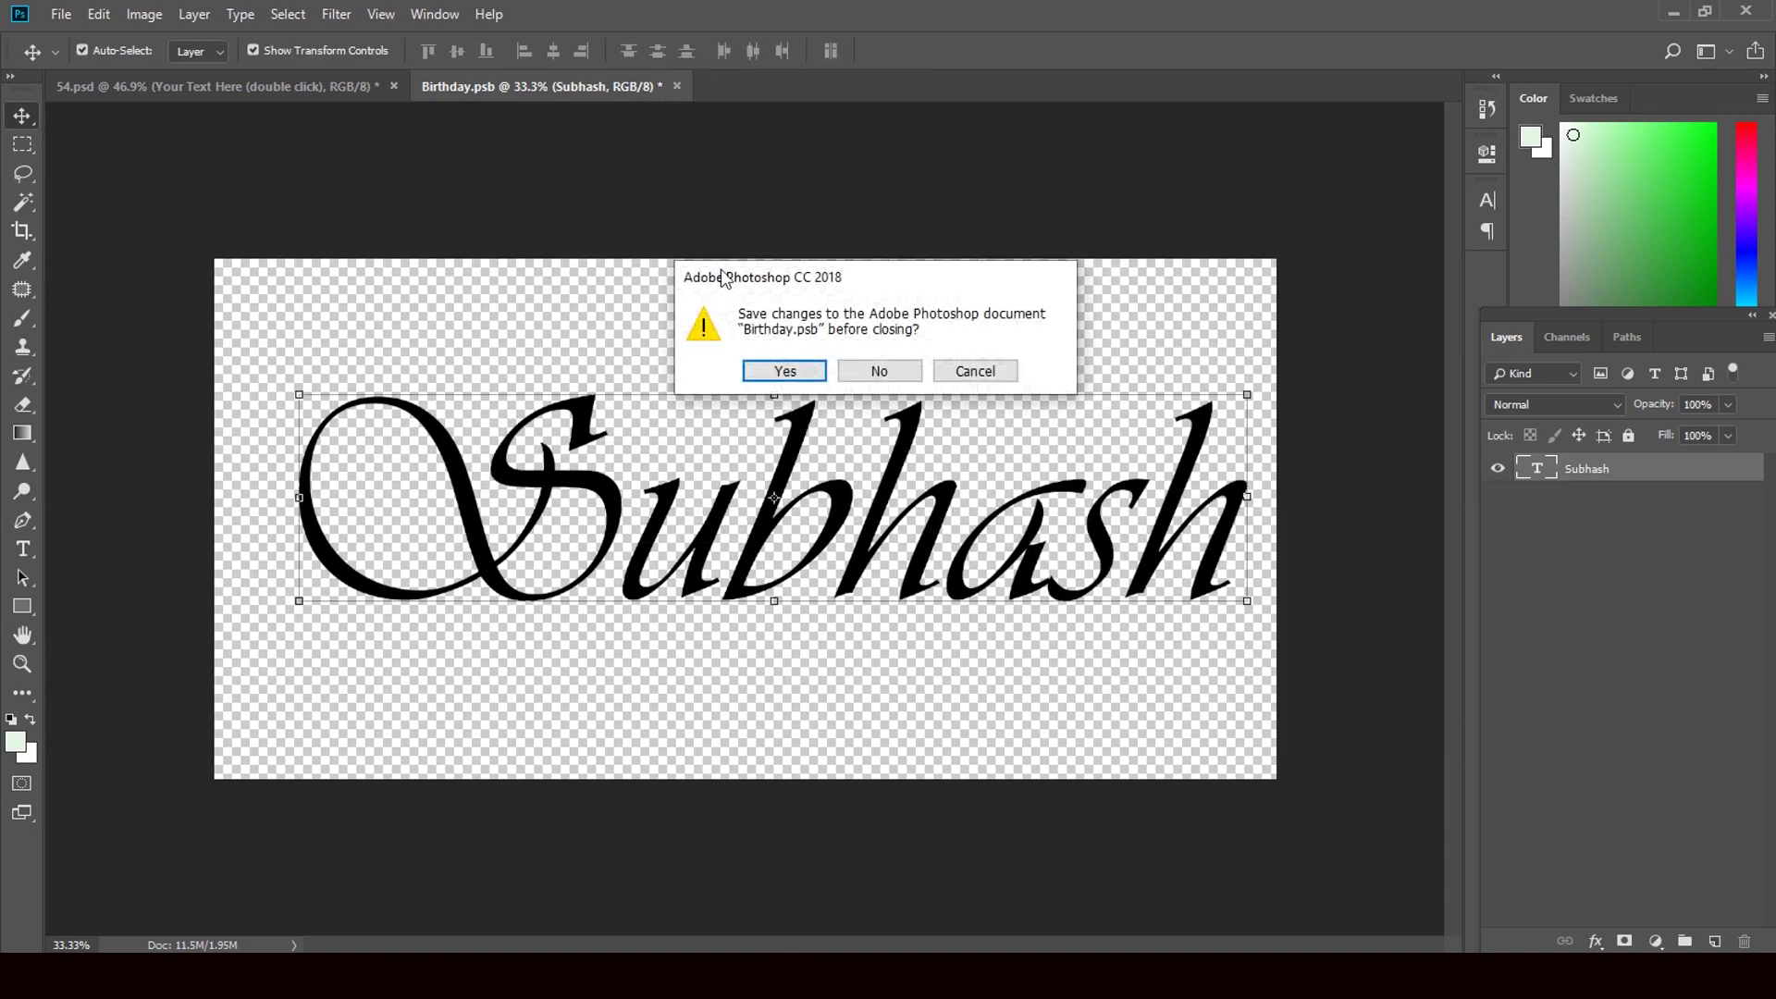
{"action": "left_click", "coordinate": [782, 372]}
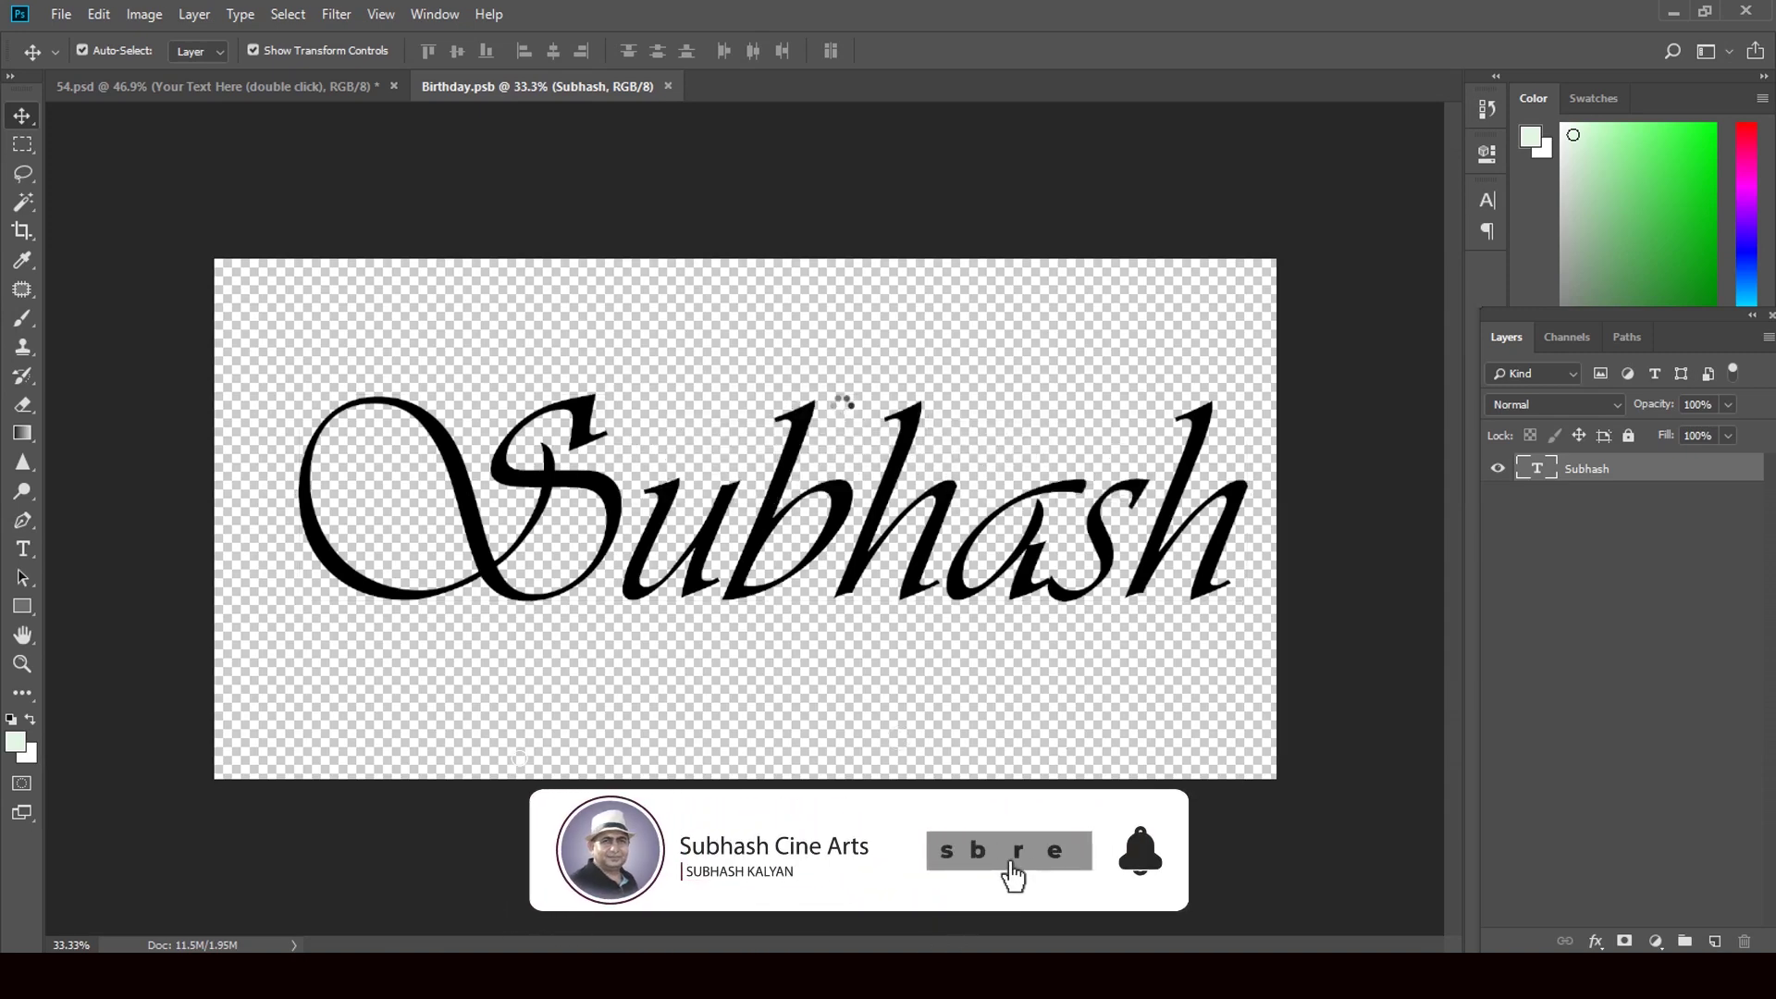
Close Birthday.psb with Ctrl+W to return to 54.psd showing the new script lettering.
{"action": "key", "text": "ctrl+w"}
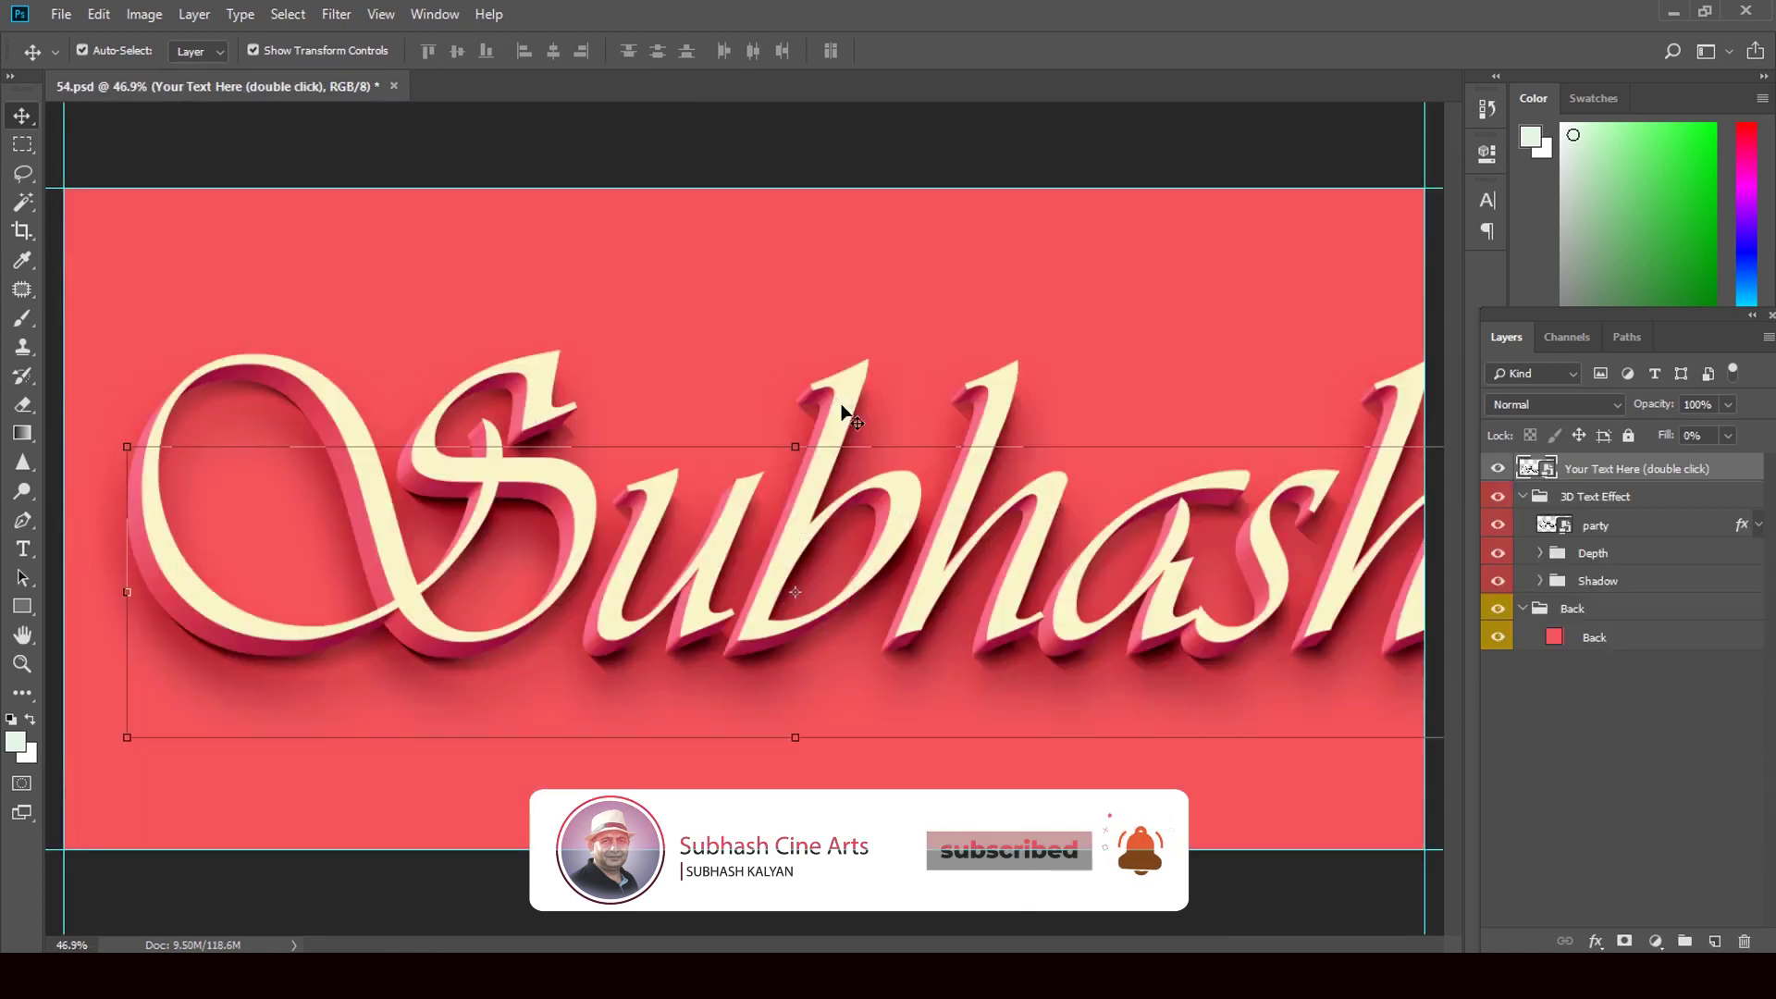
Reopen Birthday.psb and shrink the Subhash text to about 86% width and 70% height, slightly lower.
{"action": "double_click", "coordinate": [1547, 470]}
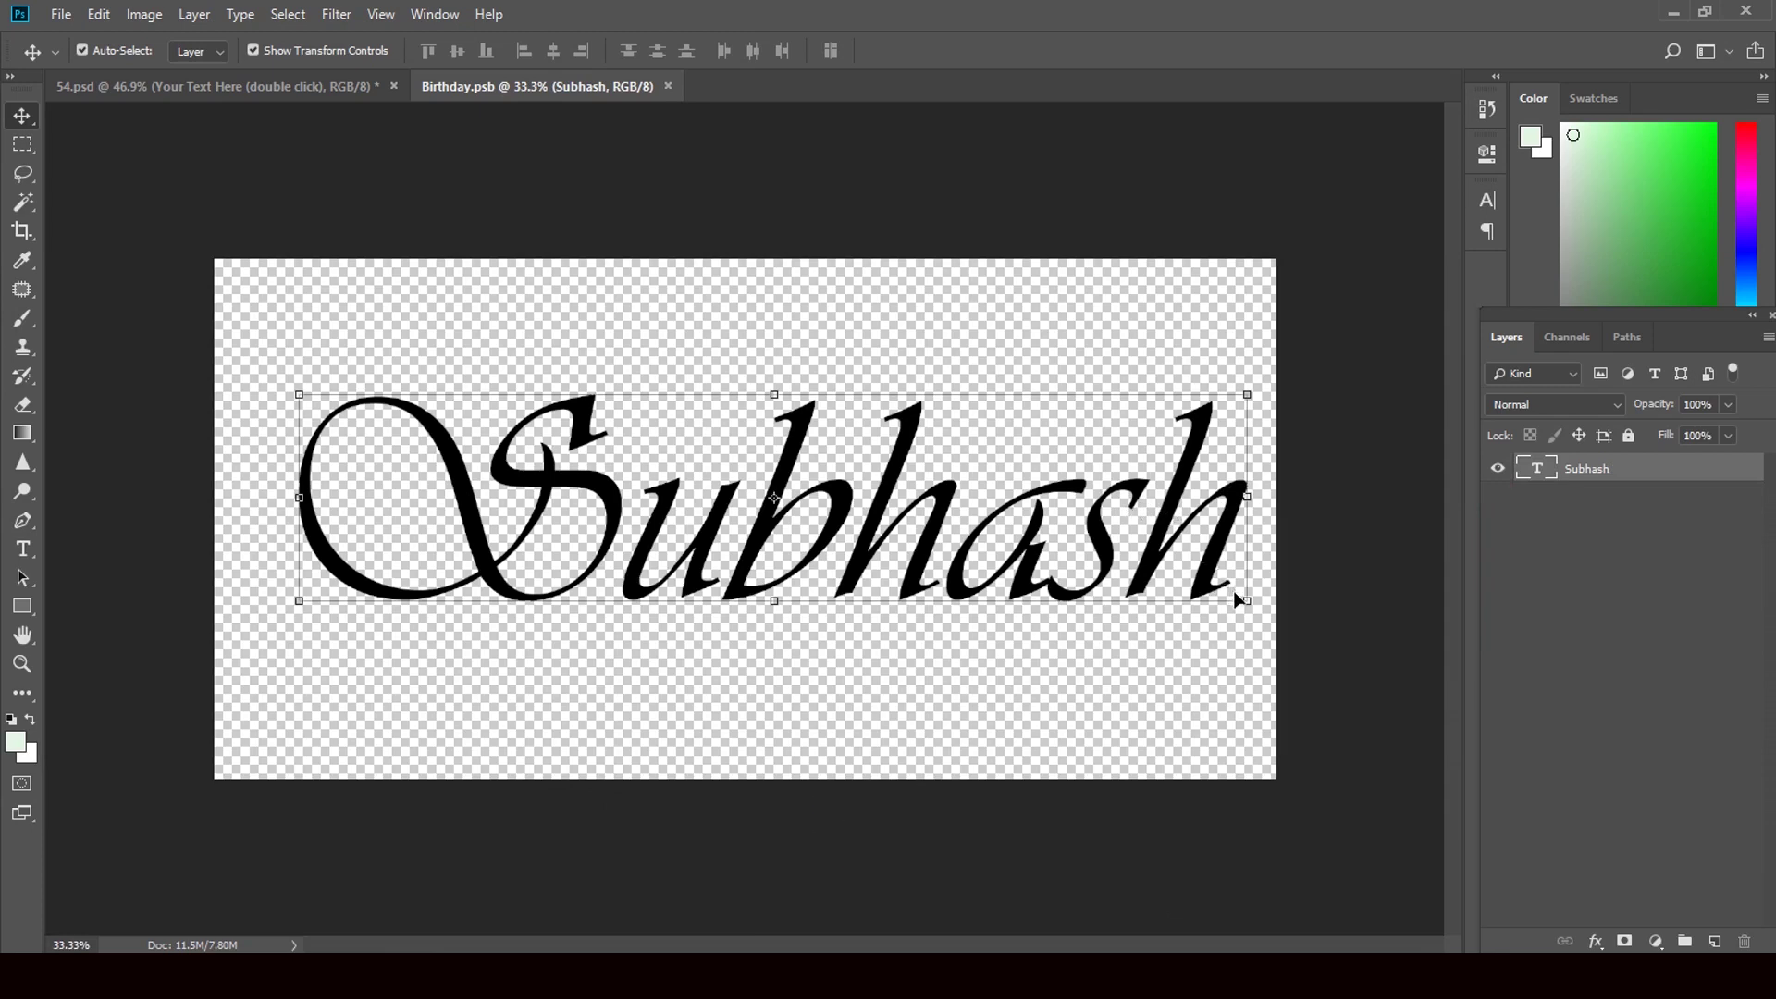
{"action": "mouse_move", "coordinate": [1248, 602]}
{"action": "left_mouse_down"}
{"action": "mouse_move", "coordinate": [1216, 690]}
{"action": "mouse_move", "coordinate": [1112, 584]}
{"action": "left_mouse_up"}
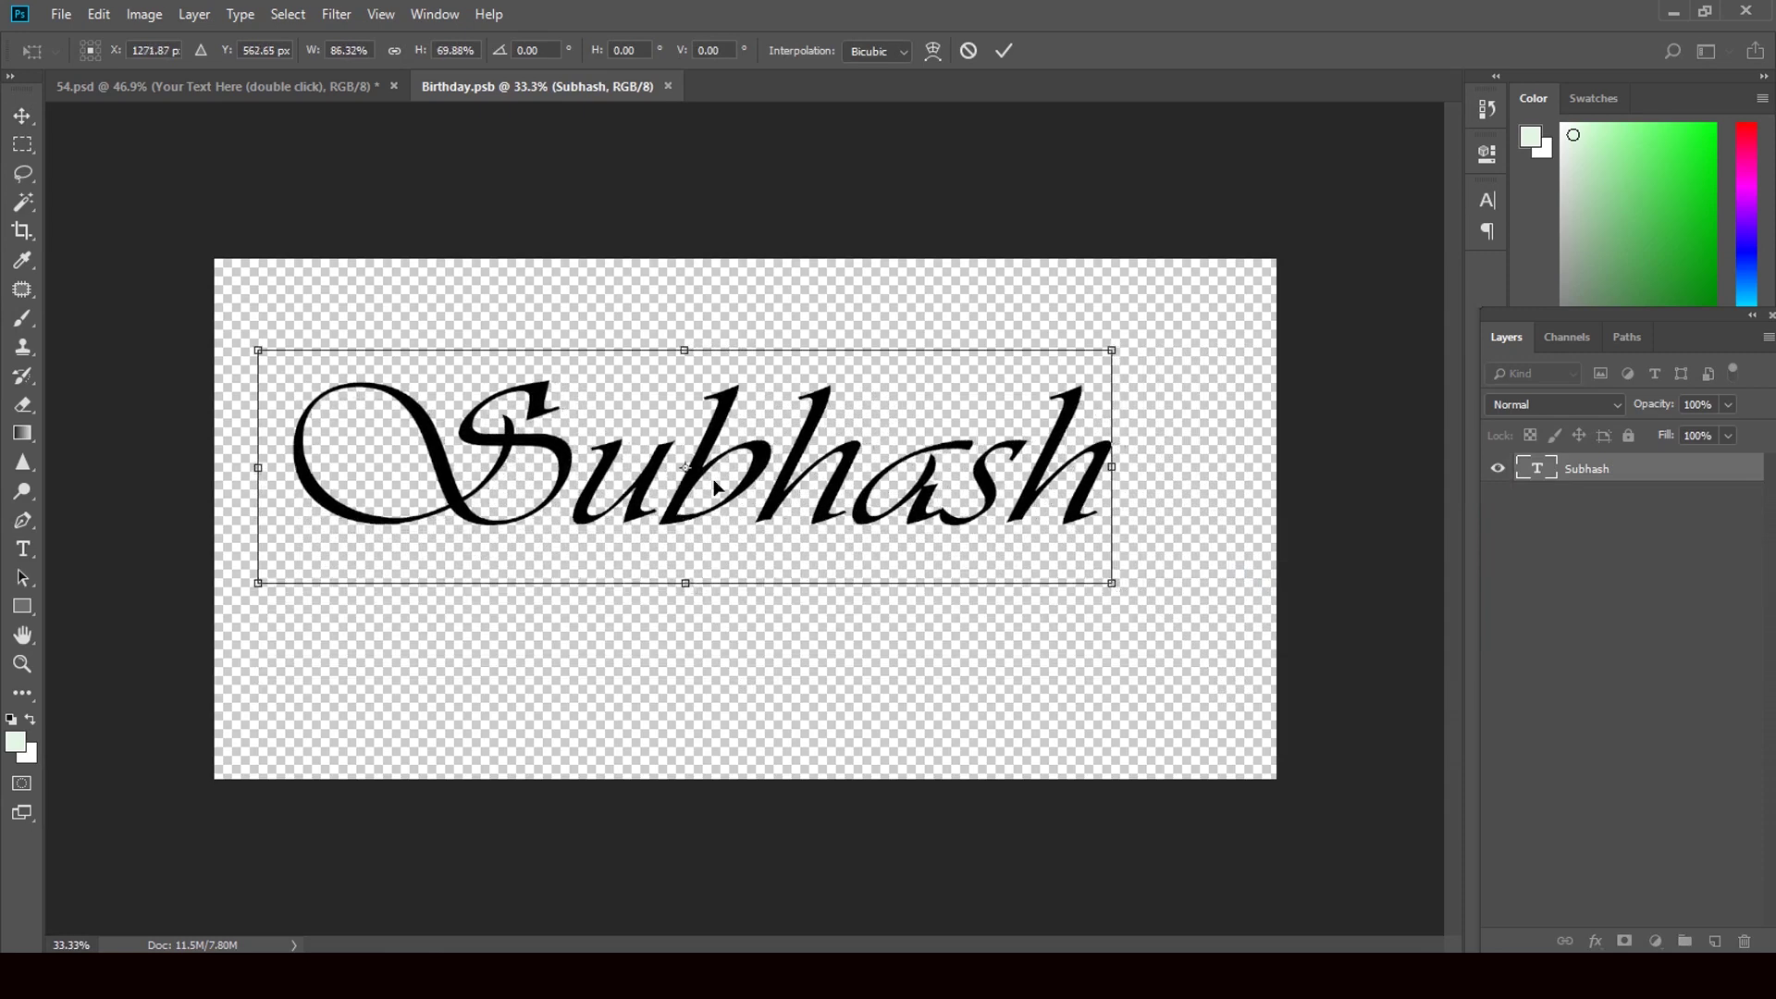
{"action": "left_click_drag", "start_coordinate": [753, 473], "coordinate": [789, 510]}
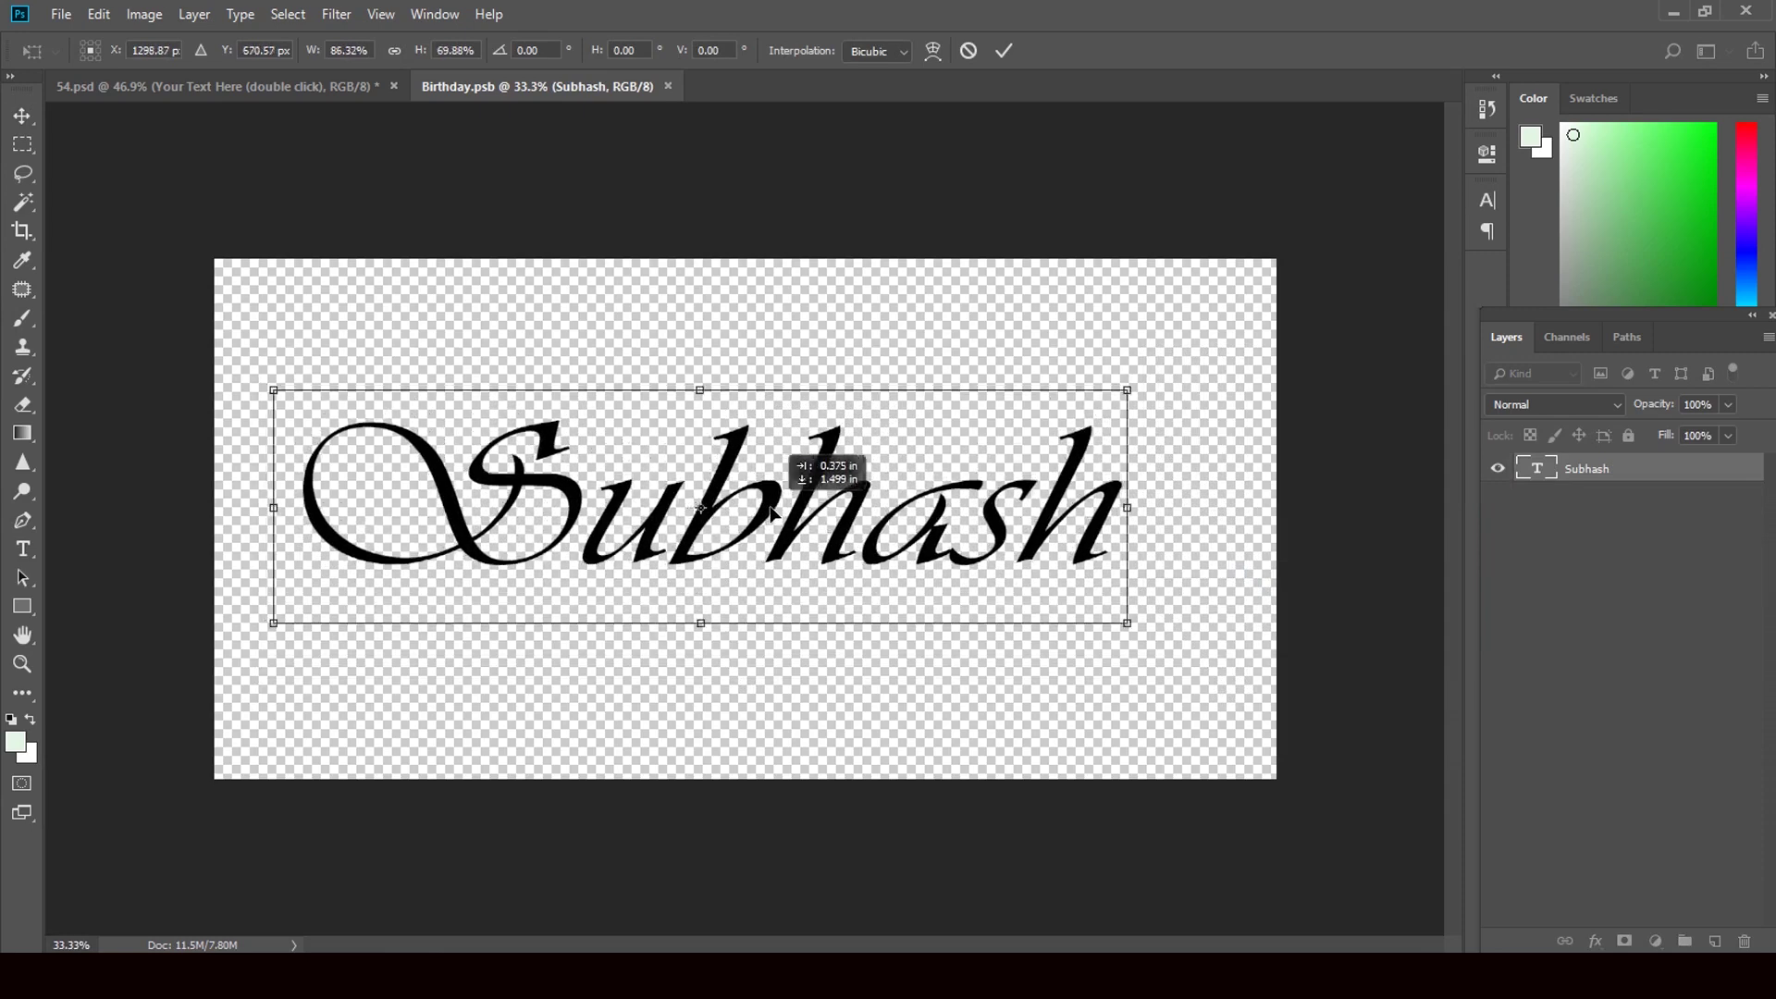
{"action": "left_click_drag", "start_coordinate": [788, 510], "coordinate": [781, 510]}
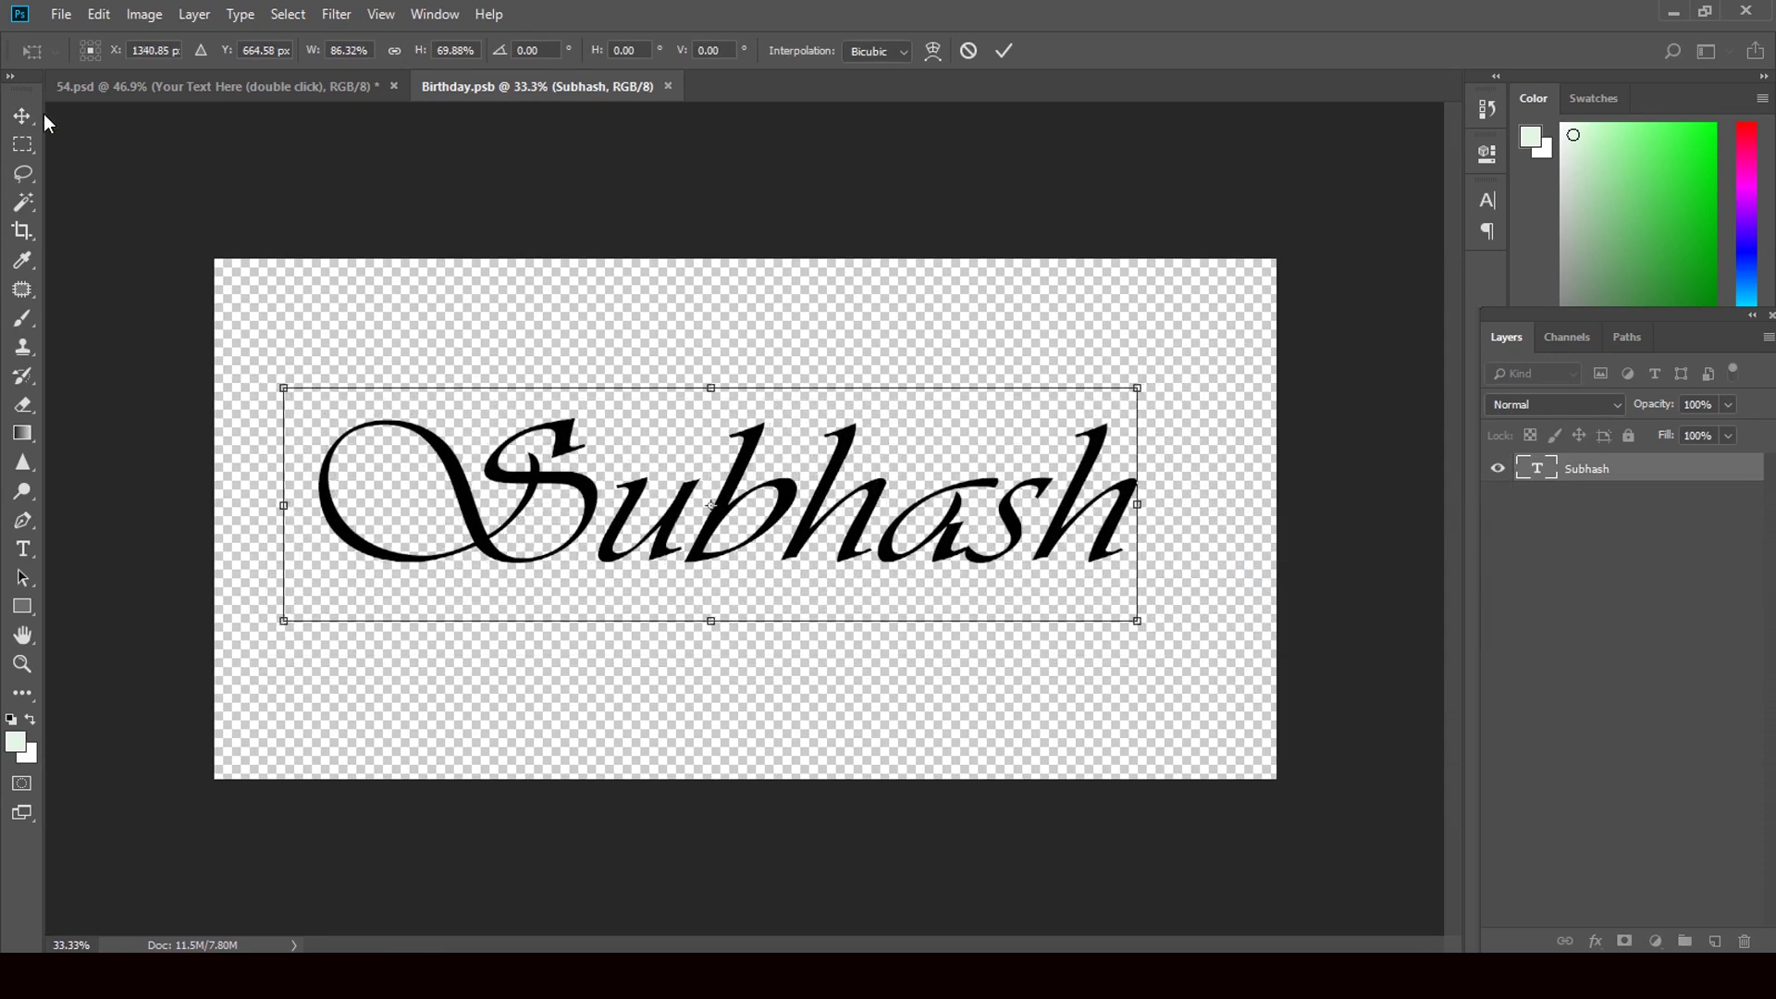
{"action": "left_click", "coordinate": [24, 121]}
Apply the transform, save and close Birthday.psb, and return to the updated 54.psd.
{"action": "left_click", "coordinate": [755, 378]}
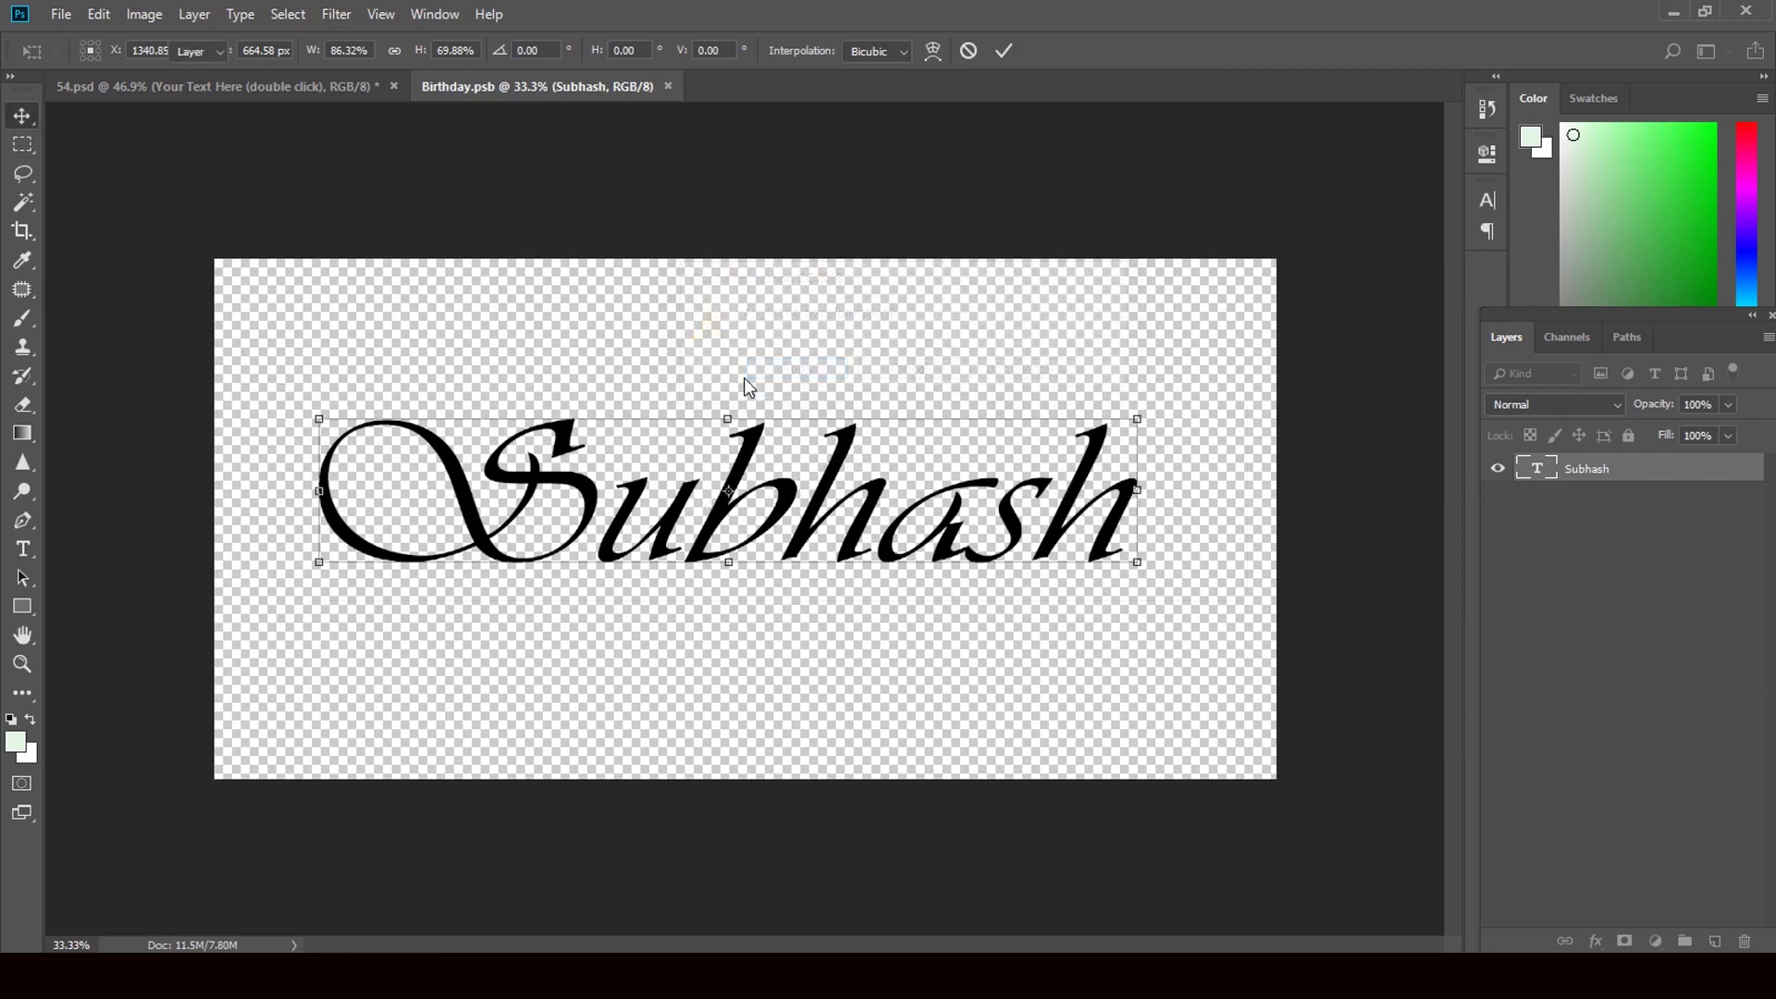
{"action": "left_click", "coordinate": [677, 86]}
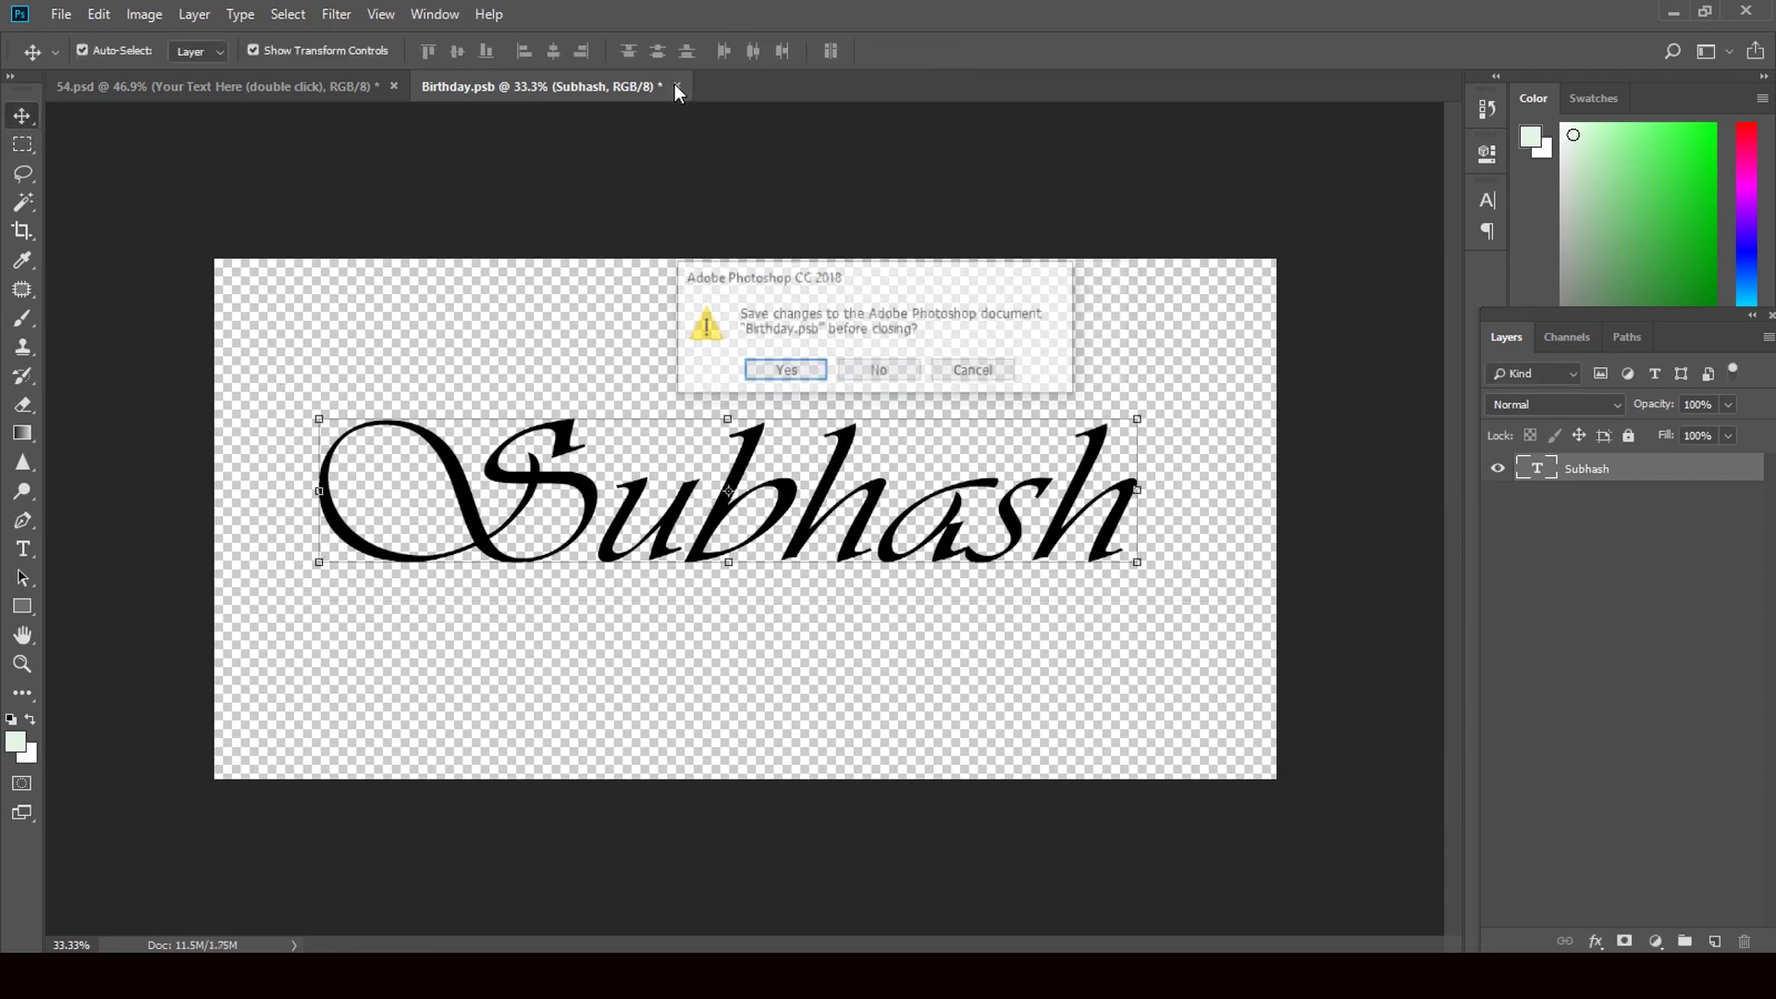
{"action": "left_click", "coordinate": [802, 375]}
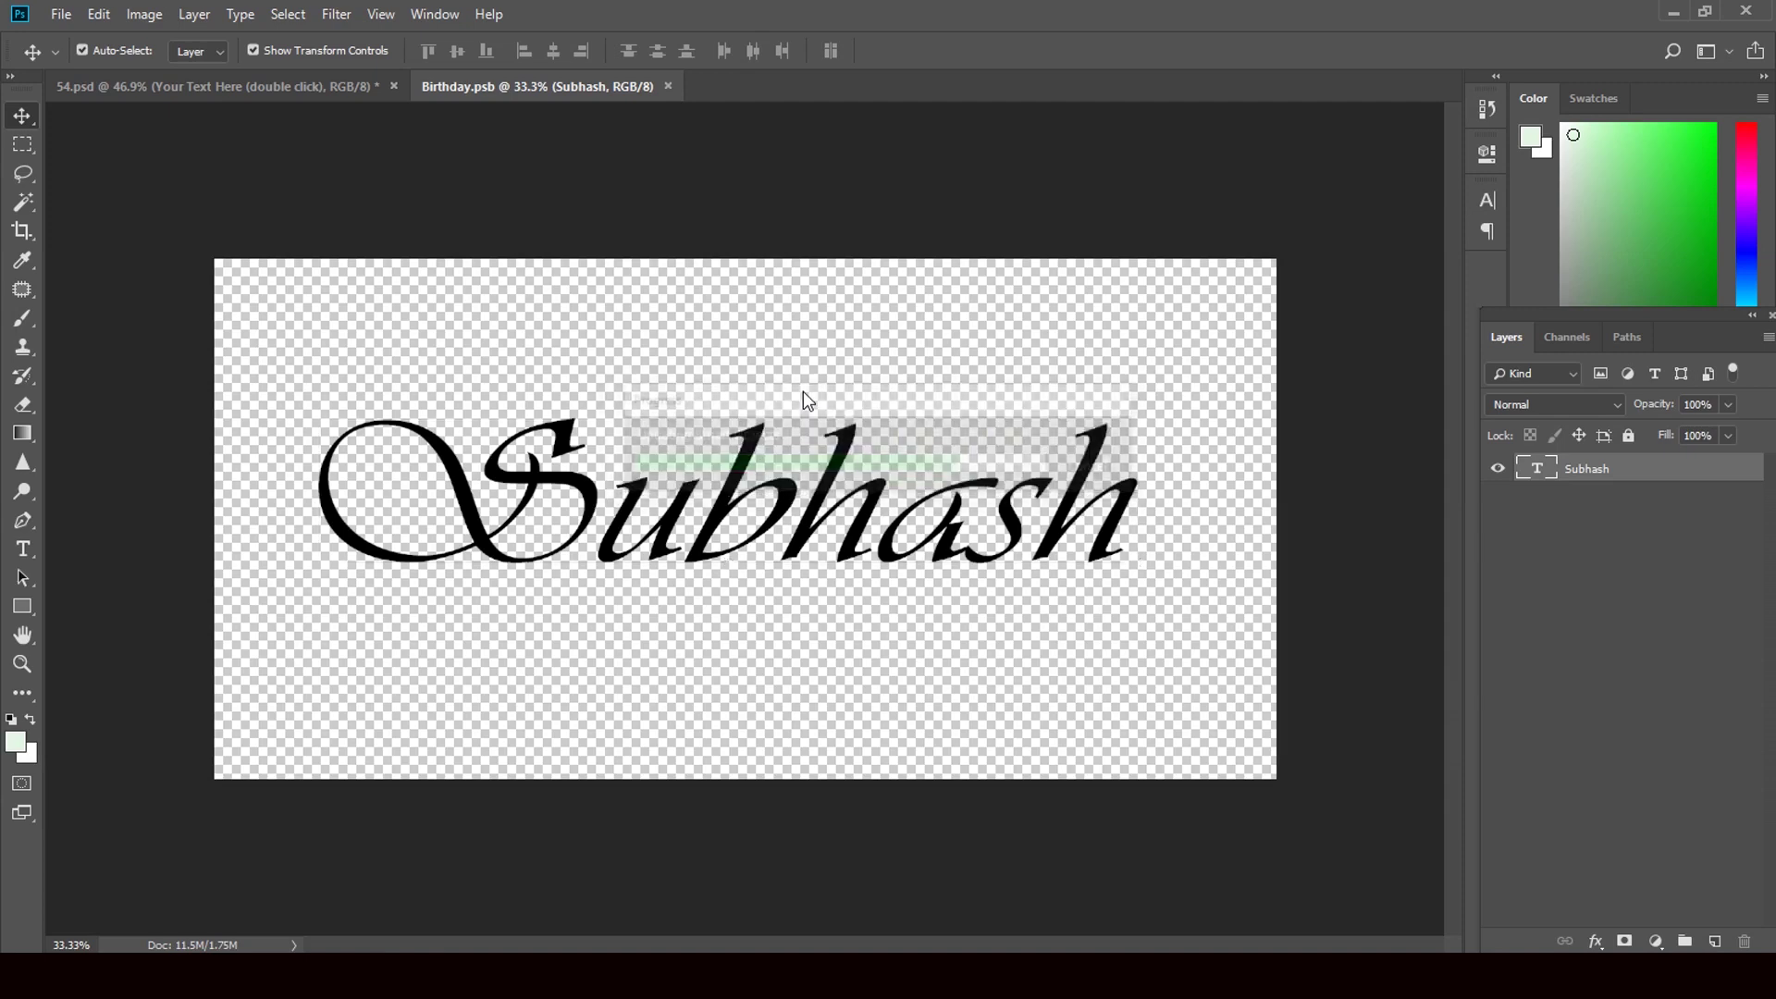
{"action": "key", "text": "ctrl+w"}
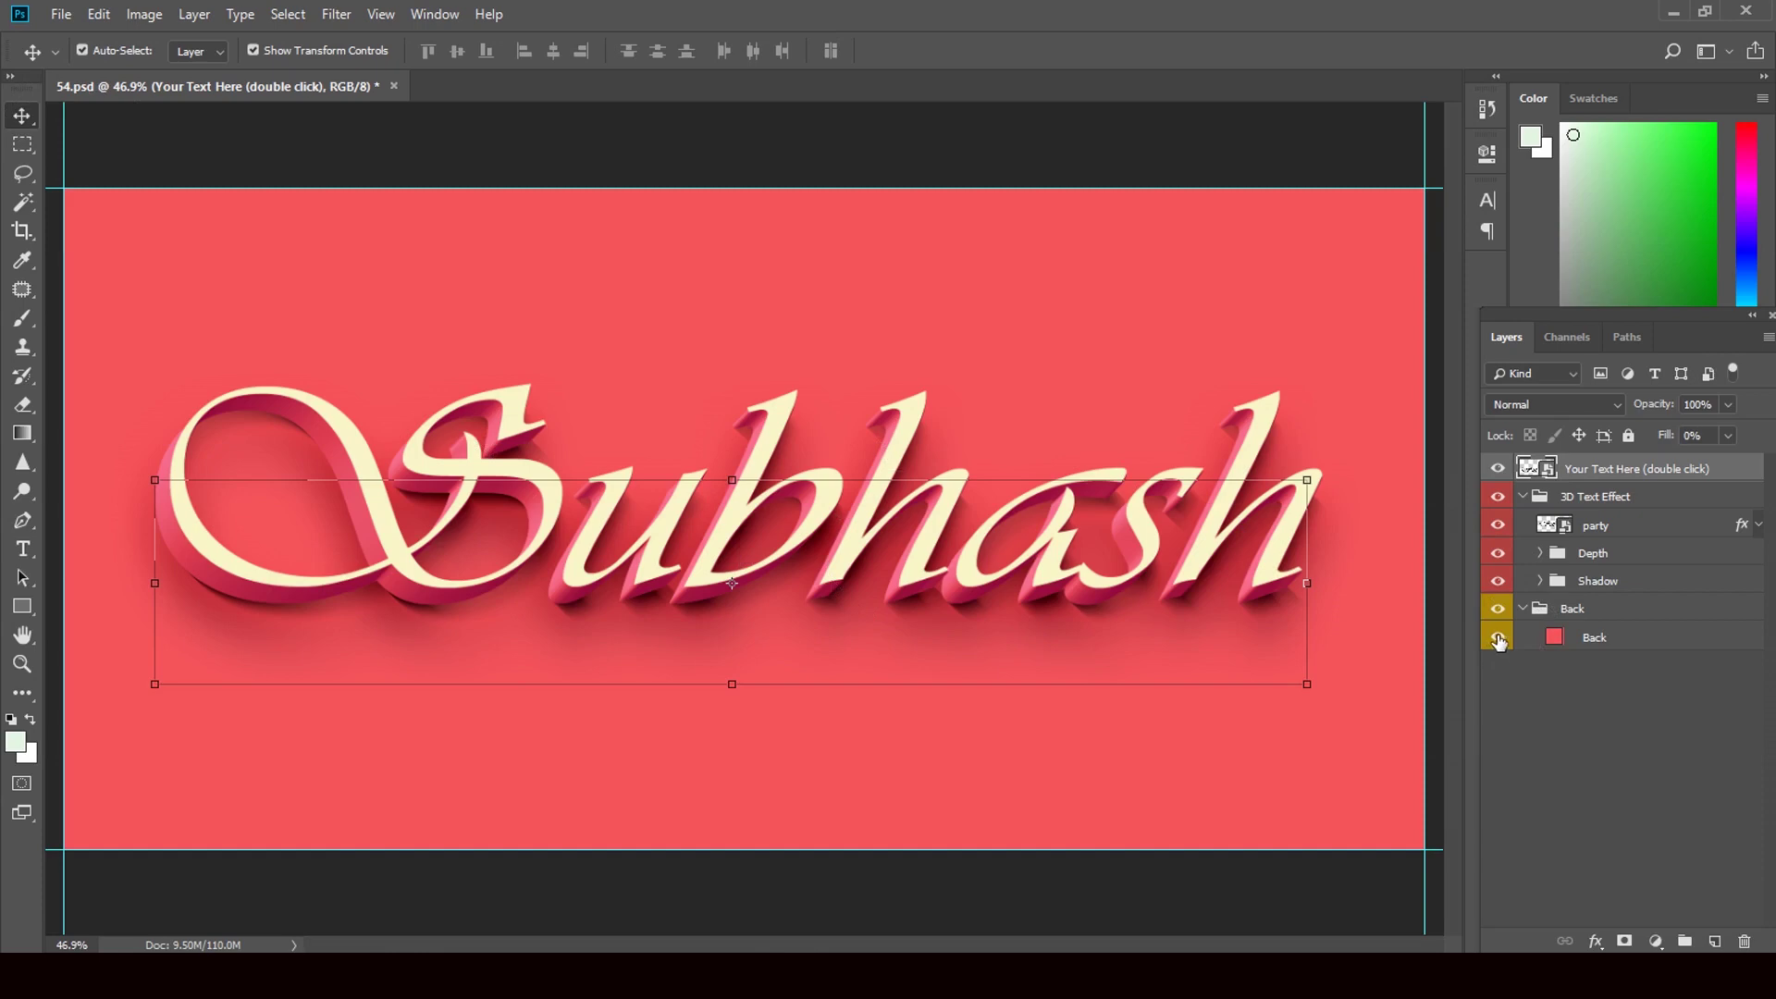
Expand the party layer's effects and hide the red background group.
{"action": "left_click", "coordinate": [1757, 525]}
{"action": "left_click", "coordinate": [1757, 525]}
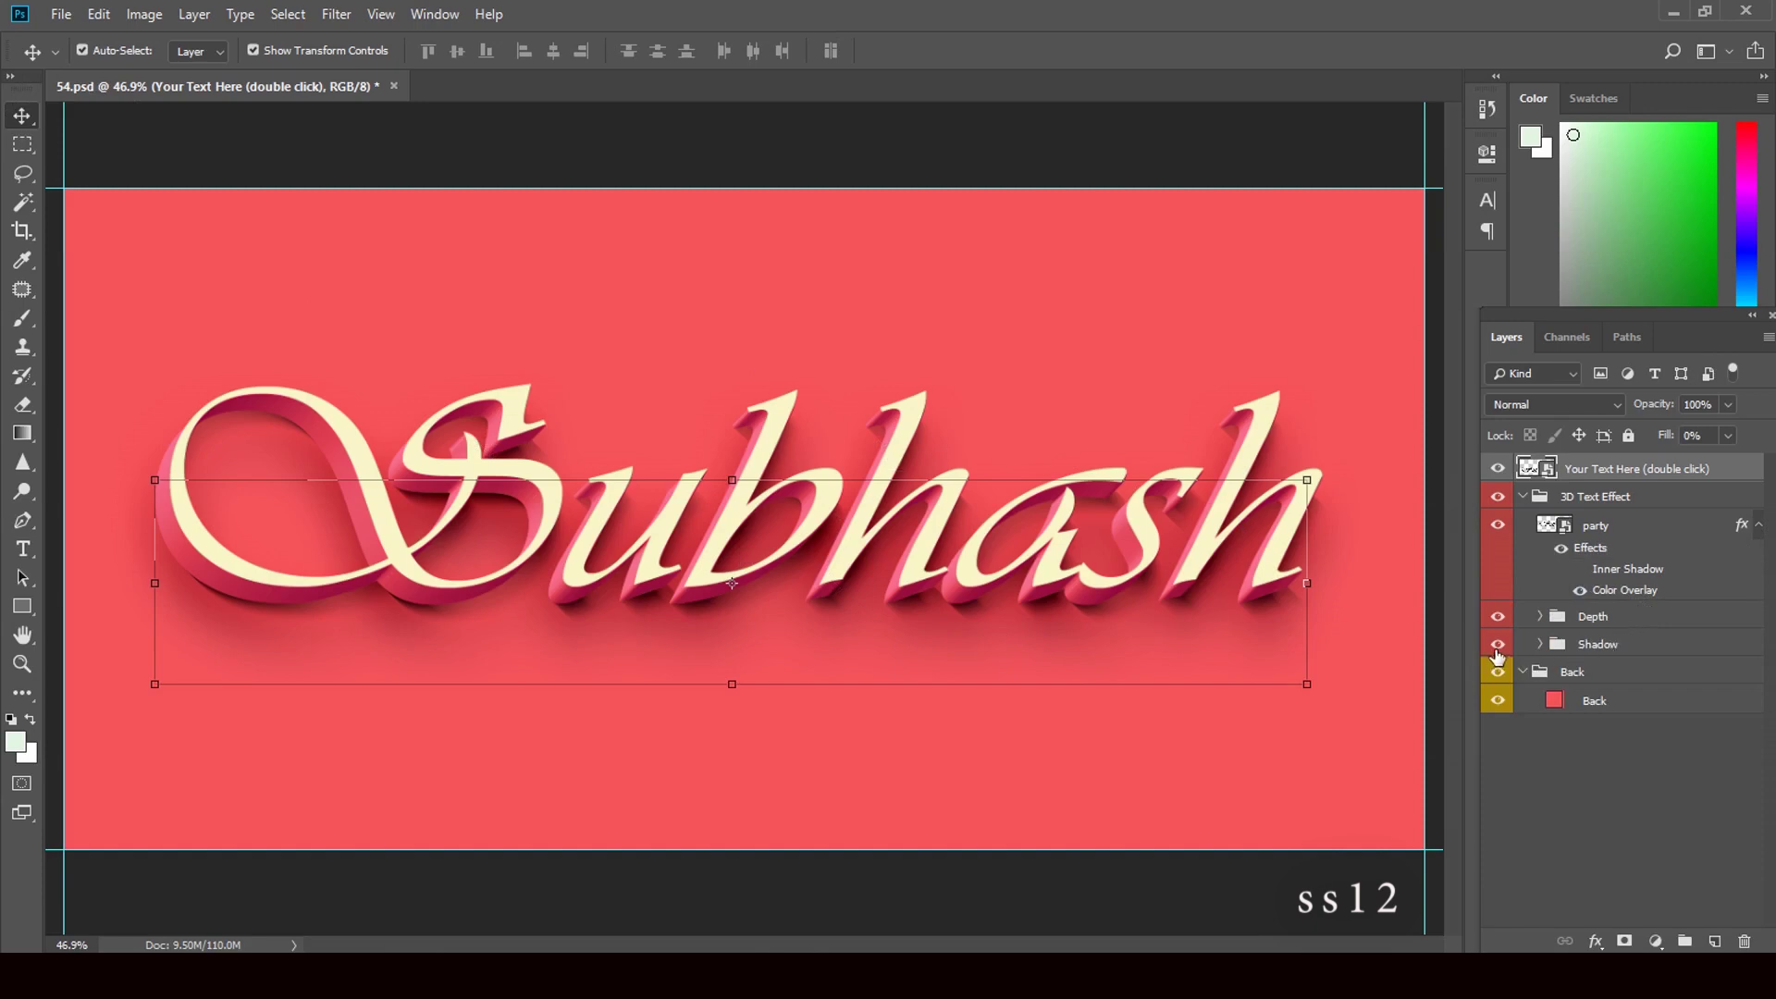
{"action": "left_click", "coordinate": [1497, 701]}
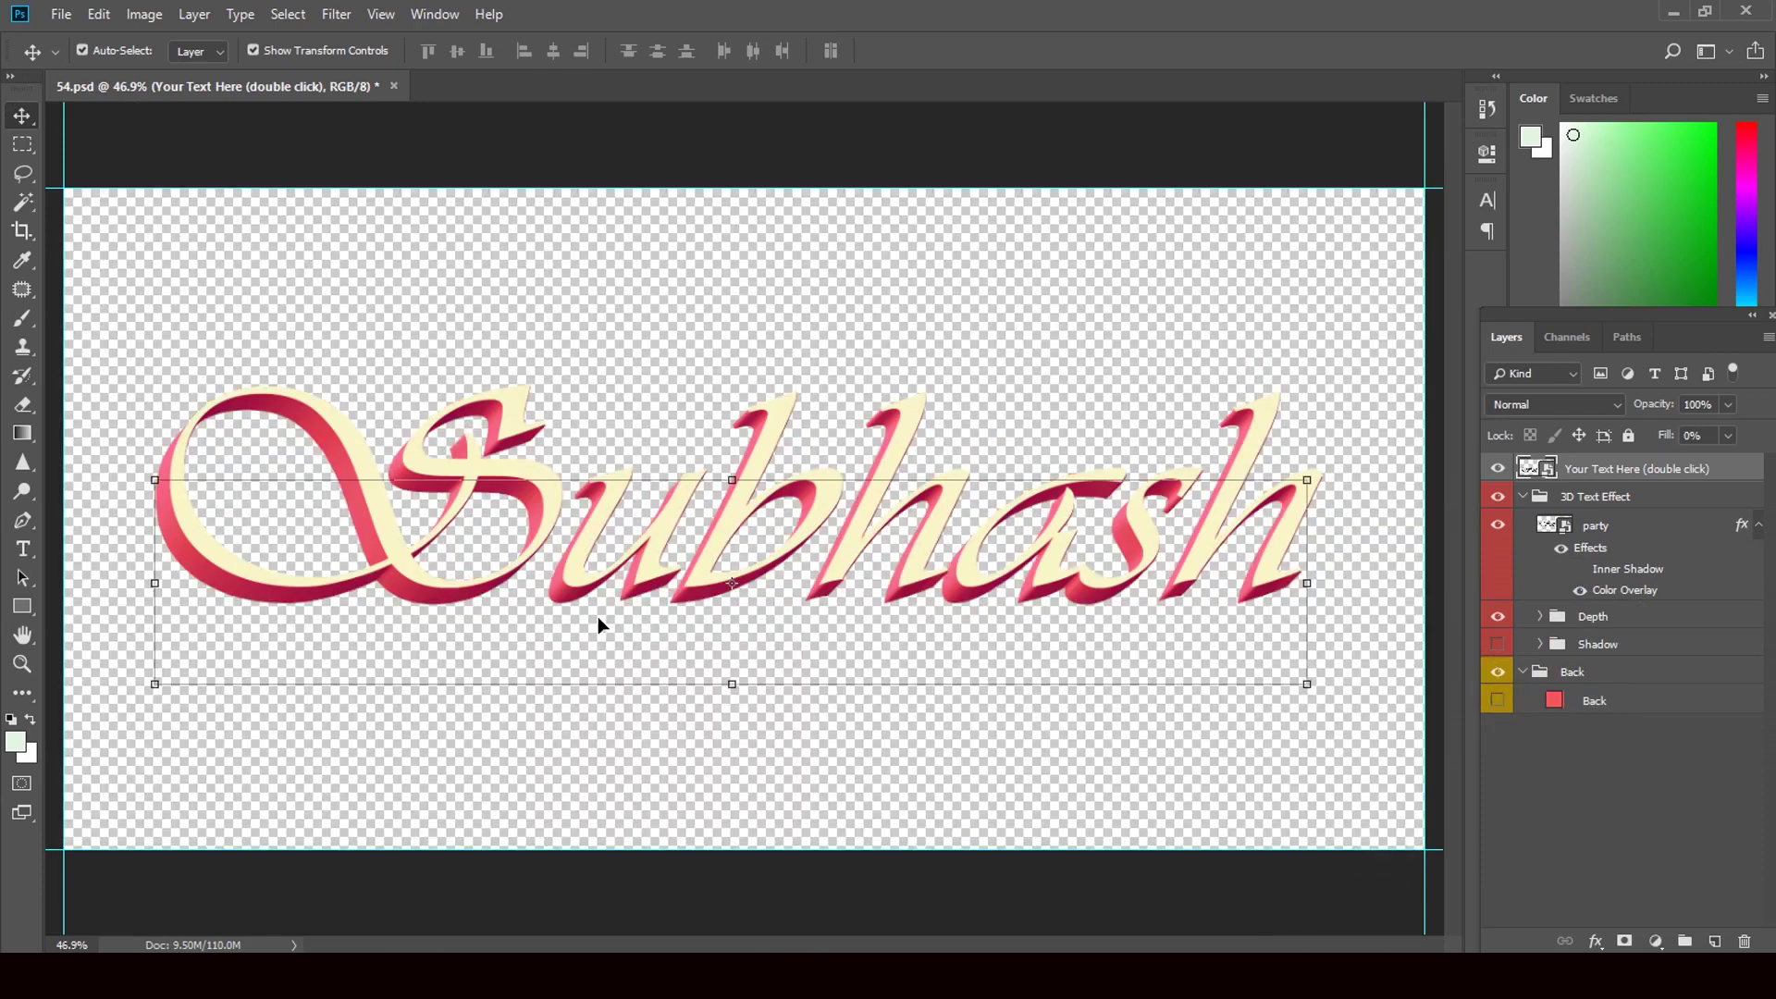
Save the artwork to the Desktop as the PNG file 54, accepting the PNG options.
{"action": "left_click", "coordinate": [61, 15]}
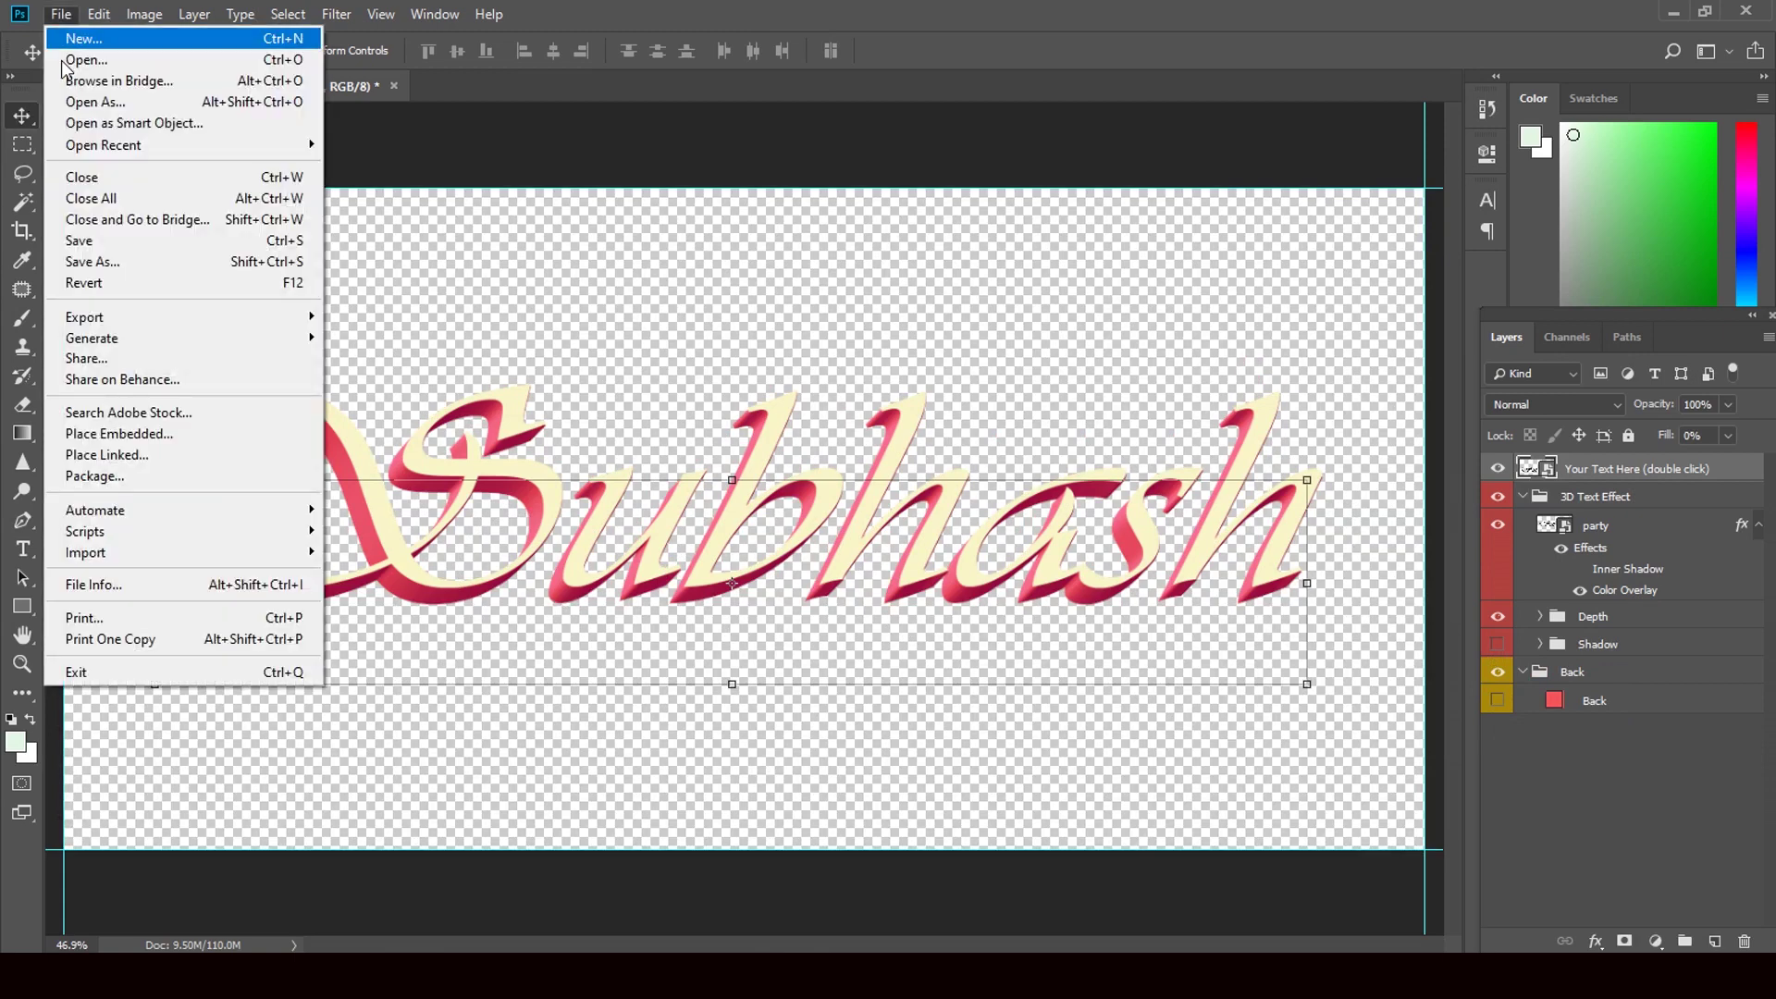
{"action": "left_click", "coordinate": [96, 262]}
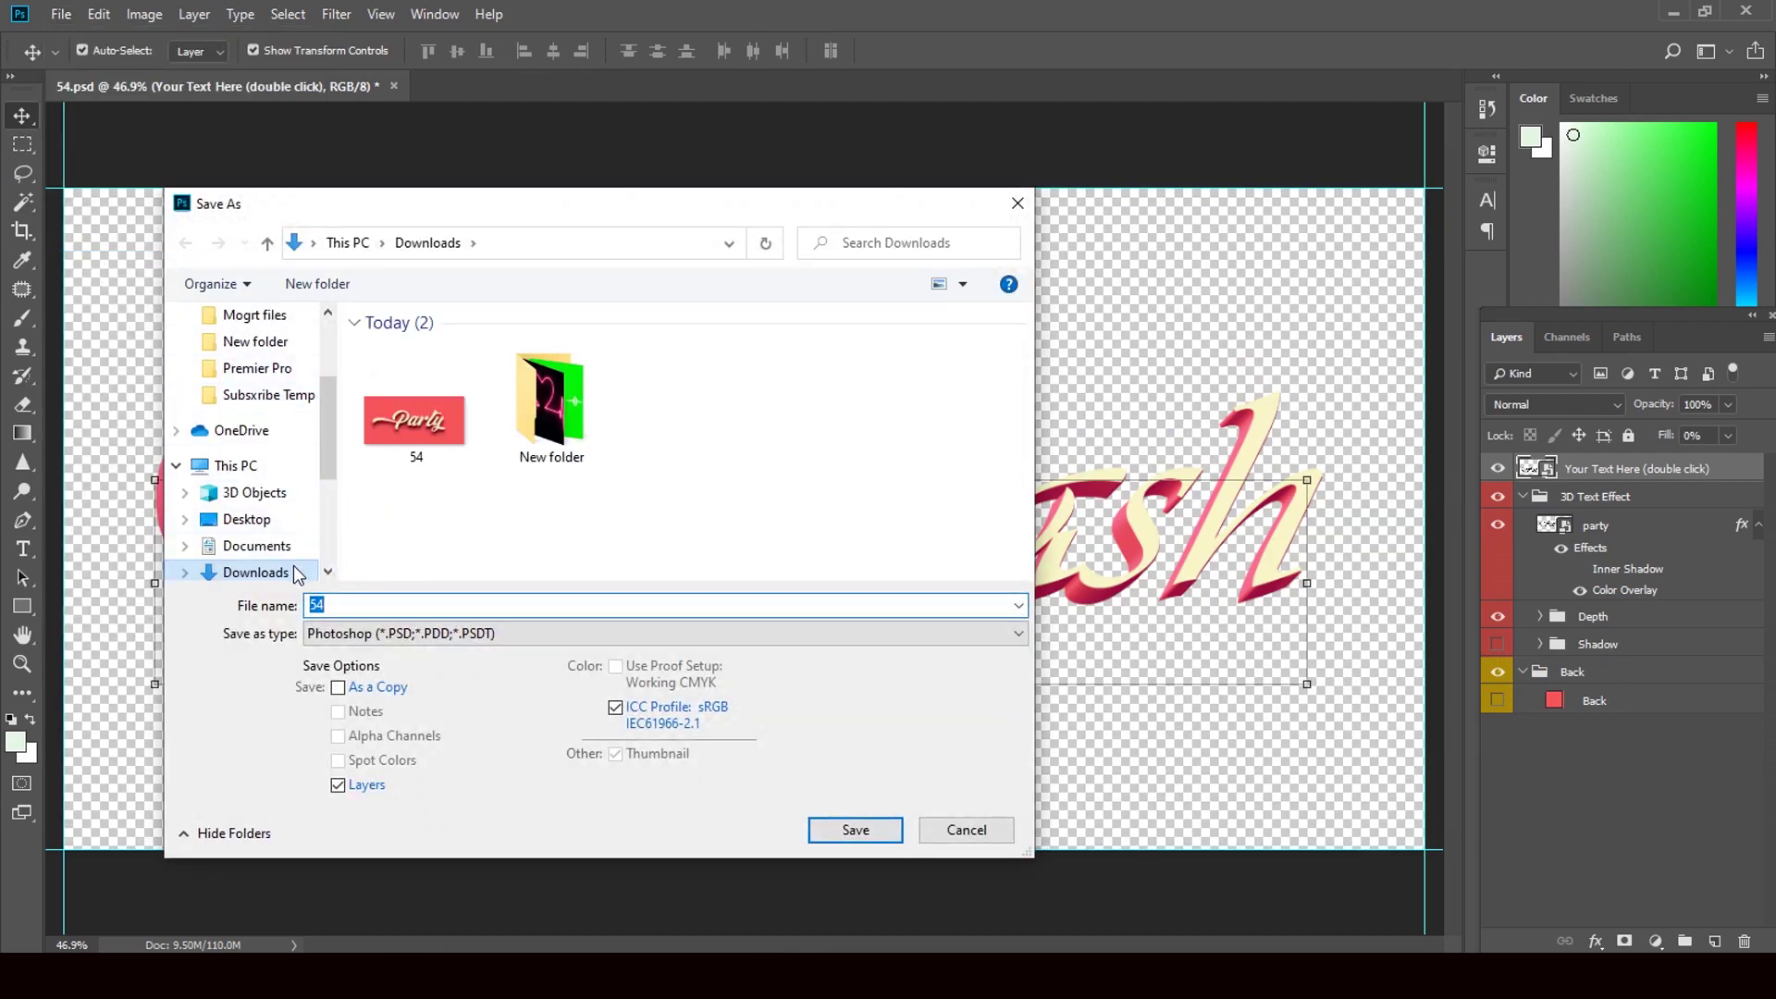
{"action": "left_click_drag", "start_coordinate": [328, 436], "coordinate": [329, 416]}
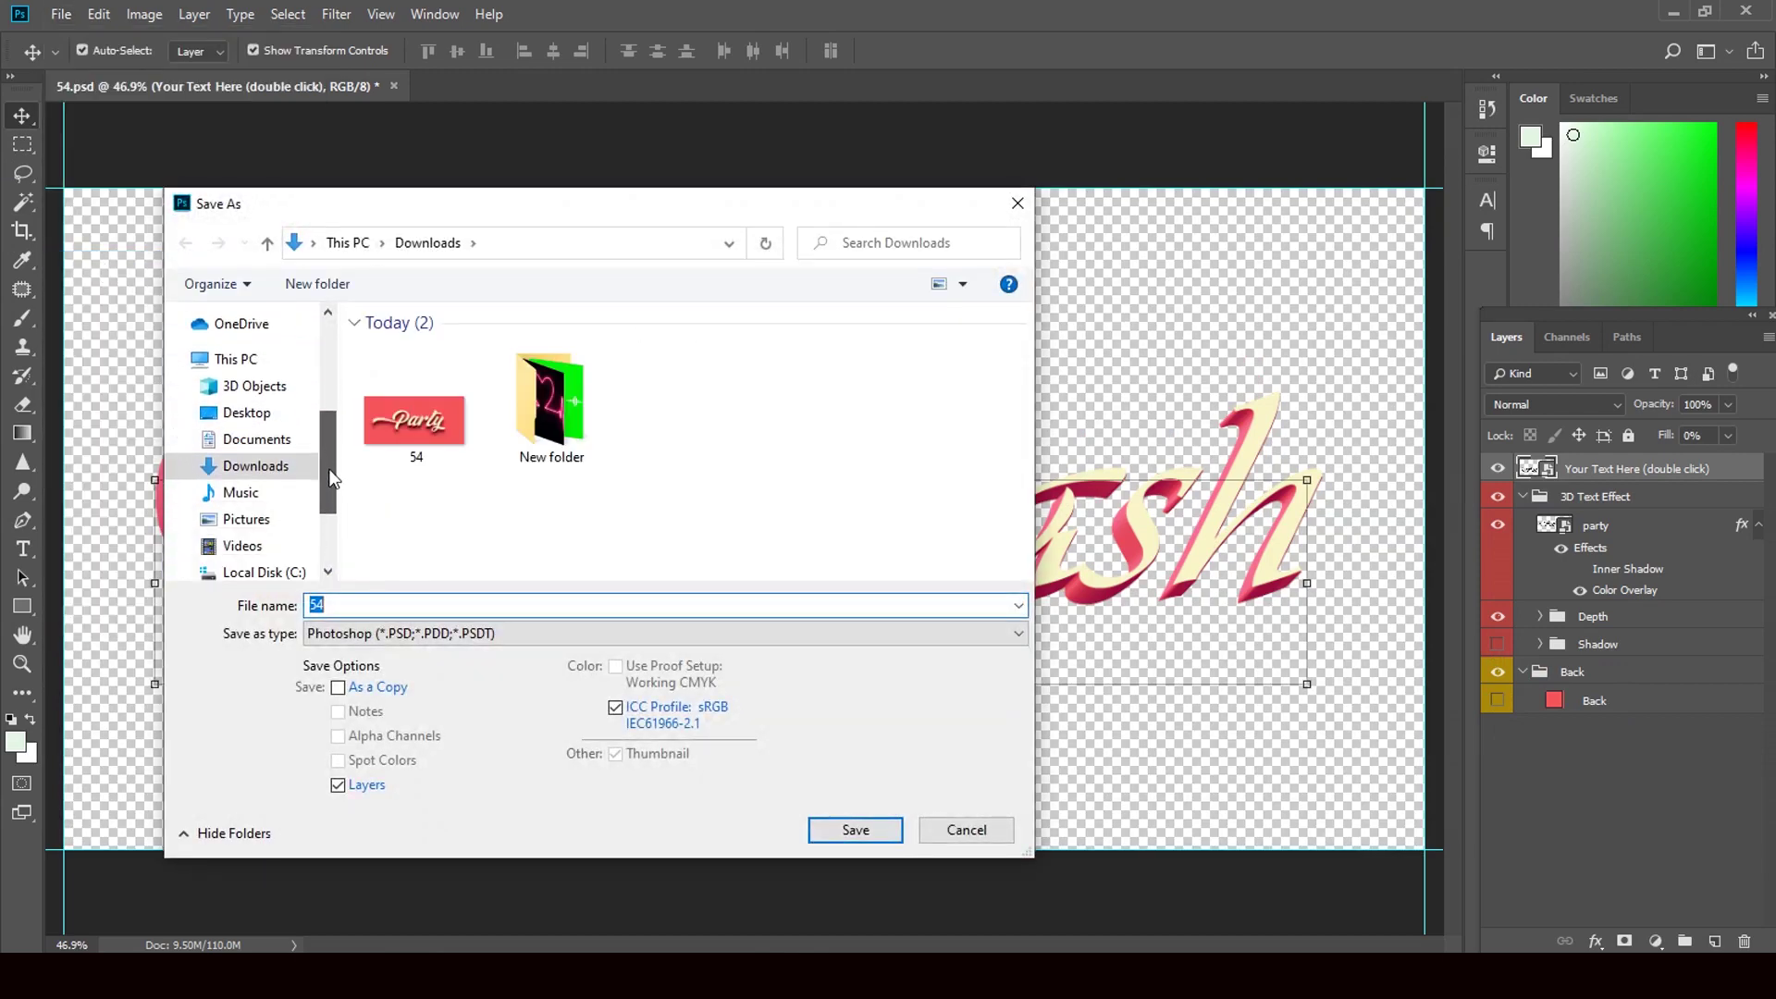
{"action": "left_click", "coordinate": [246, 413]}
{"action": "left_click", "coordinate": [481, 631]}
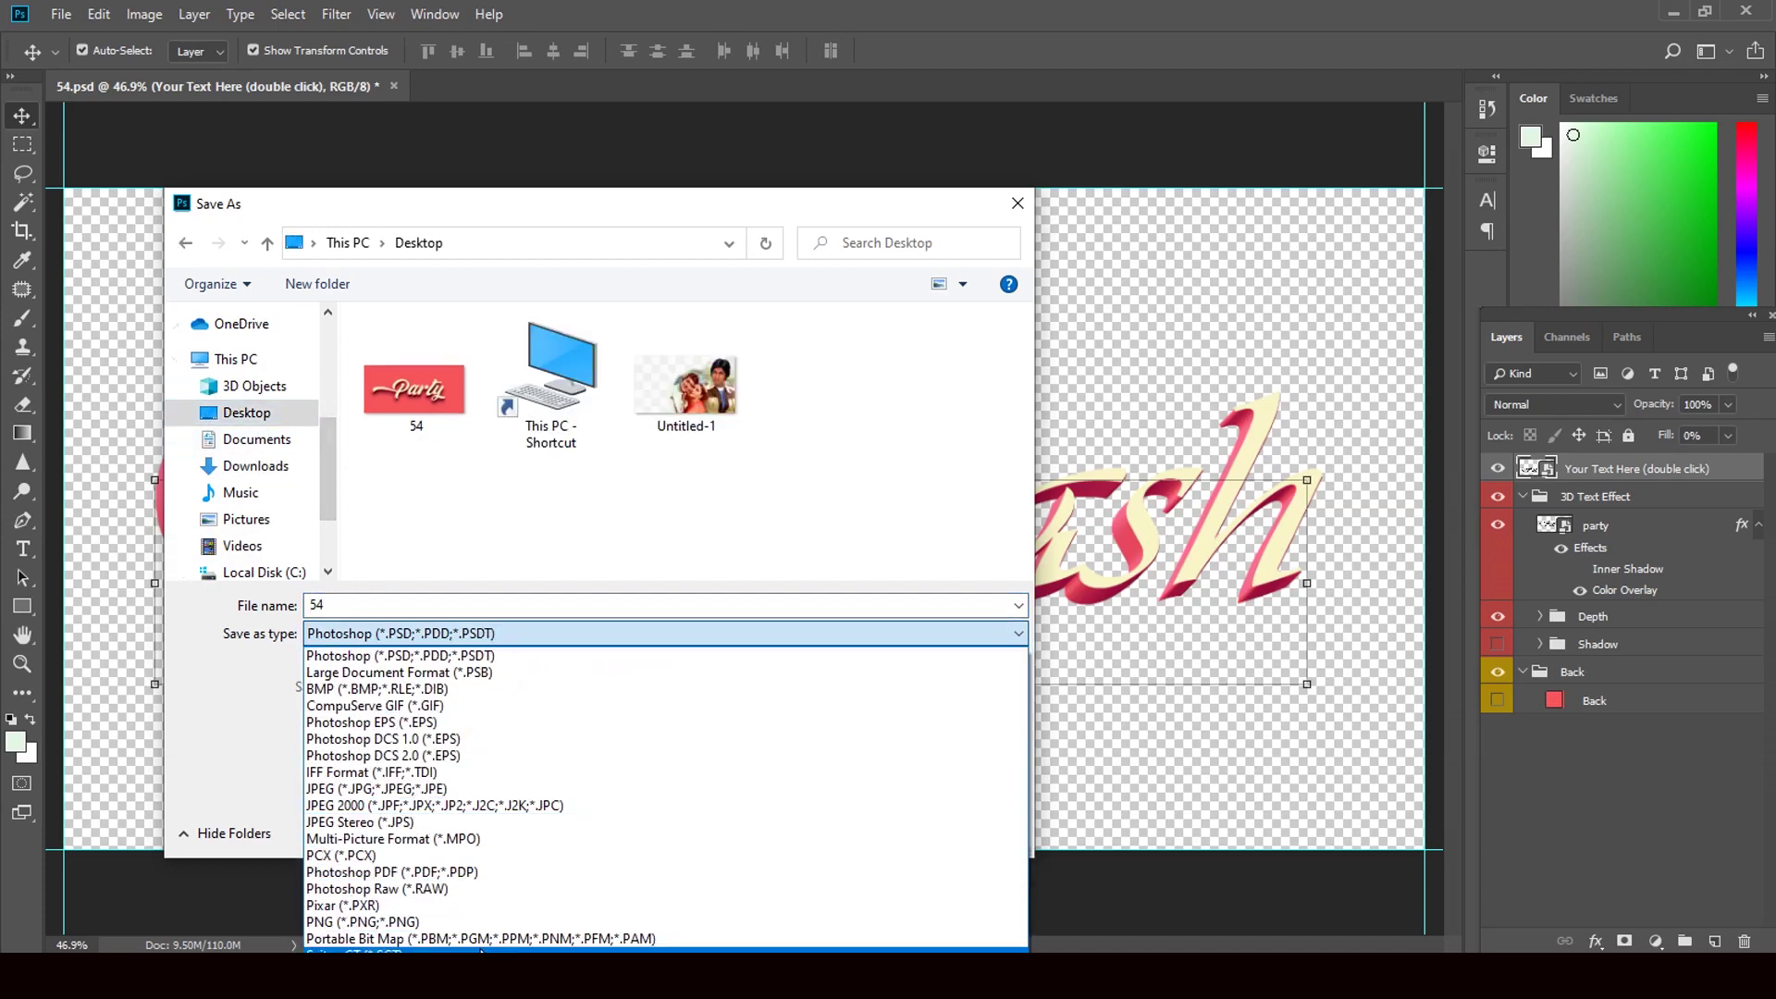
{"action": "left_click", "coordinate": [479, 921]}
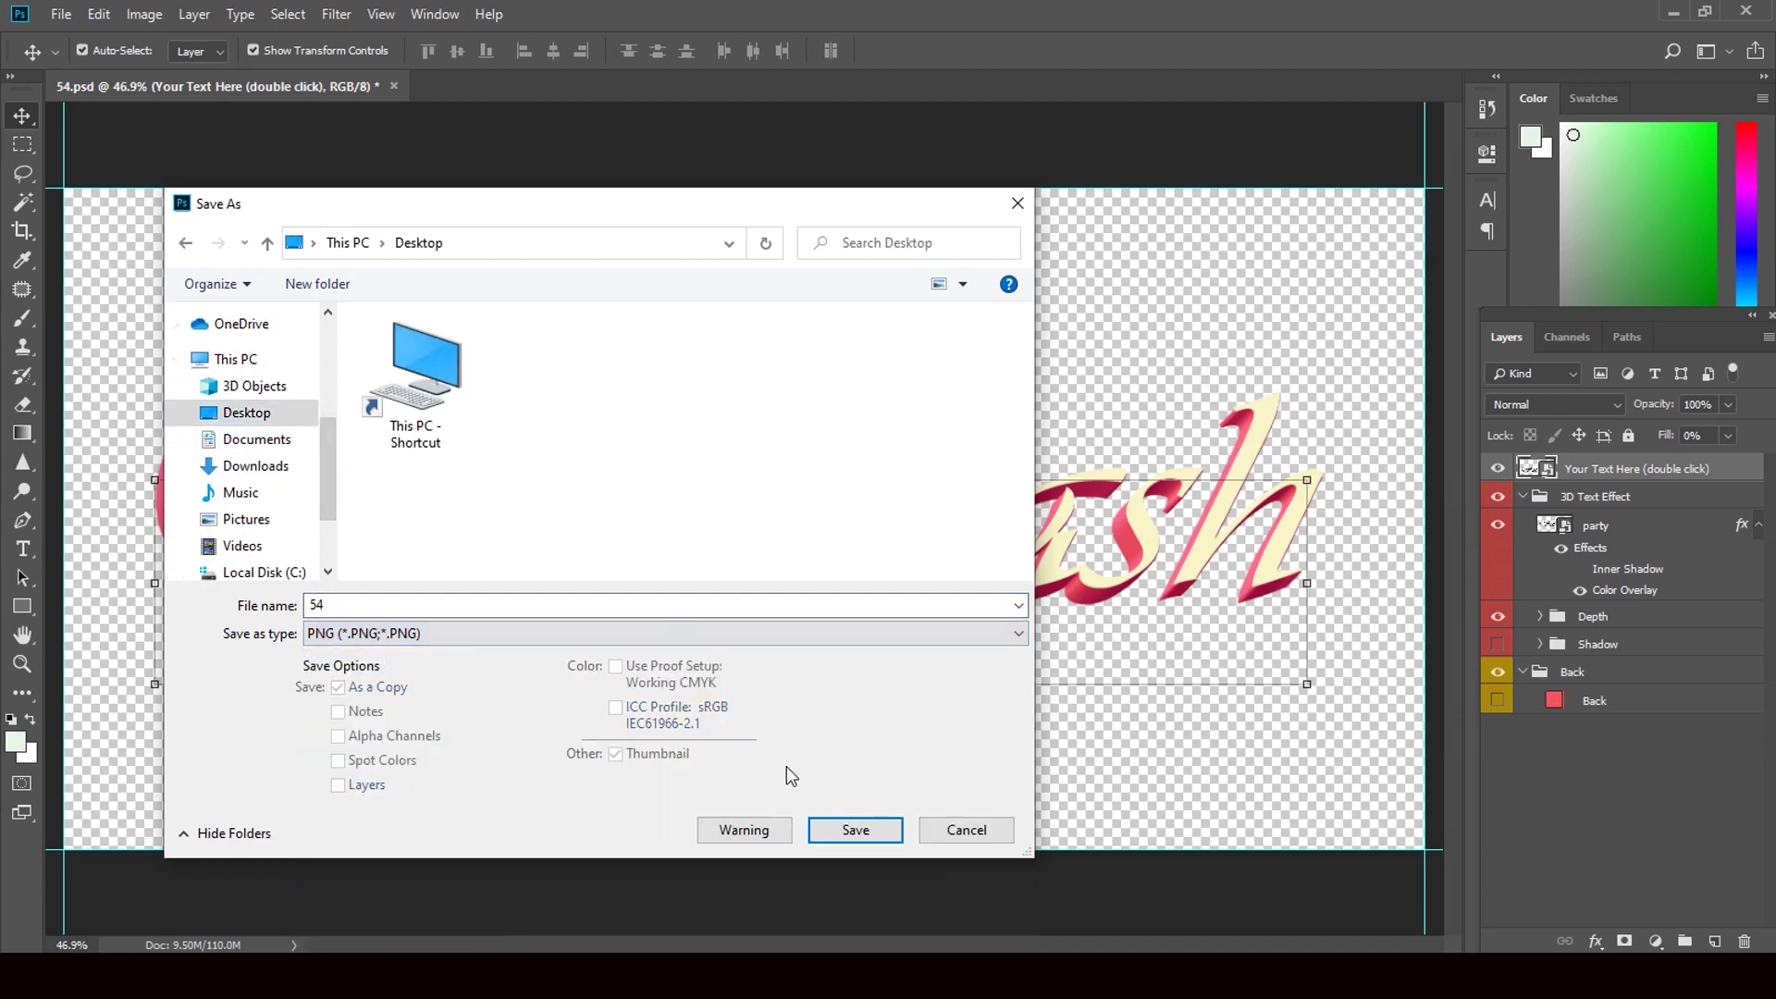
{"action": "left_click", "coordinate": [831, 831]}
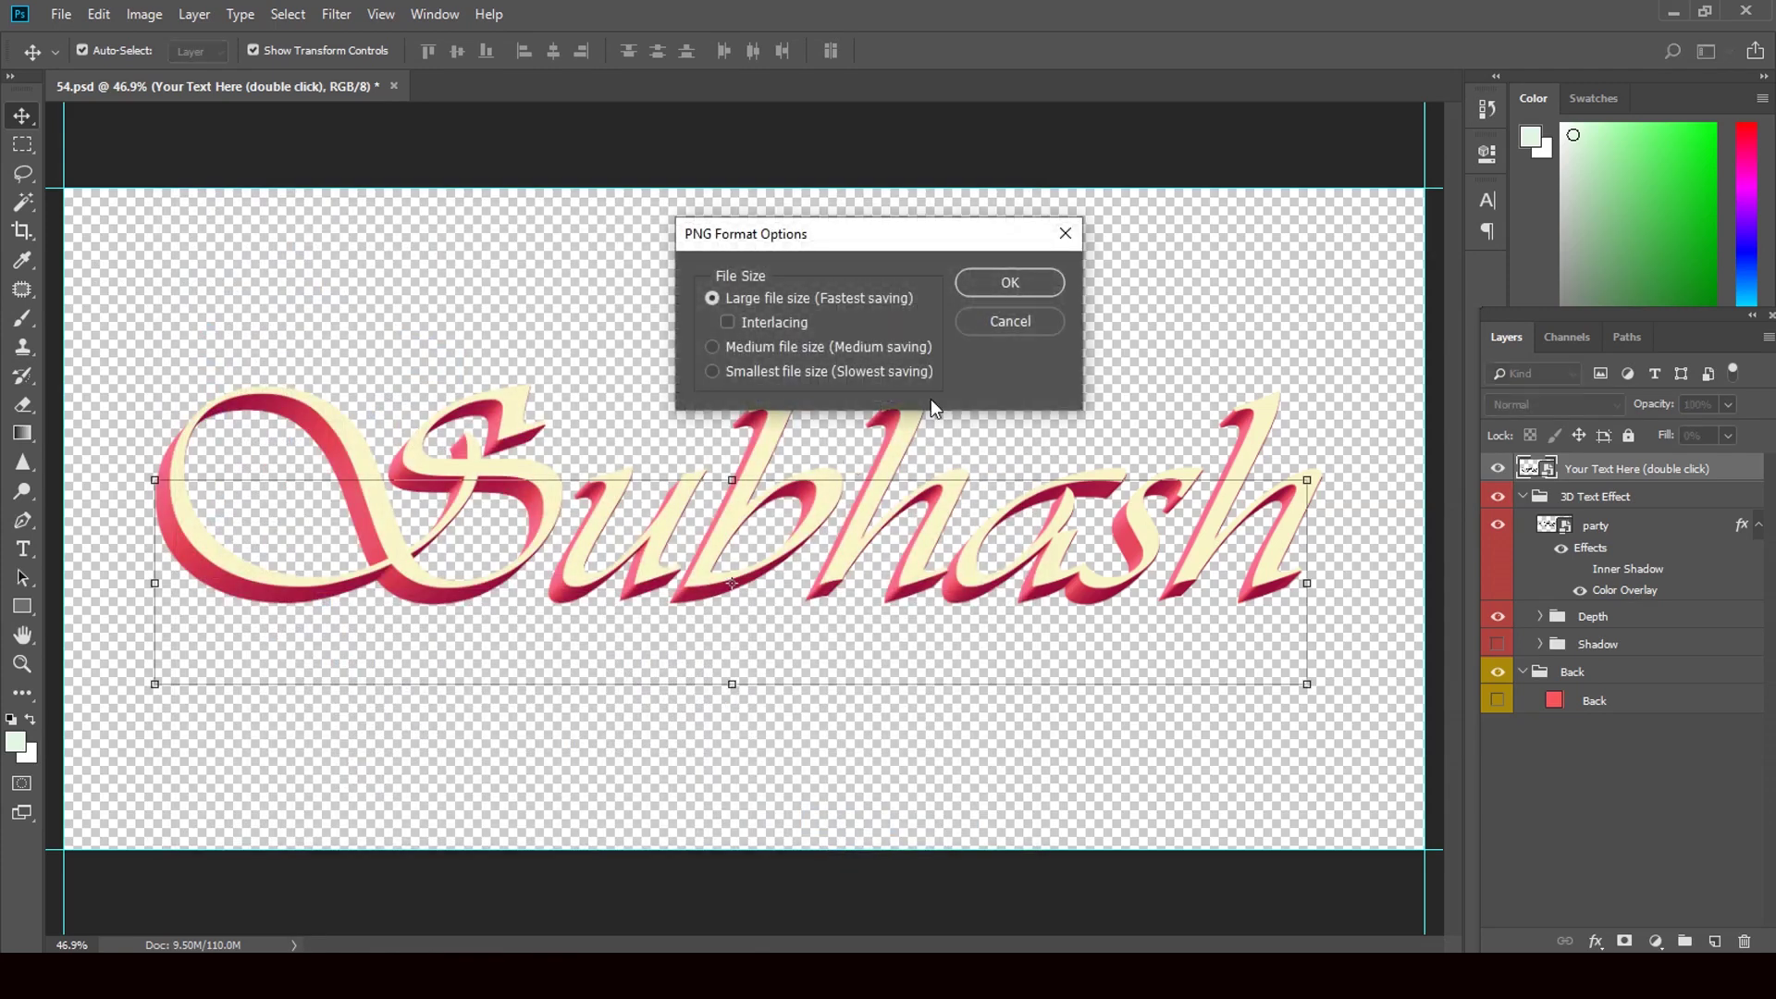
{"action": "left_click", "coordinate": [1009, 283]}
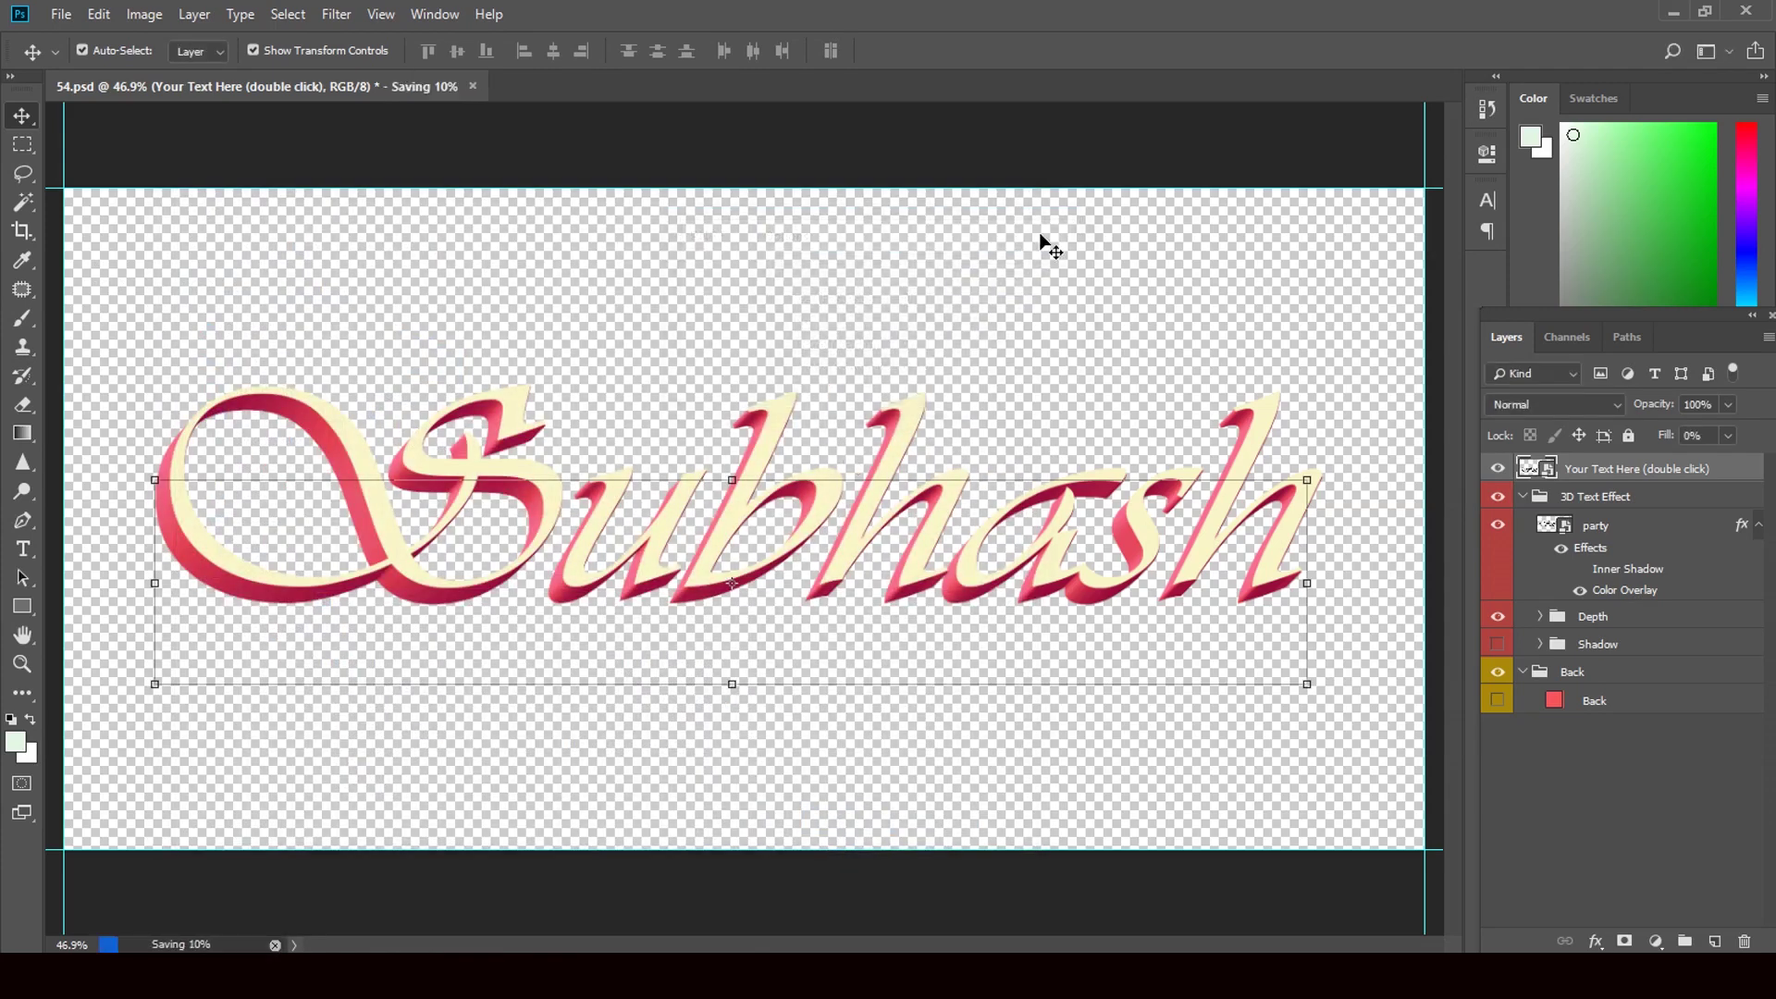
Minimize Photoshop and drag 54.png from the desktop into the CorelDRAW document.
{"action": "left_click", "coordinate": [1670, 14]}
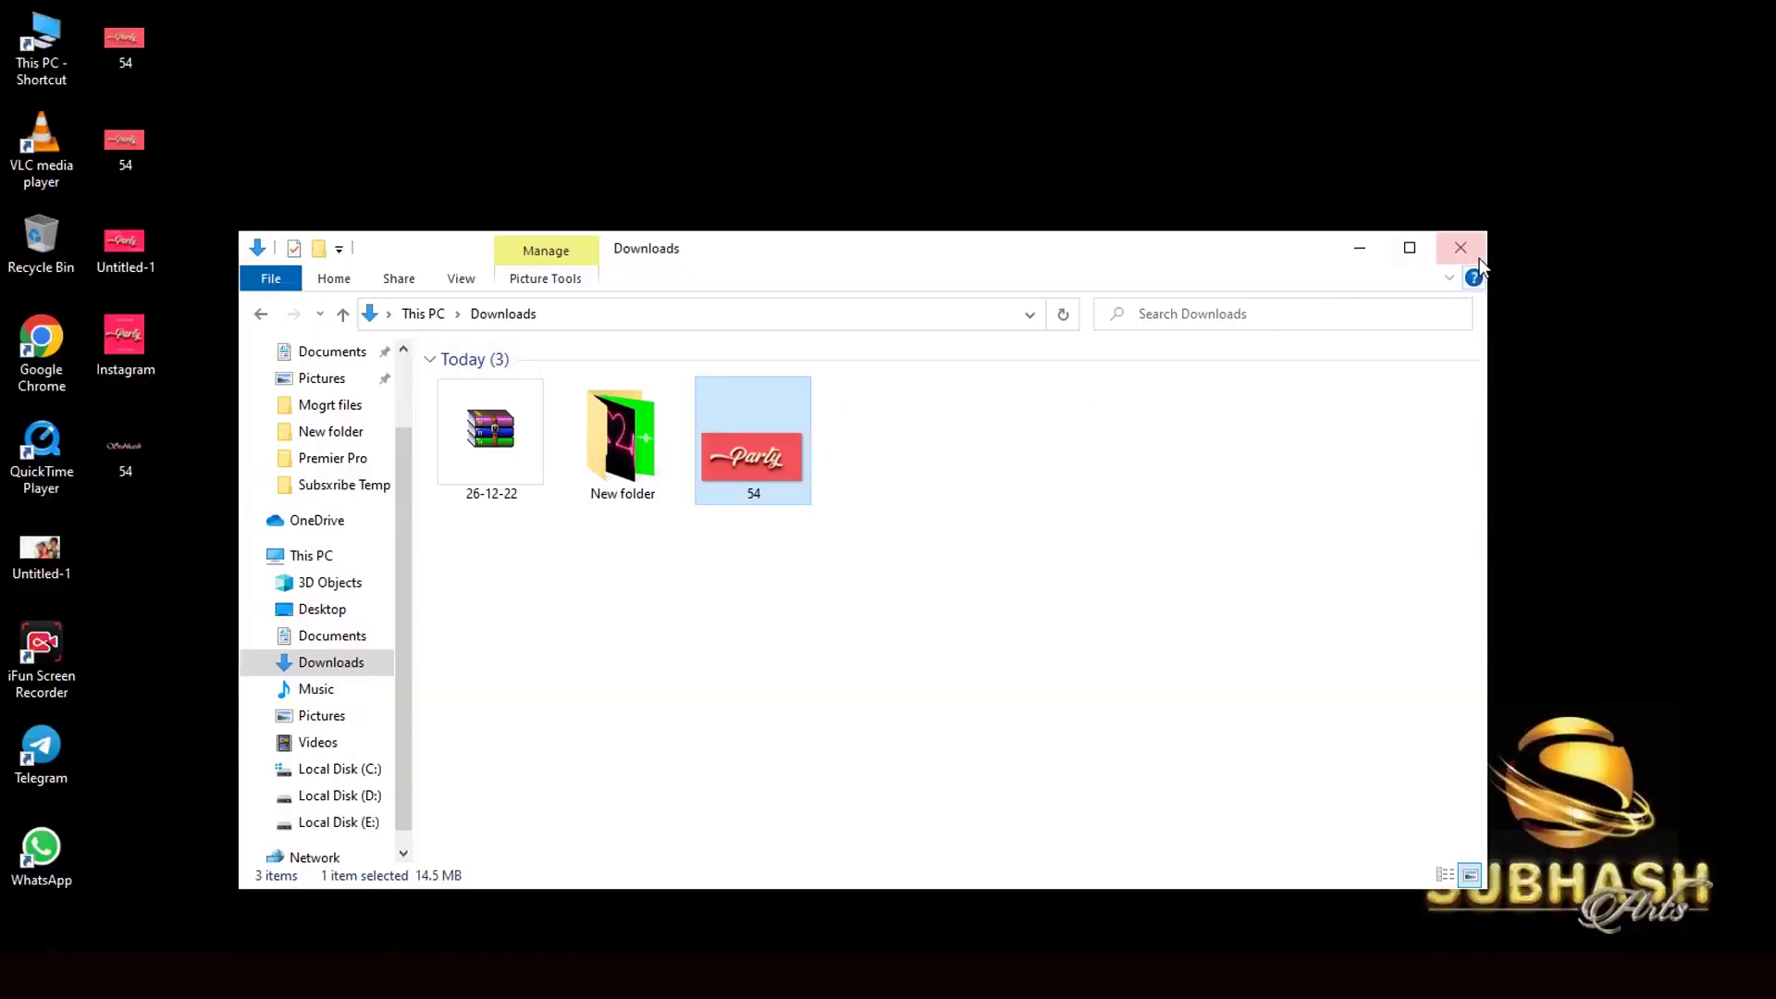
{"action": "left_click", "coordinate": [1478, 247]}
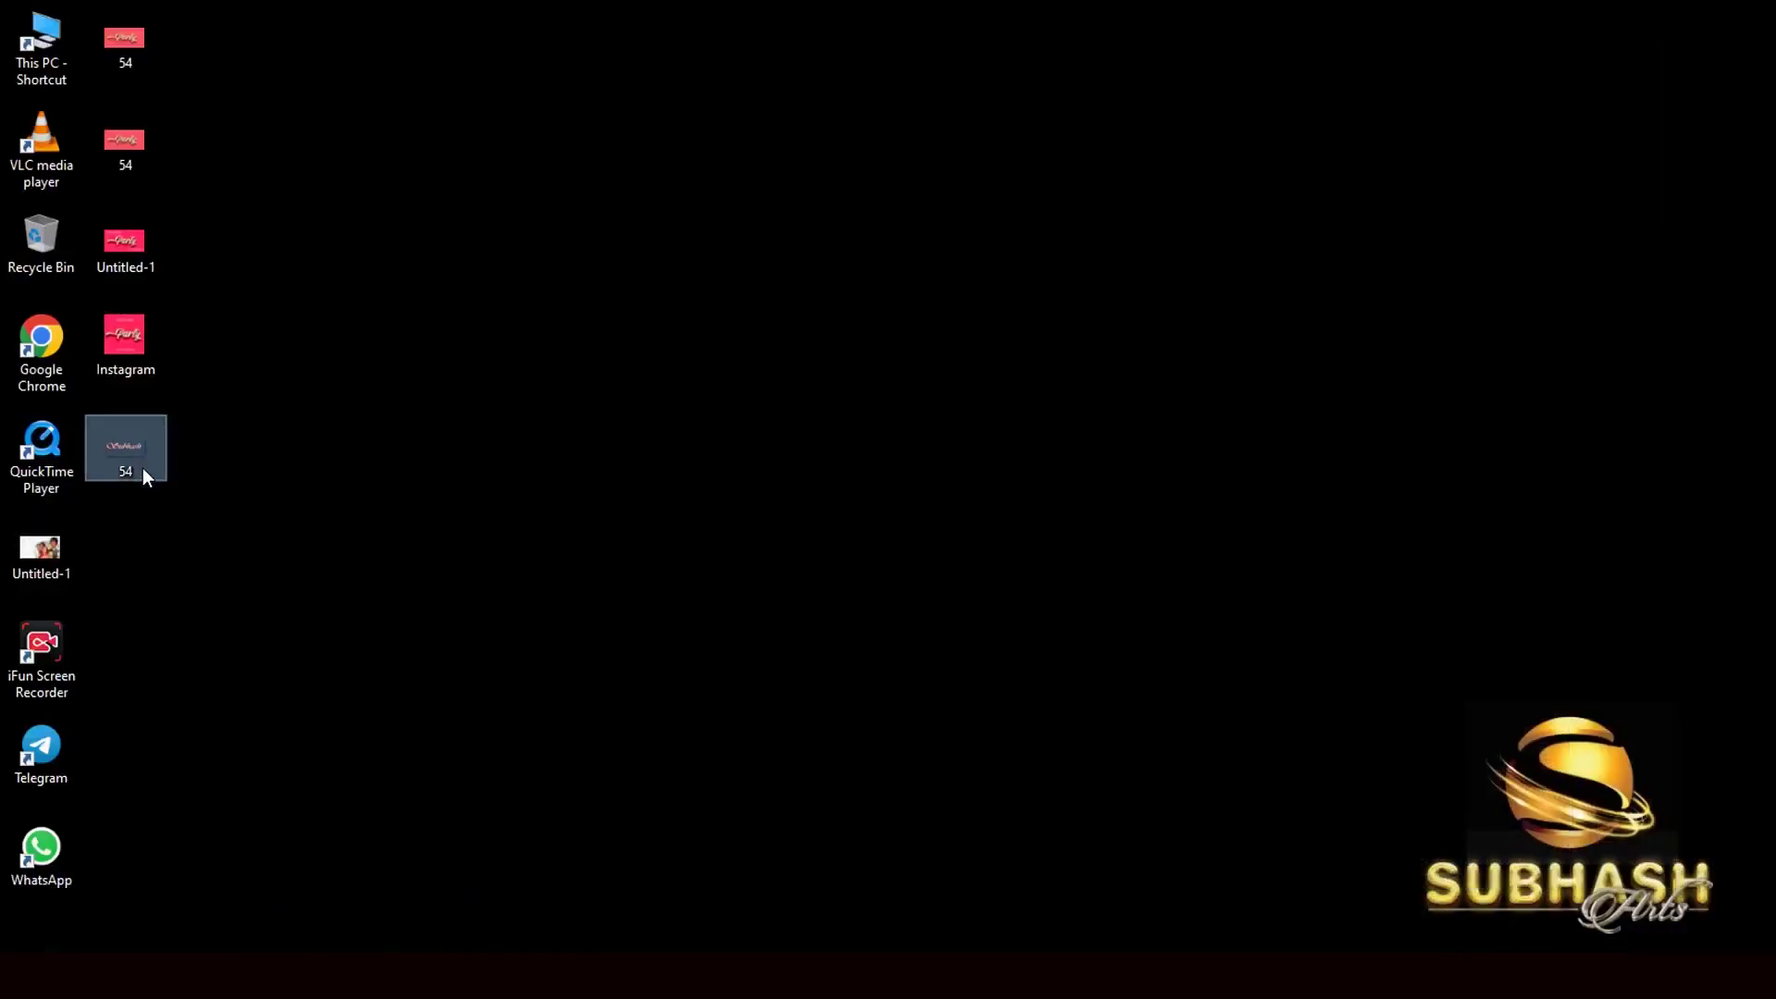
{"action": "mouse_move", "coordinate": [633, 546]}
{"action": "left_mouse_down"}
{"action": "mouse_move", "coordinate": [838, 861]}
{"action": "mouse_move", "coordinate": [785, 500]}
{"action": "left_mouse_up"}
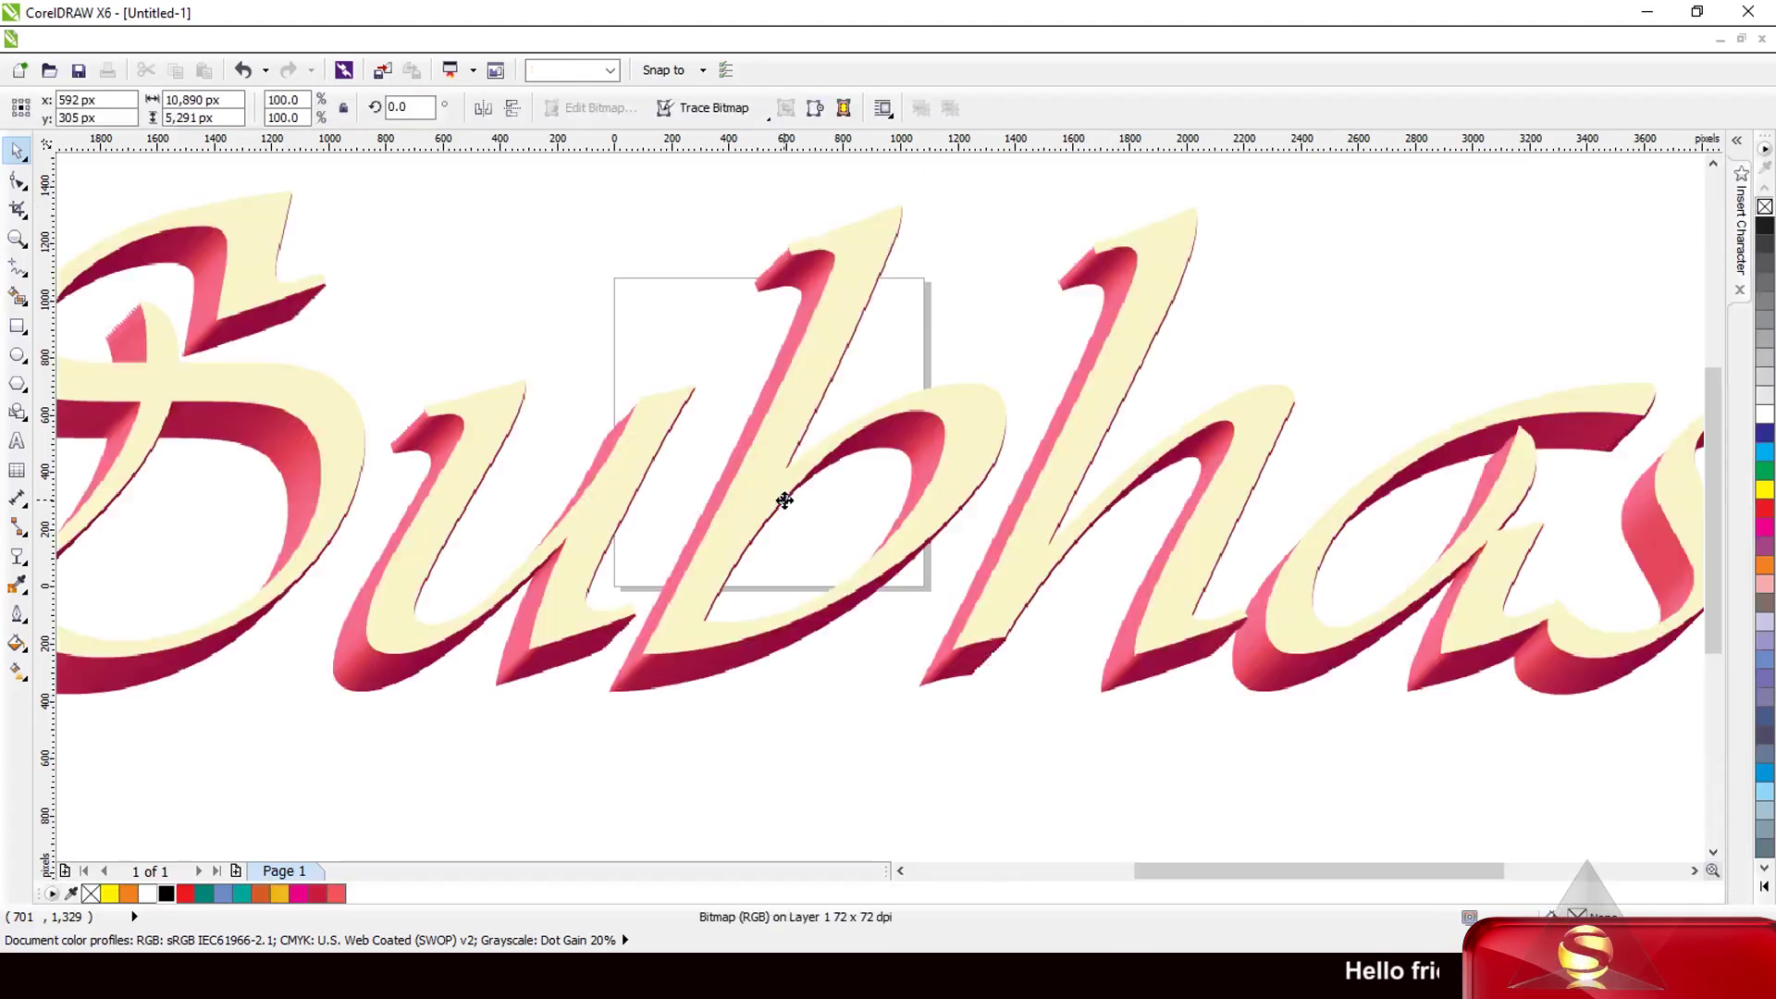
Scale the Subhash bitmap down to about 9% so it fits the 1,080 px square page.
{"action": "scroll", "coordinate": [785, 499], "scroll_direction": "down", "scroll_amount": 4}
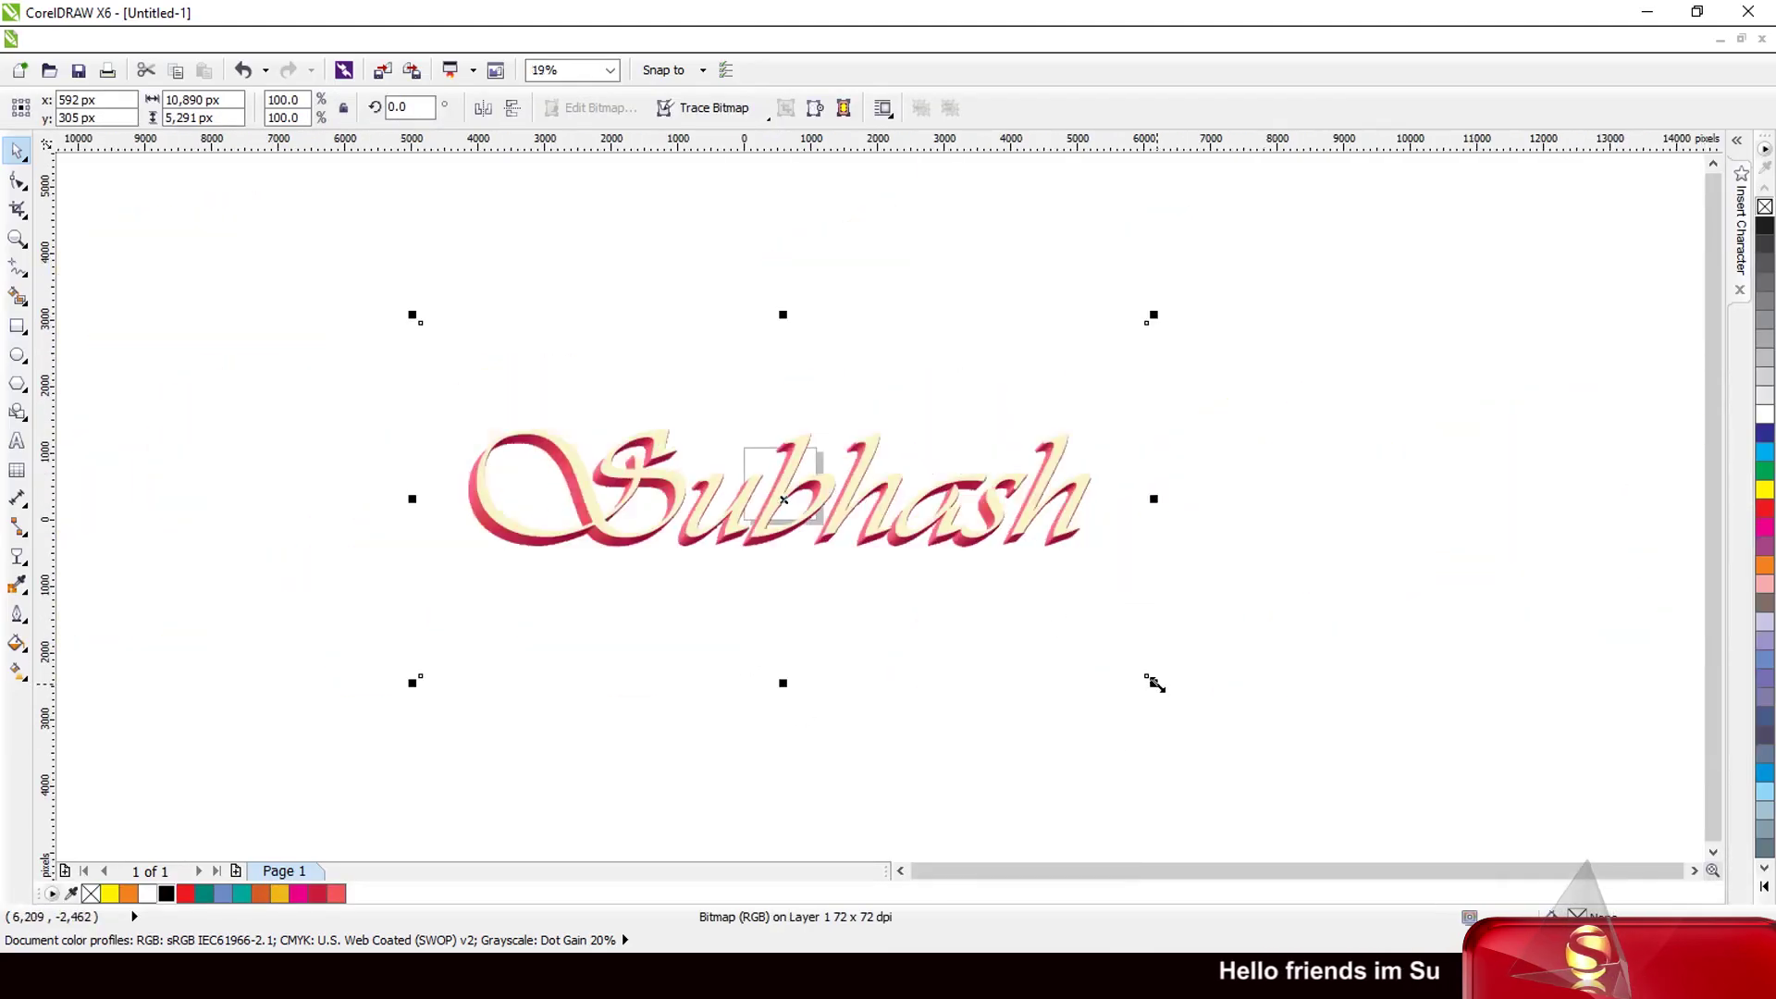
{"action": "left_click_drag", "start_coordinate": [1156, 682], "coordinate": [762, 473]}
{"action": "scroll", "coordinate": [787, 489], "scroll_direction": "up", "scroll_amount": 5}
{"action": "scroll", "coordinate": [787, 489], "scroll_direction": "up", "scroll_amount": 2}
{"action": "scroll", "coordinate": [761, 481], "scroll_direction": "down", "scroll_amount": 2}
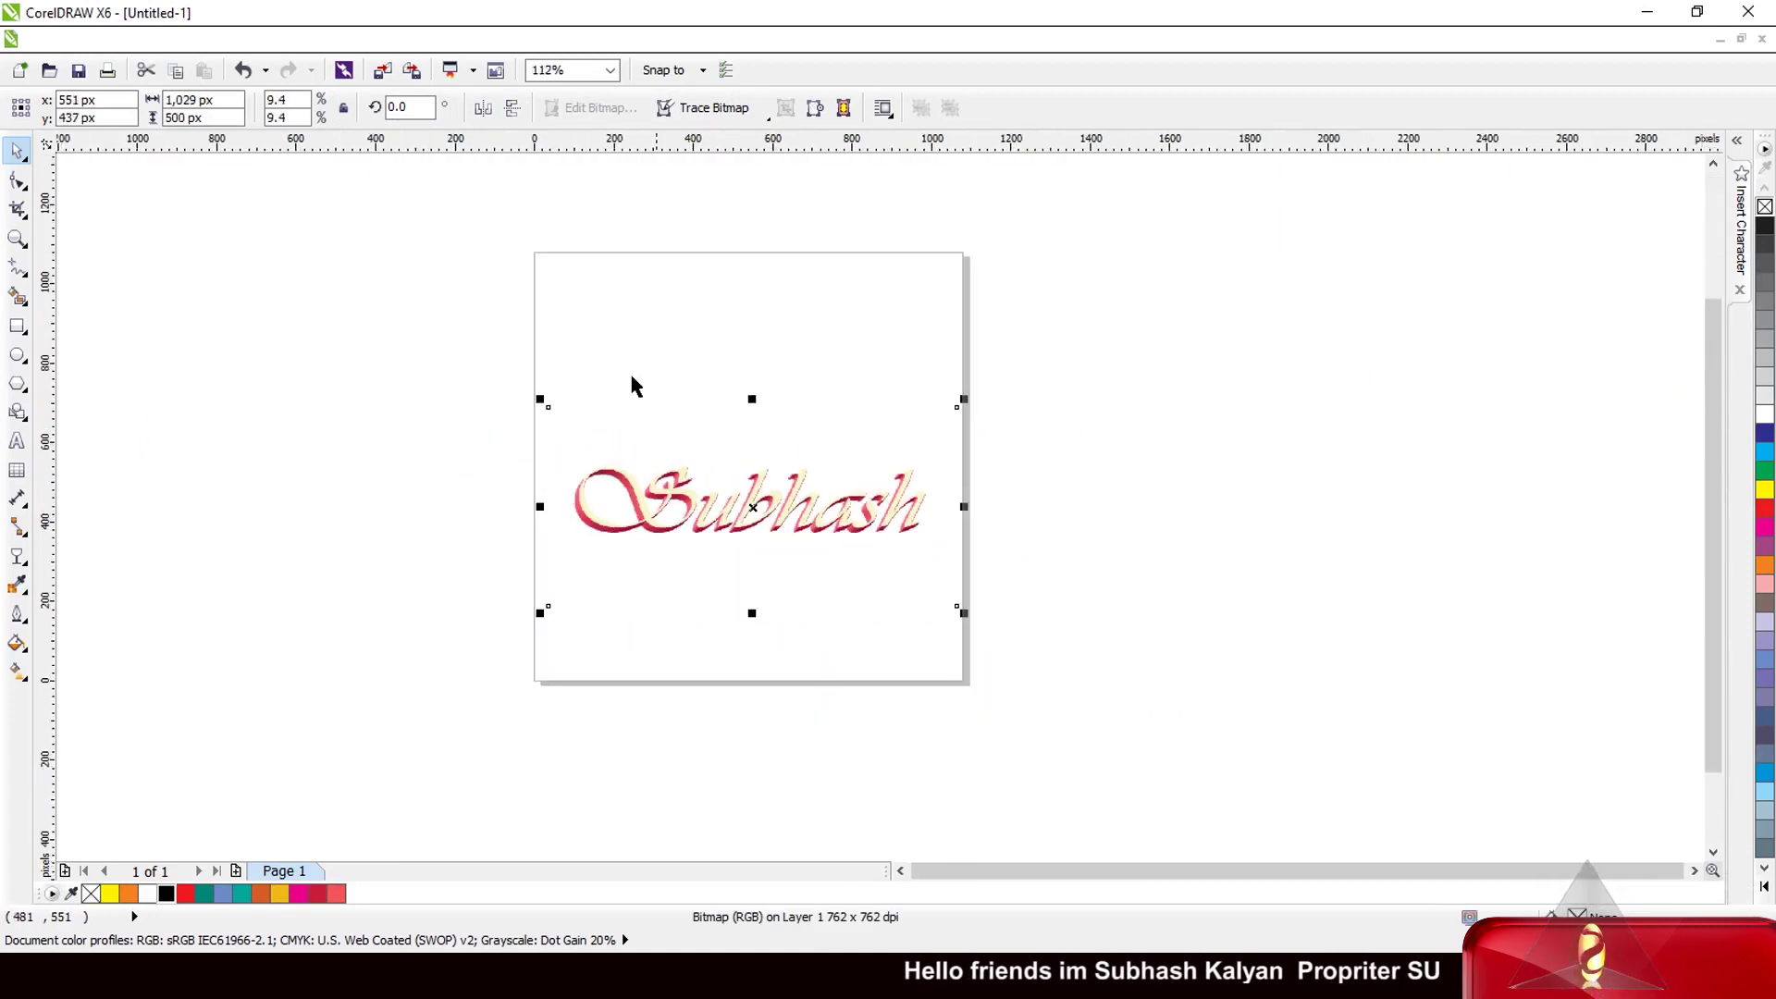
{"action": "left_click", "coordinate": [396, 278]}
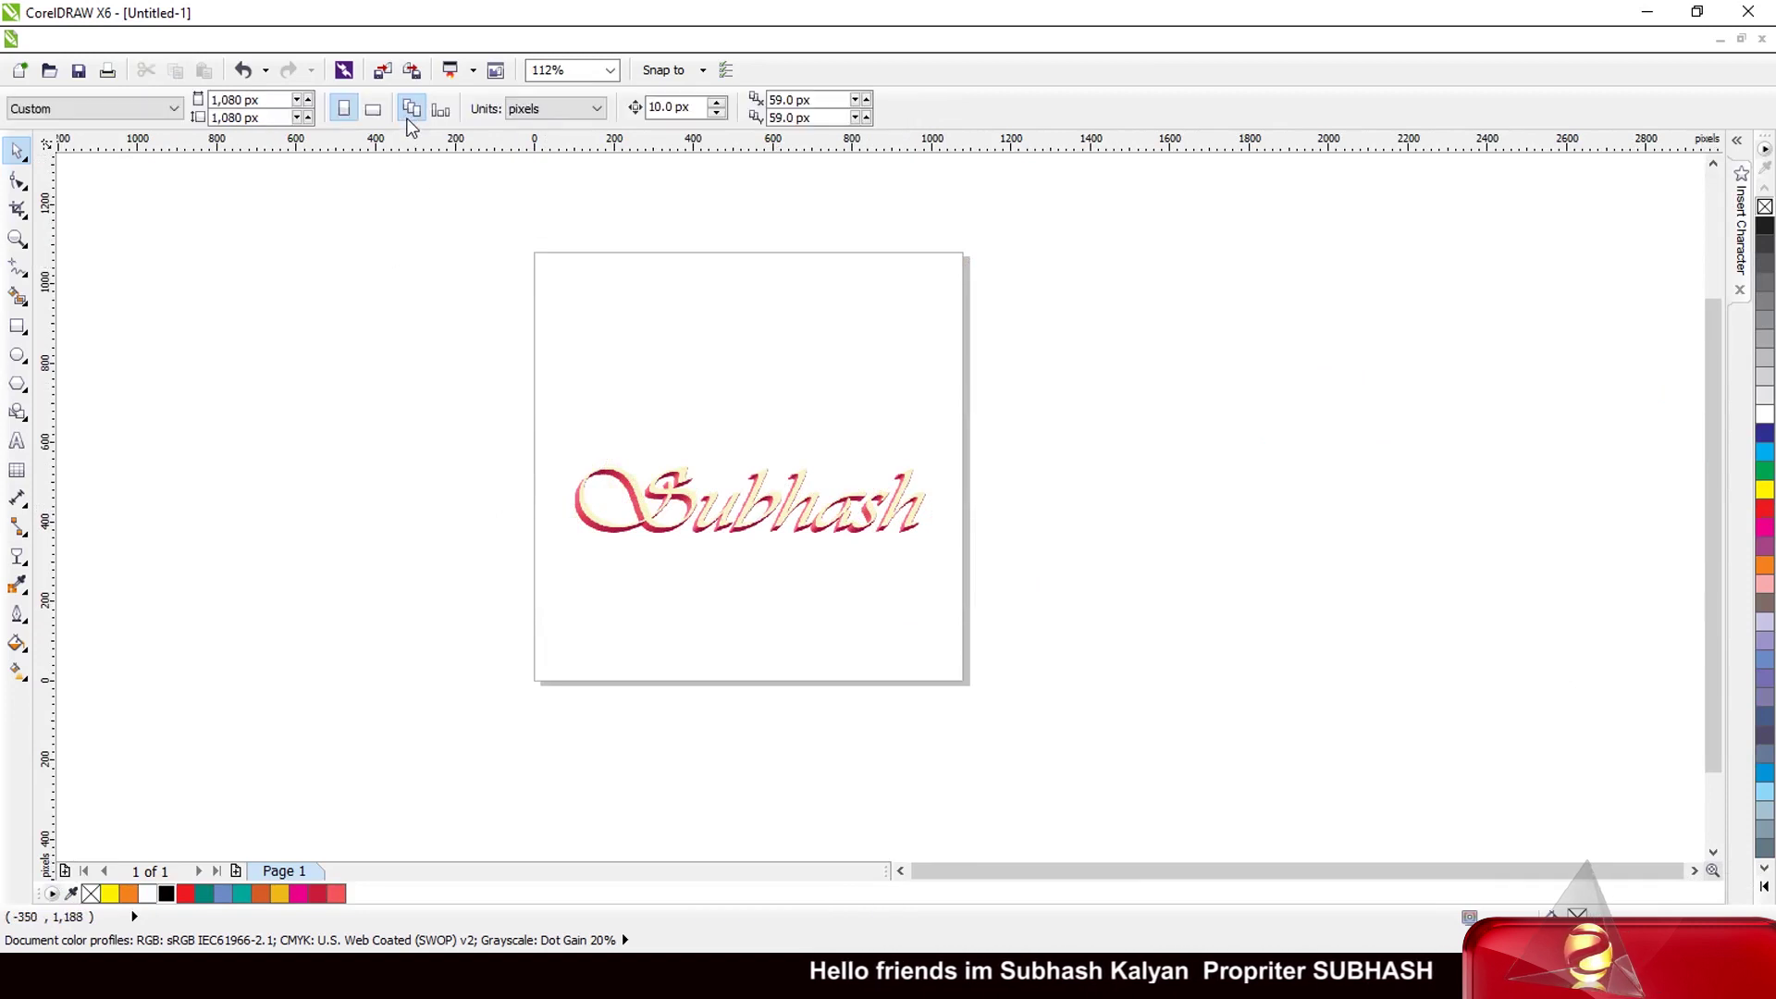
{"action": "left_click", "coordinate": [766, 523]}
{"action": "scroll", "coordinate": [764, 479], "scroll_direction": "up", "scroll_amount": 2}
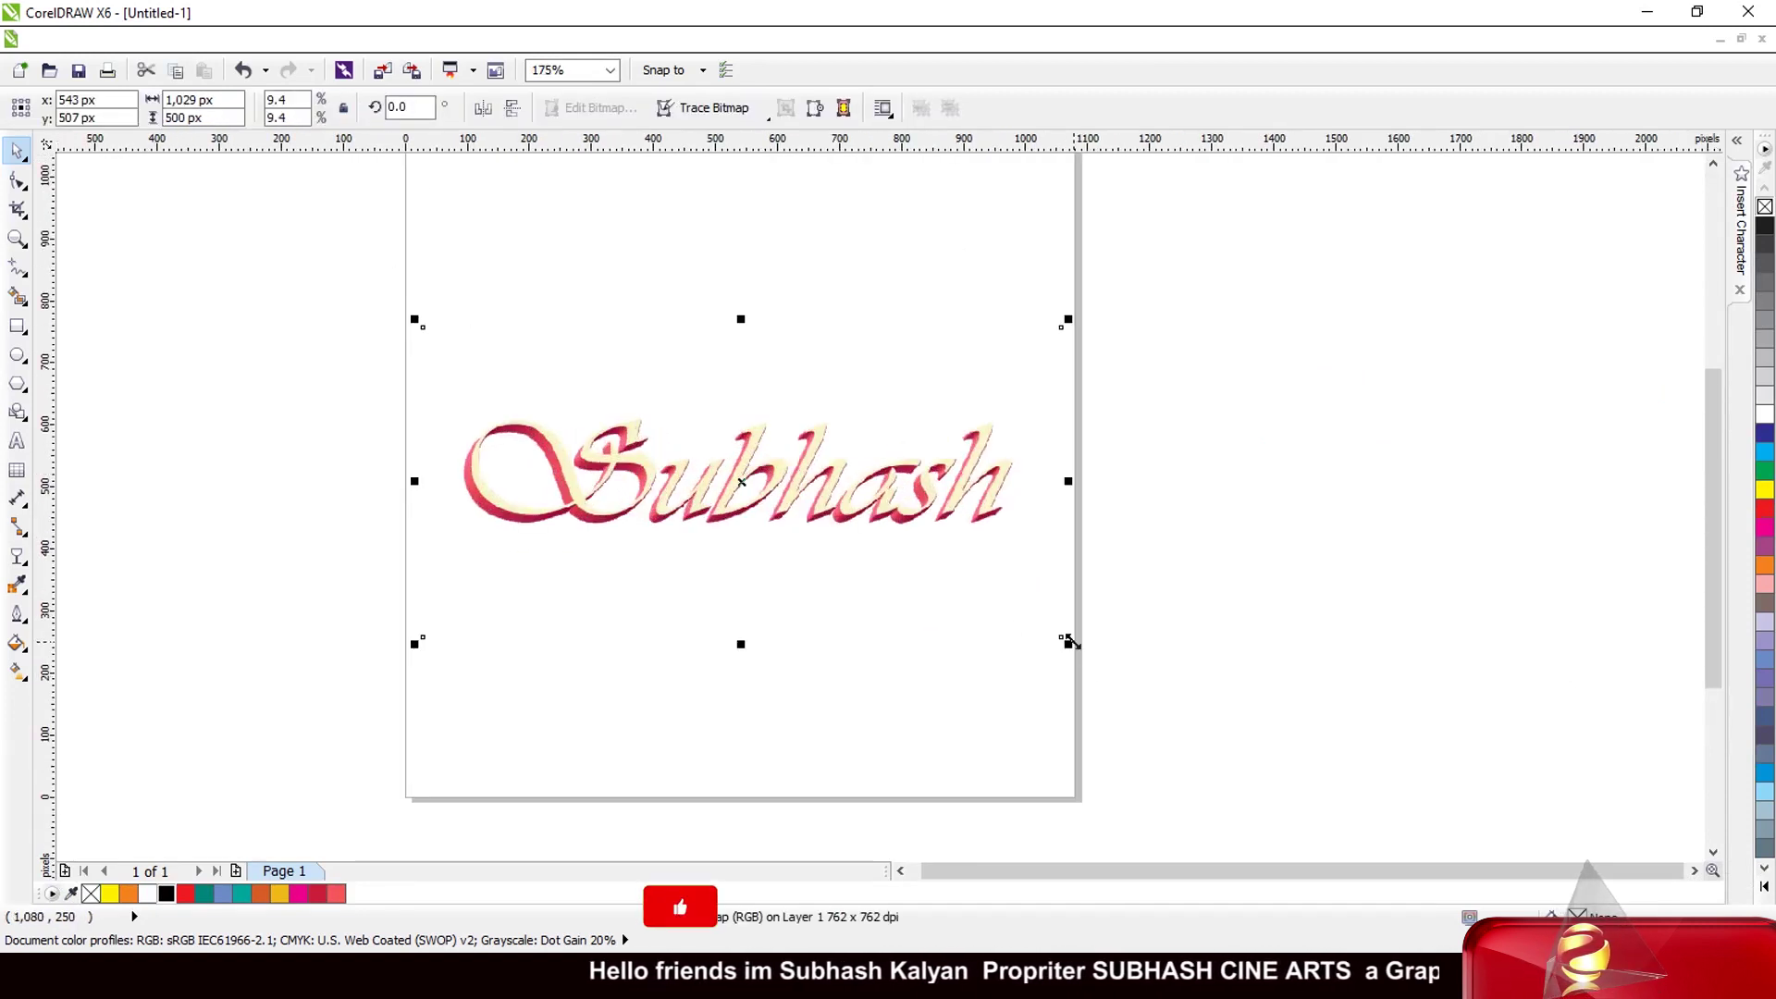
{"action": "left_click_drag", "start_coordinate": [1068, 640], "coordinate": [1040, 623]}
{"action": "left_click", "coordinate": [196, 448]}
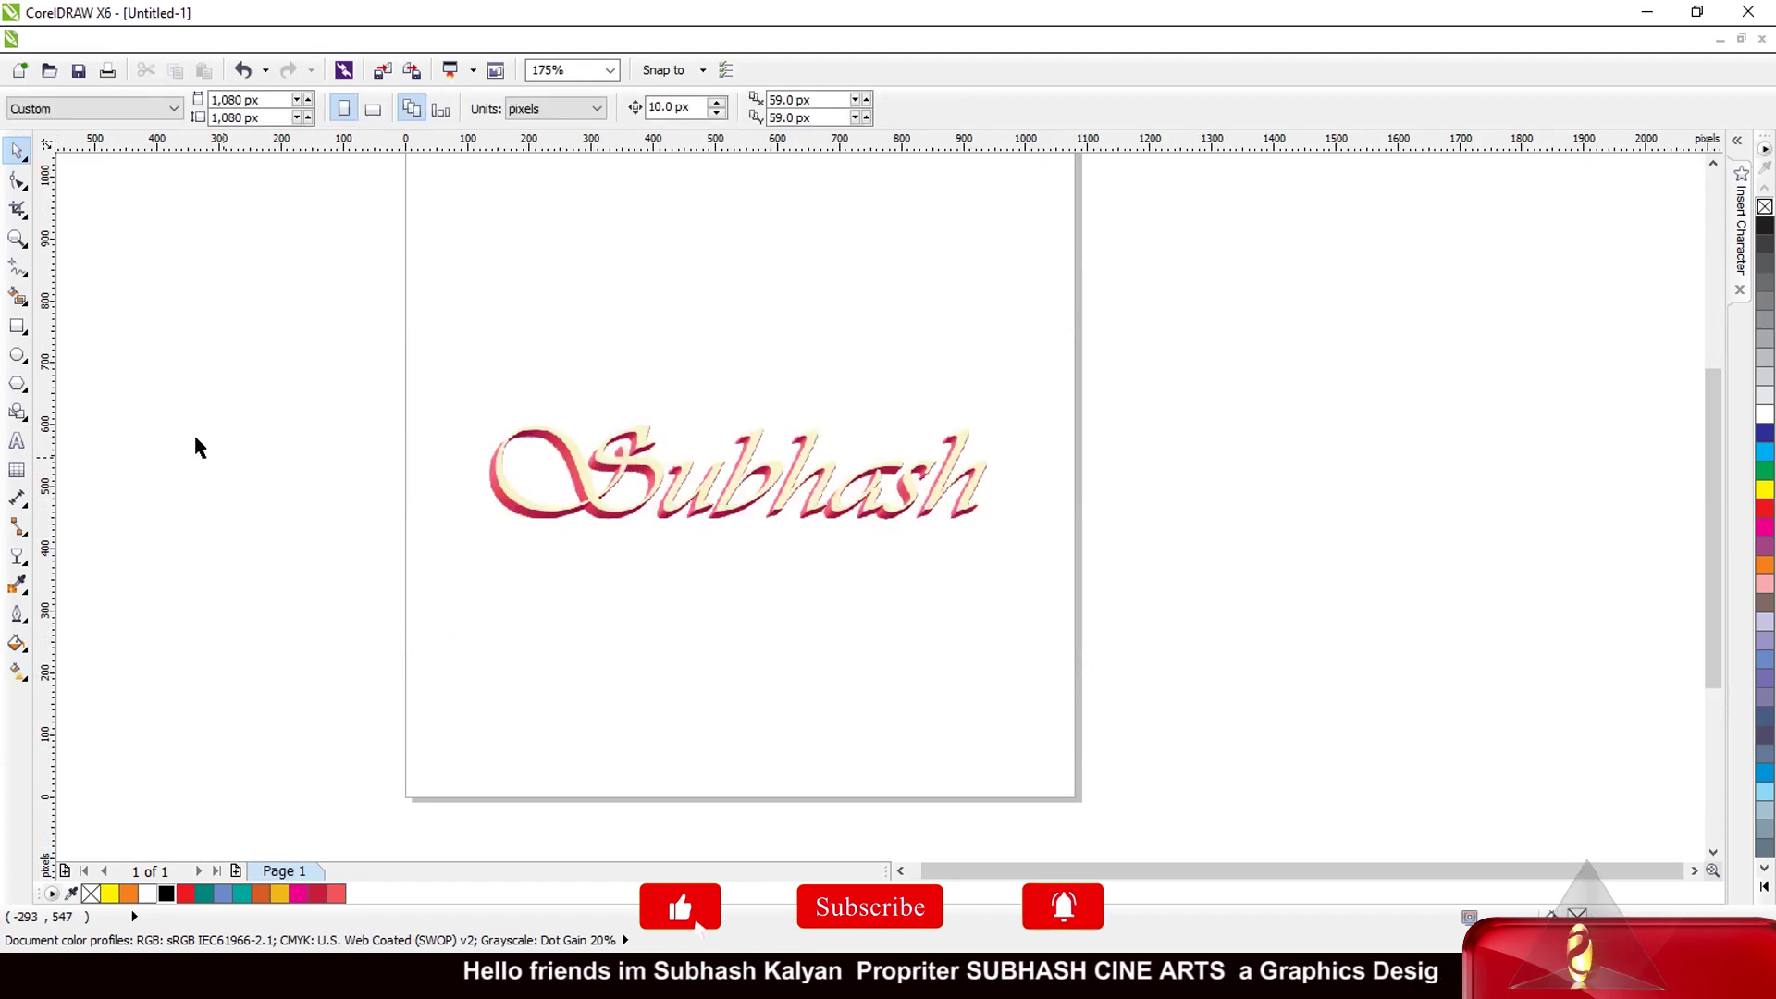
Add a page-sized orange rectangle with no outline behind the Subhash text, then reselect the text.
{"action": "double_click", "coordinate": [17, 326]}
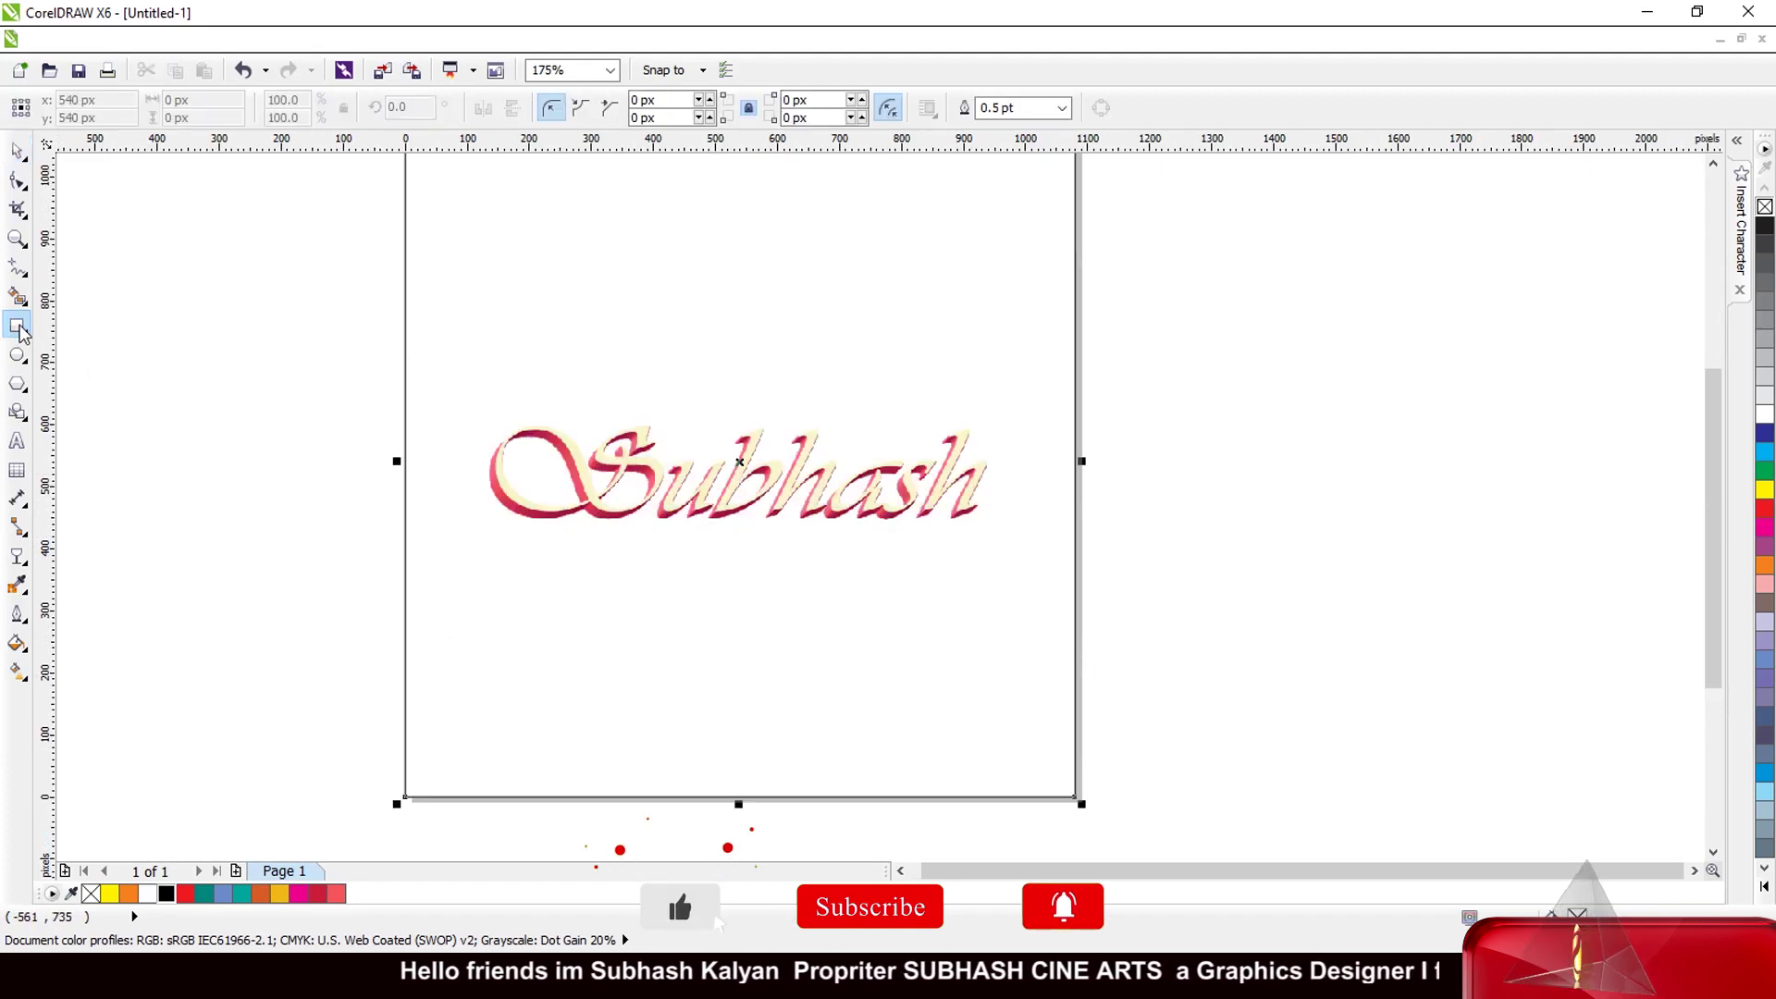
{"action": "left_click", "coordinate": [16, 154]}
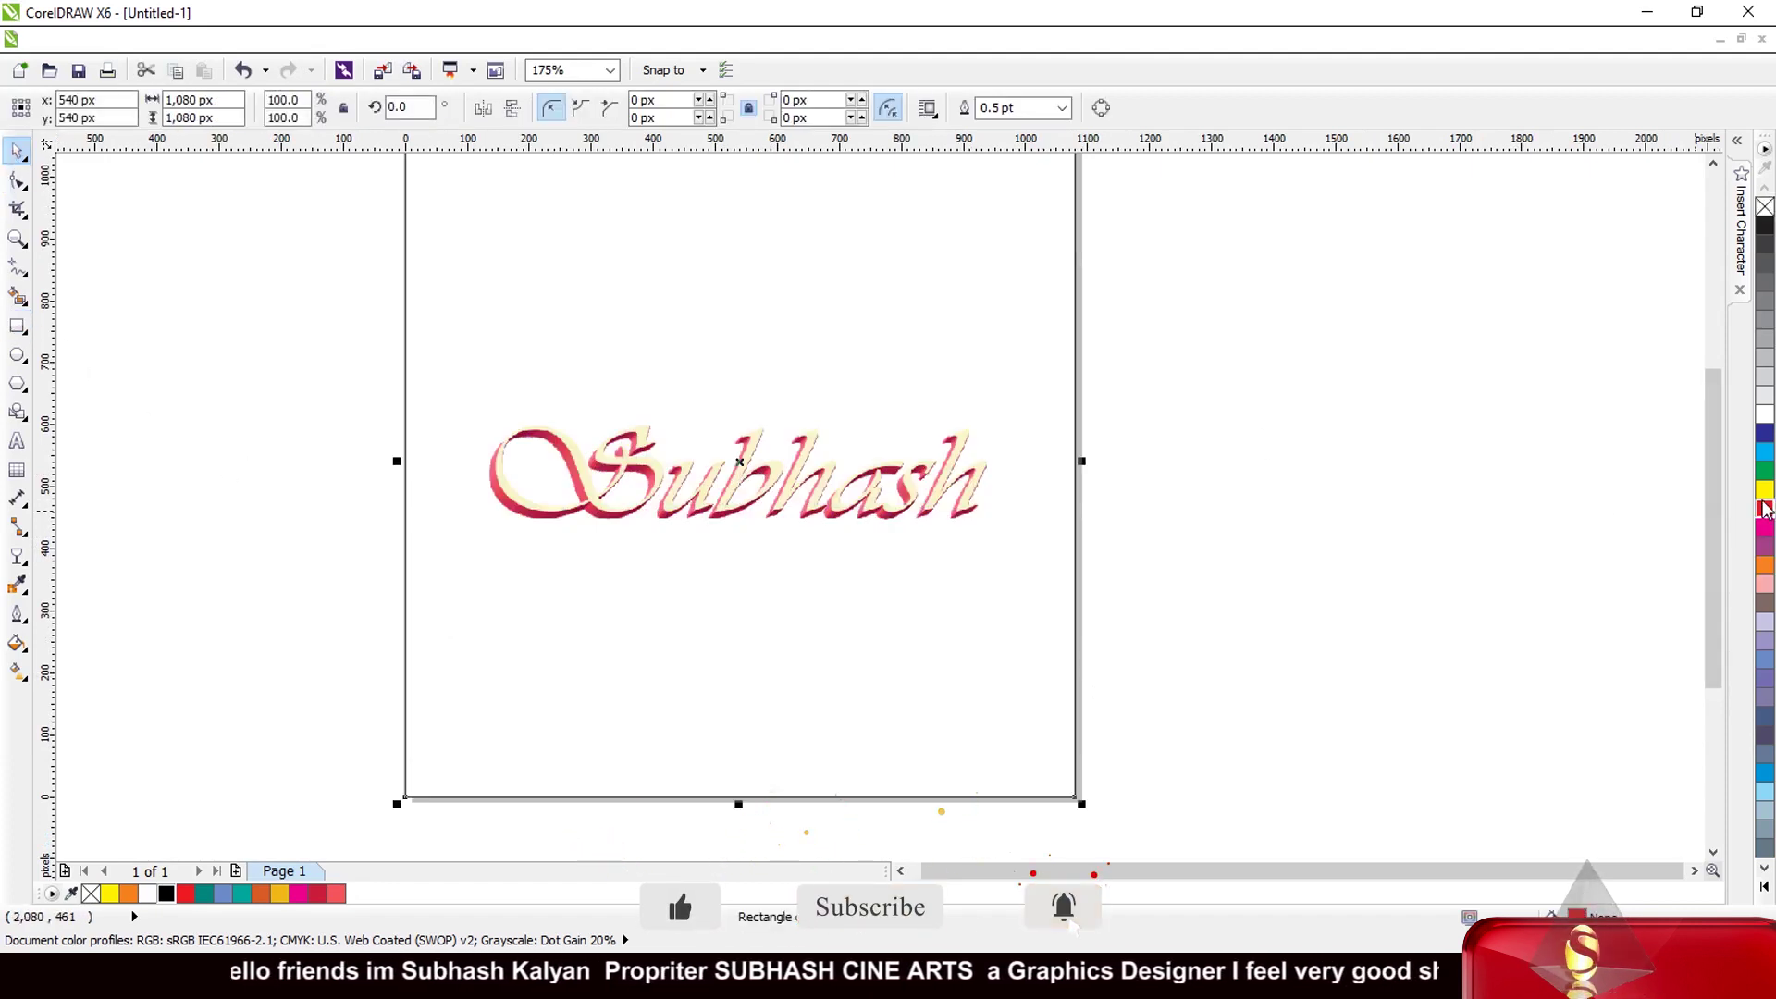
{"action": "left_click", "coordinate": [1766, 508]}
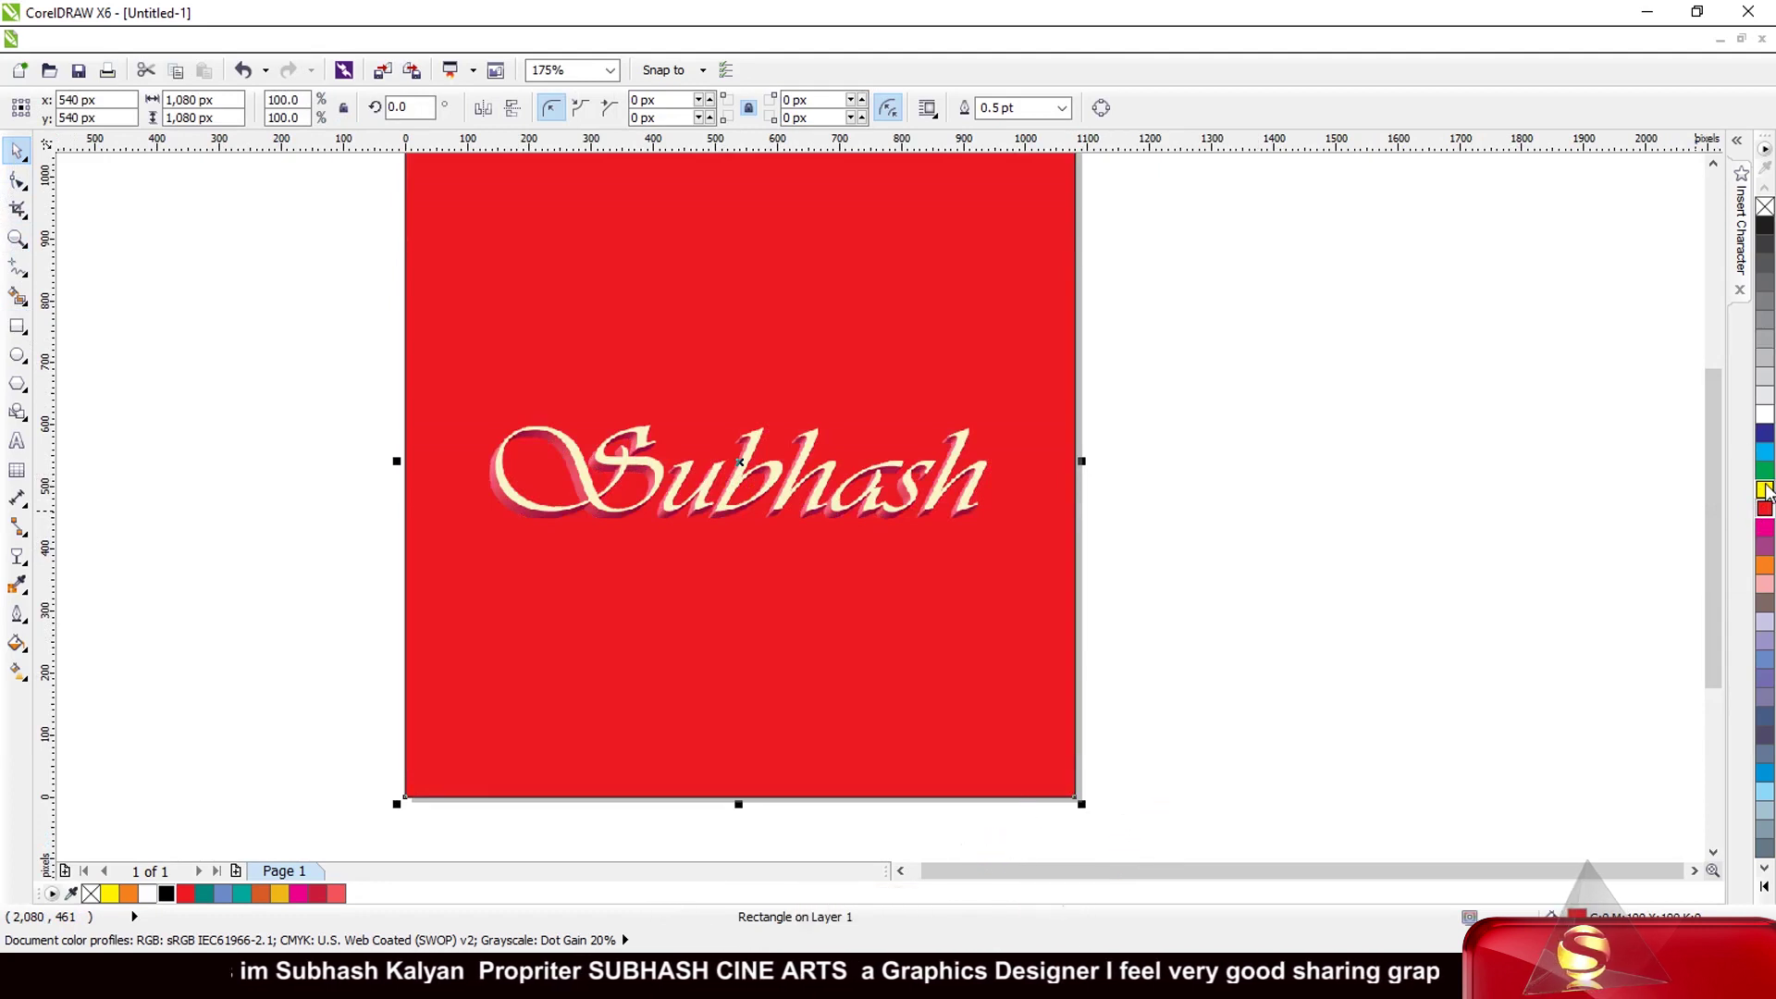
{"action": "left_click", "coordinate": [1765, 490]}
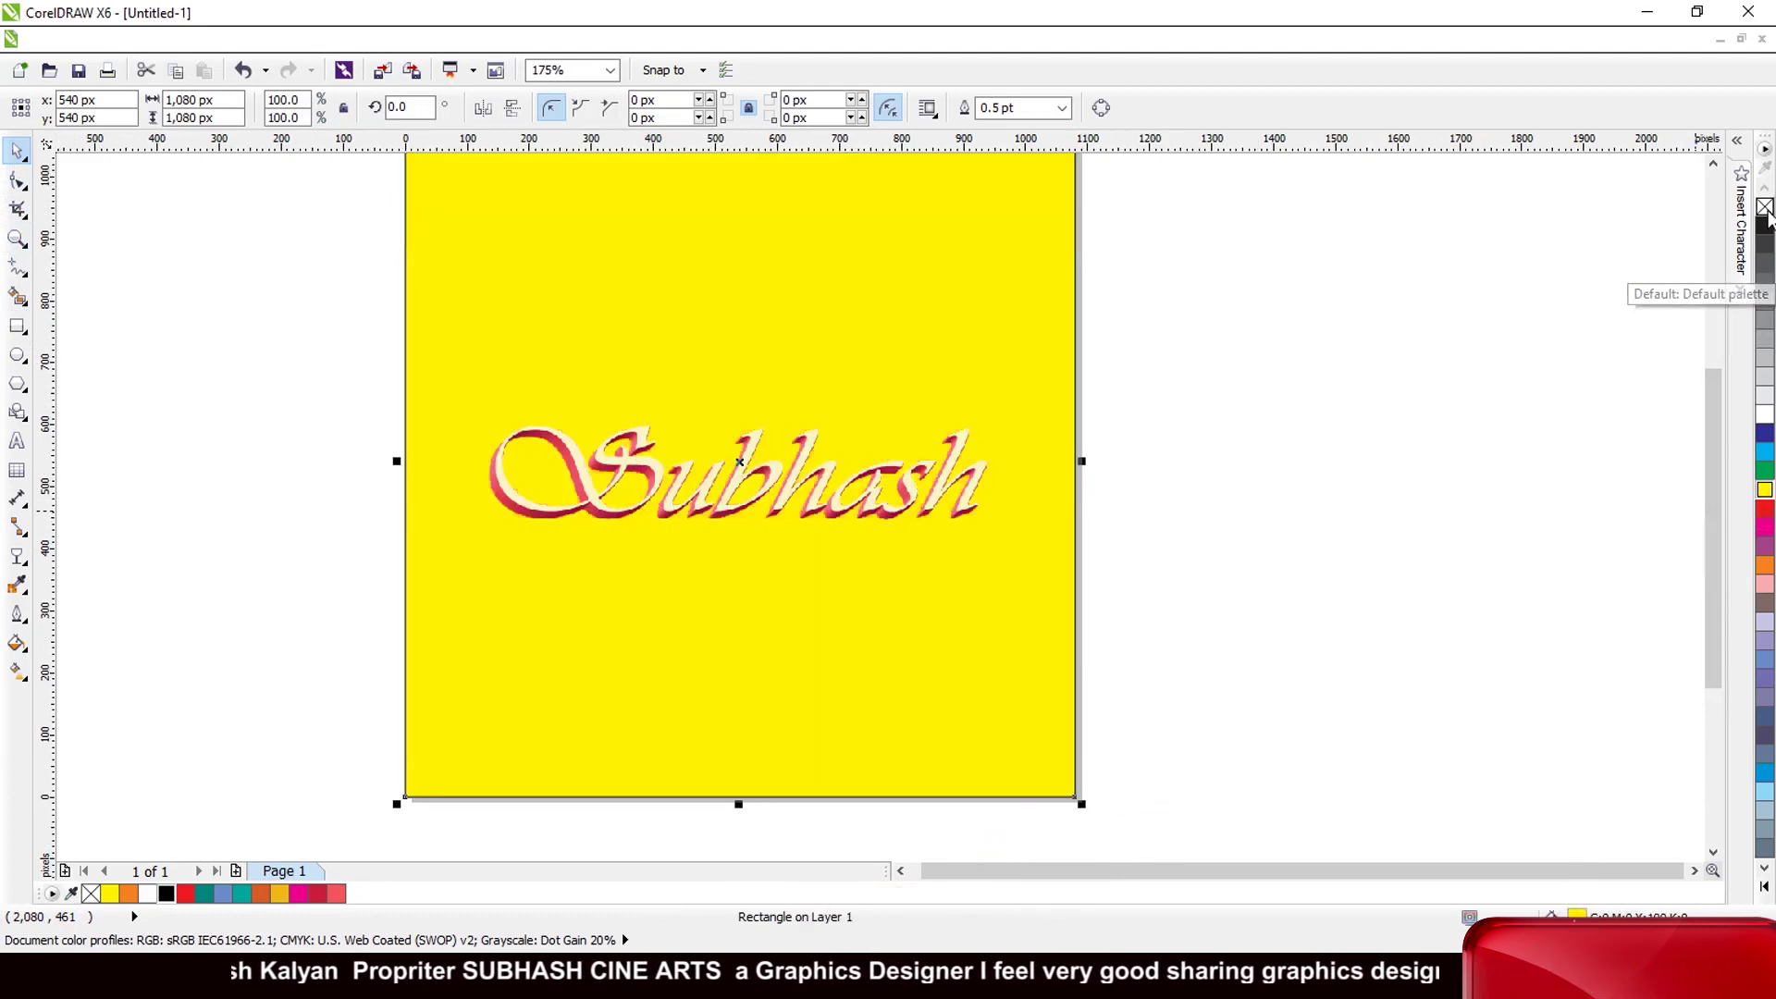
{"action": "right_click", "coordinate": [1765, 205]}
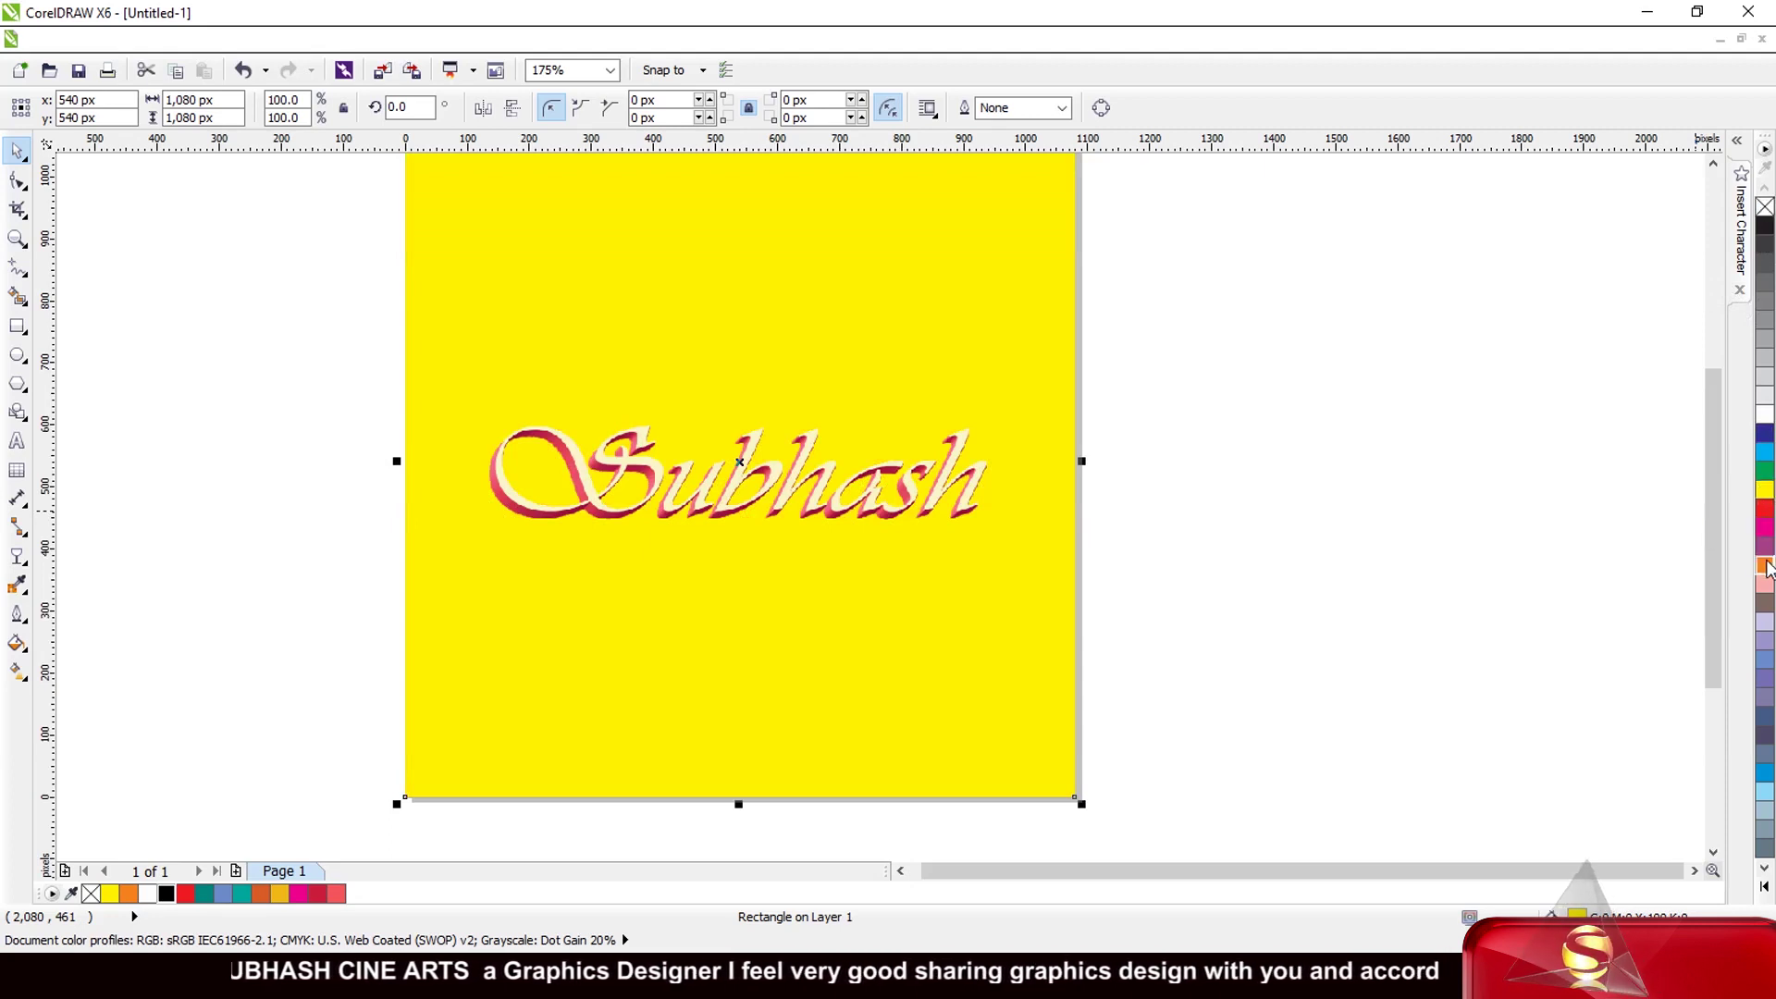
{"action": "left_click", "coordinate": [1765, 566]}
{"action": "left_click_drag", "start_coordinate": [286, 310], "coordinate": [1118, 647]}
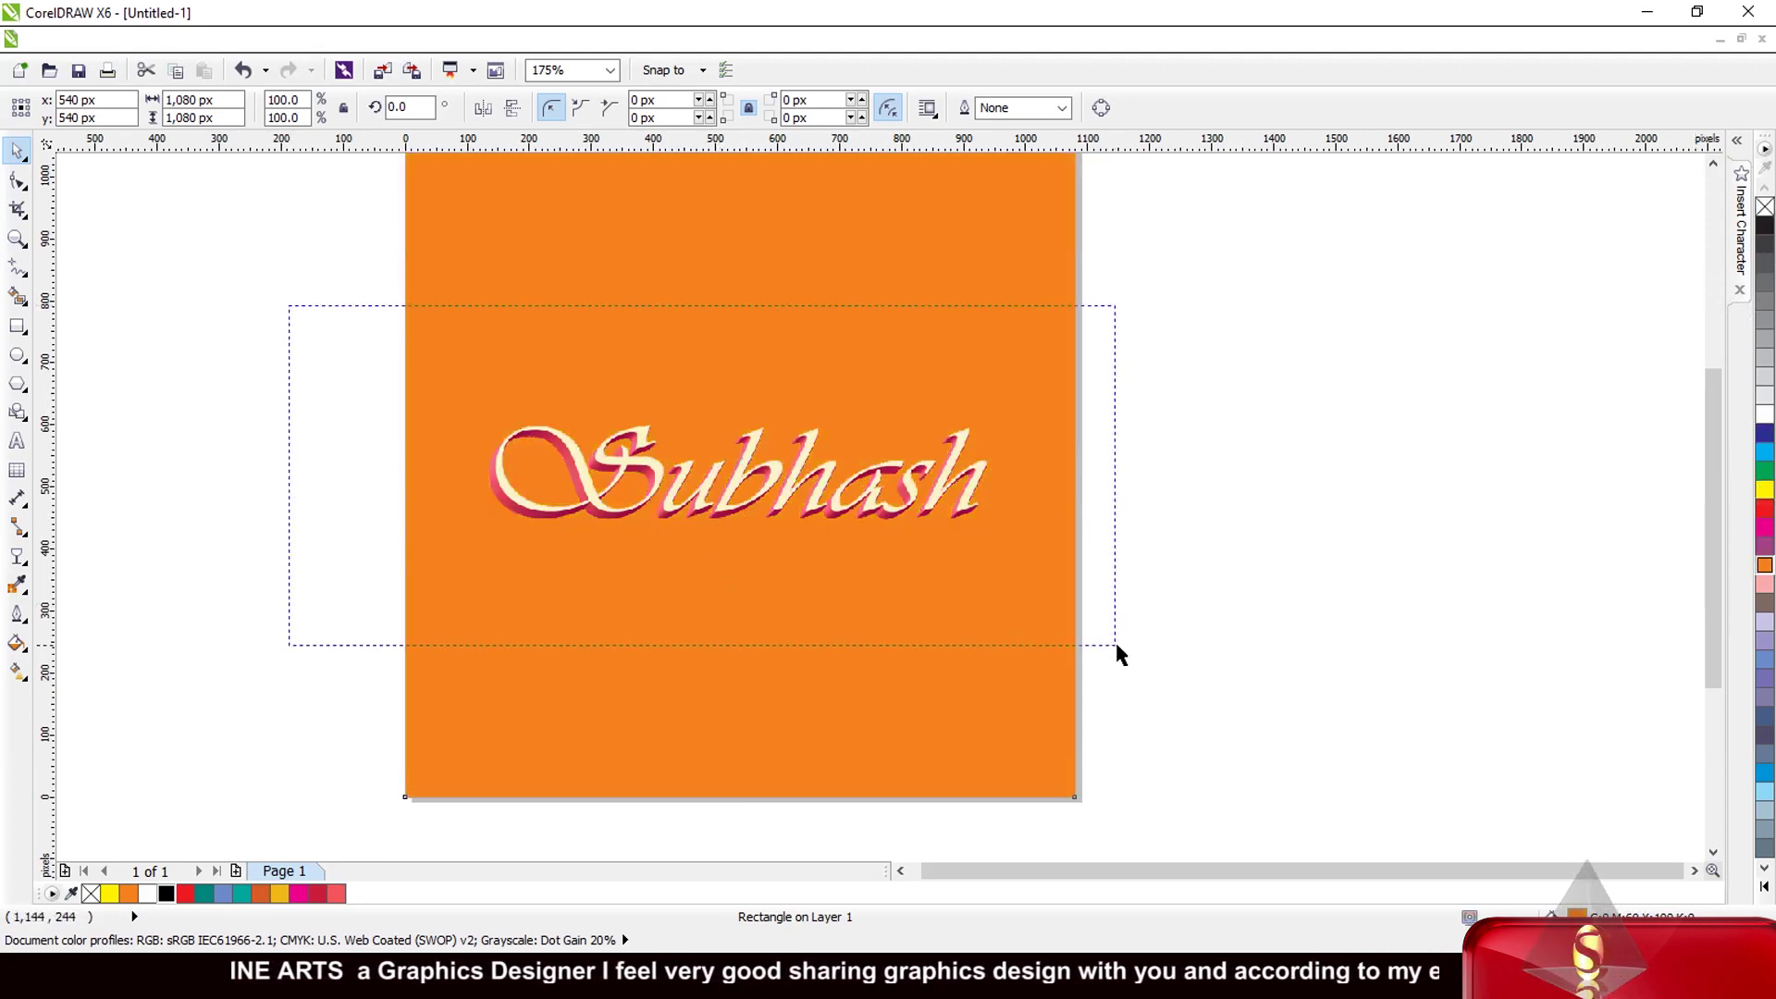
{"action": "scroll", "coordinate": [727, 476], "scroll_direction": "up", "scroll_amount": 1}
{"action": "scroll", "coordinate": [728, 475], "scroll_direction": "up", "scroll_amount": 3}
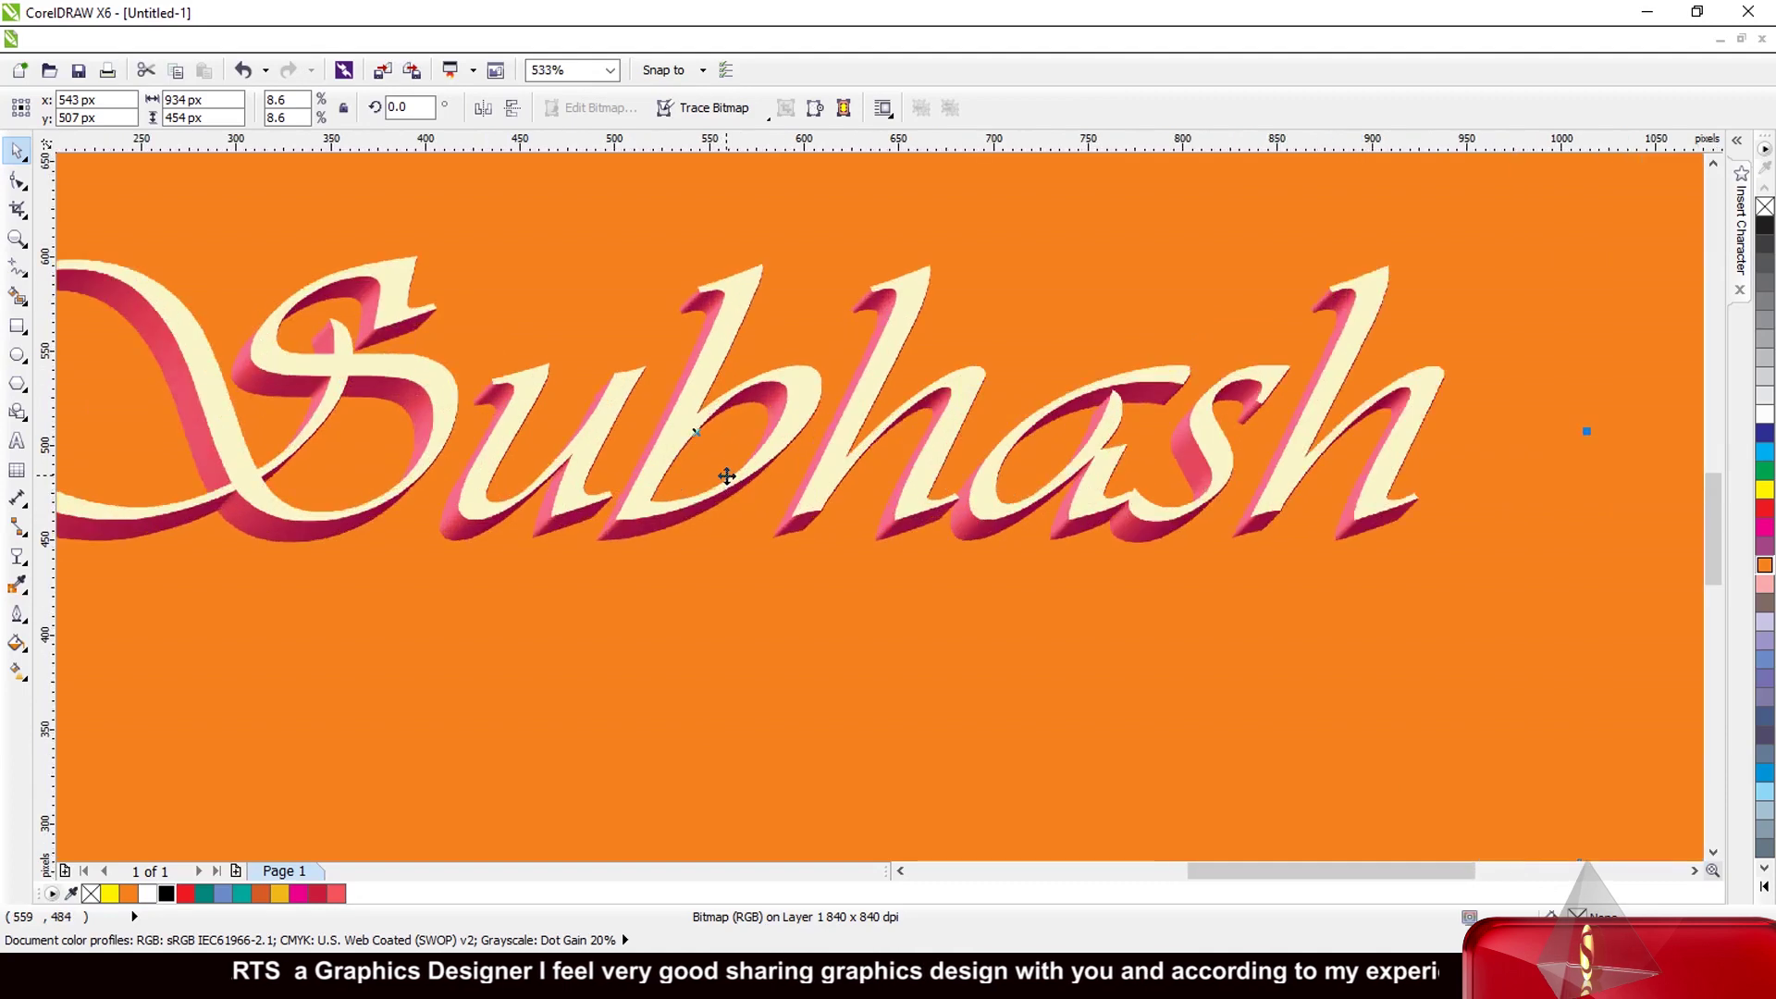
Give the Subhash text a drop shadow at 85 opacity, offset down and to the right.
{"action": "left_click", "coordinate": [20, 558]}
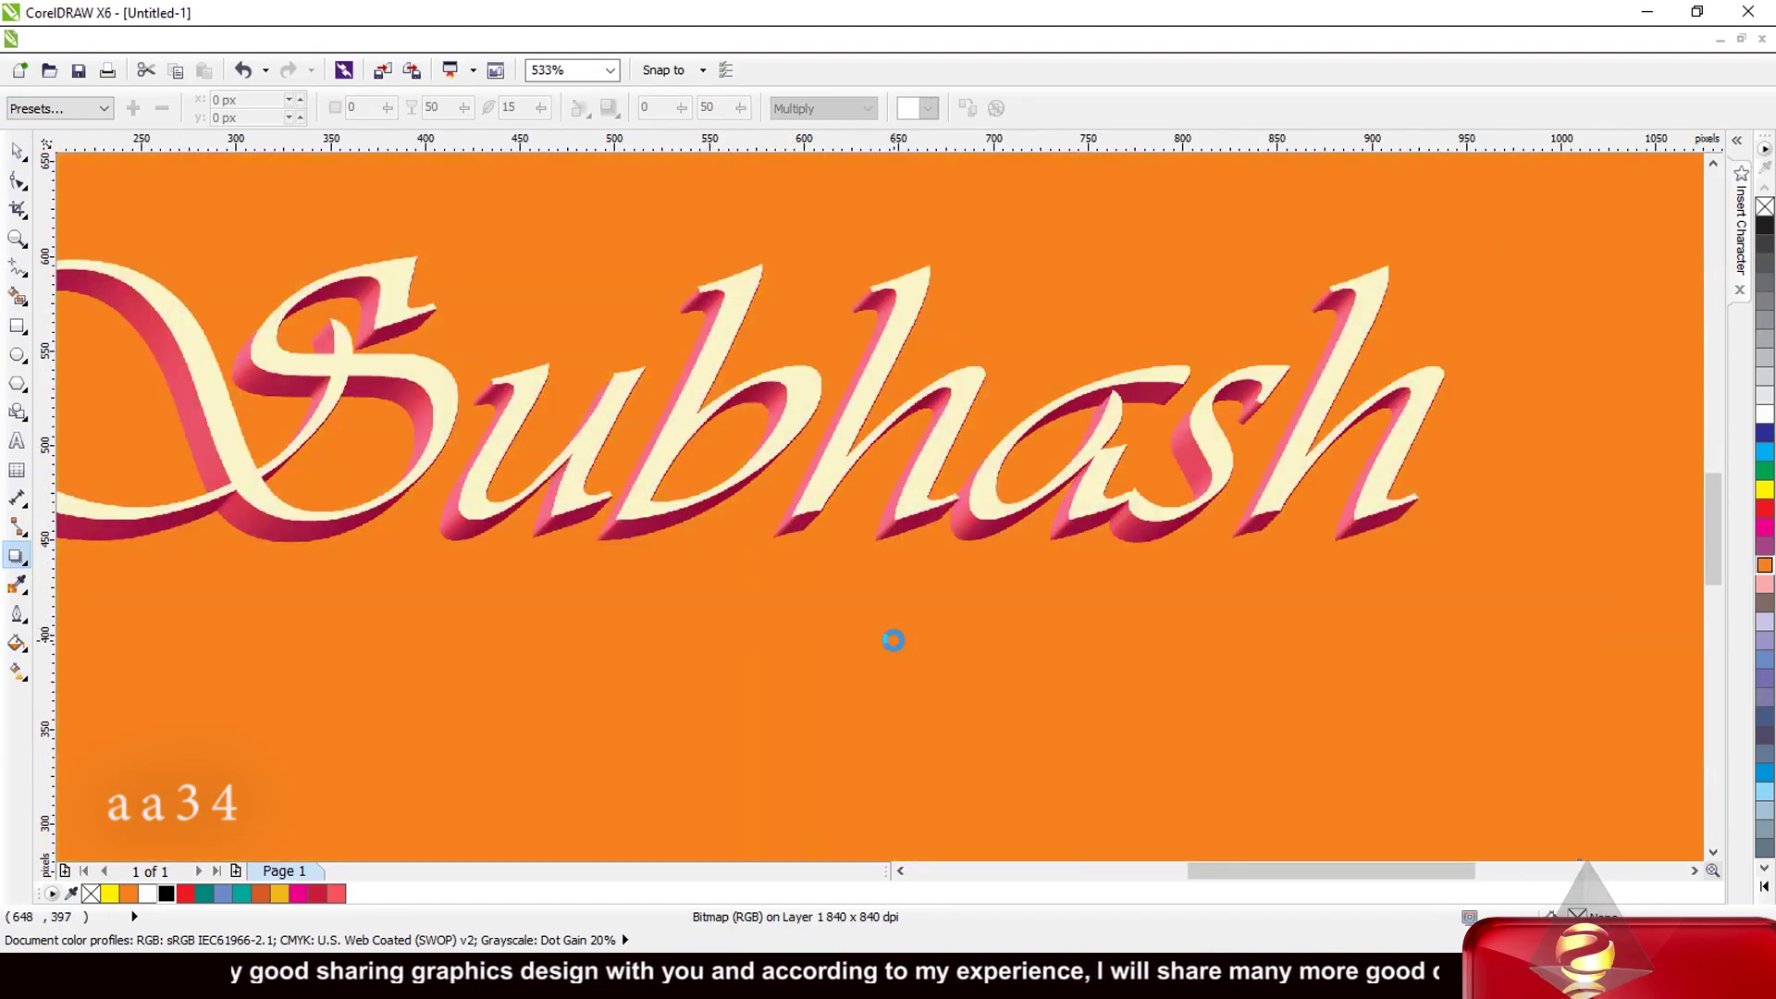
{"action": "left_click_drag", "start_coordinate": [898, 640], "coordinate": [974, 773]}
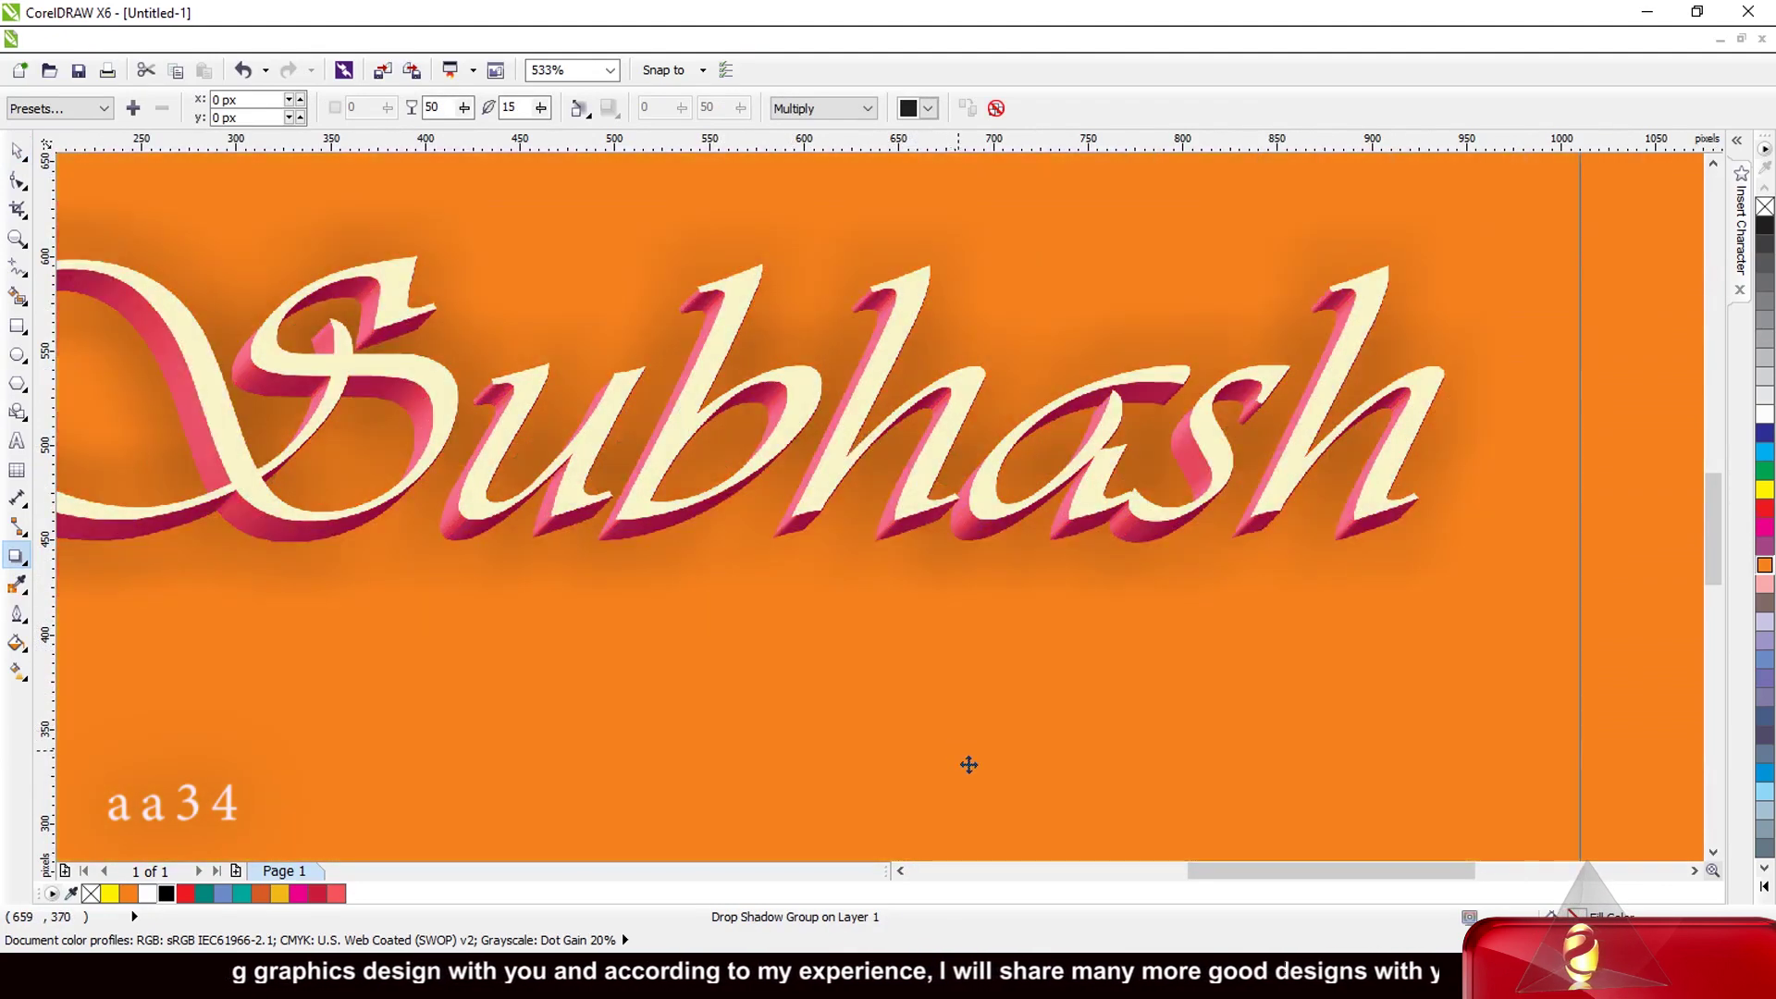
{"action": "double_click", "coordinate": [433, 107]}
{"action": "type", "text": "85"}
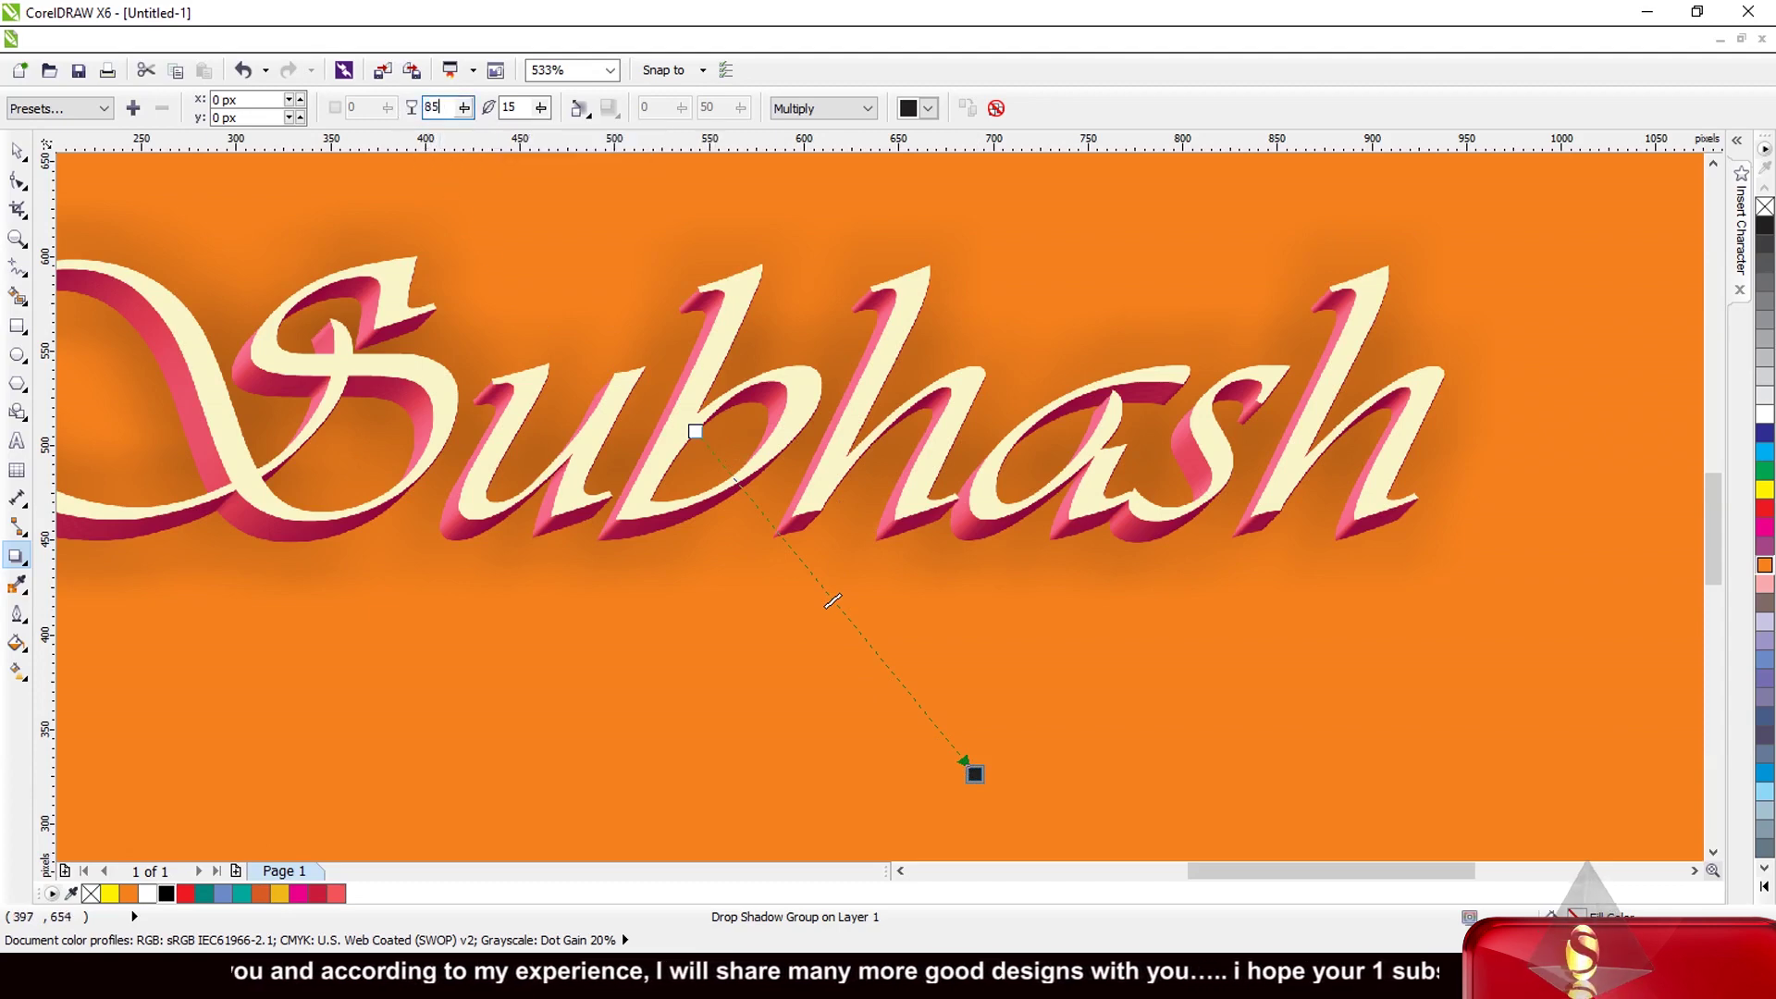
{"action": "key", "text": "Return"}
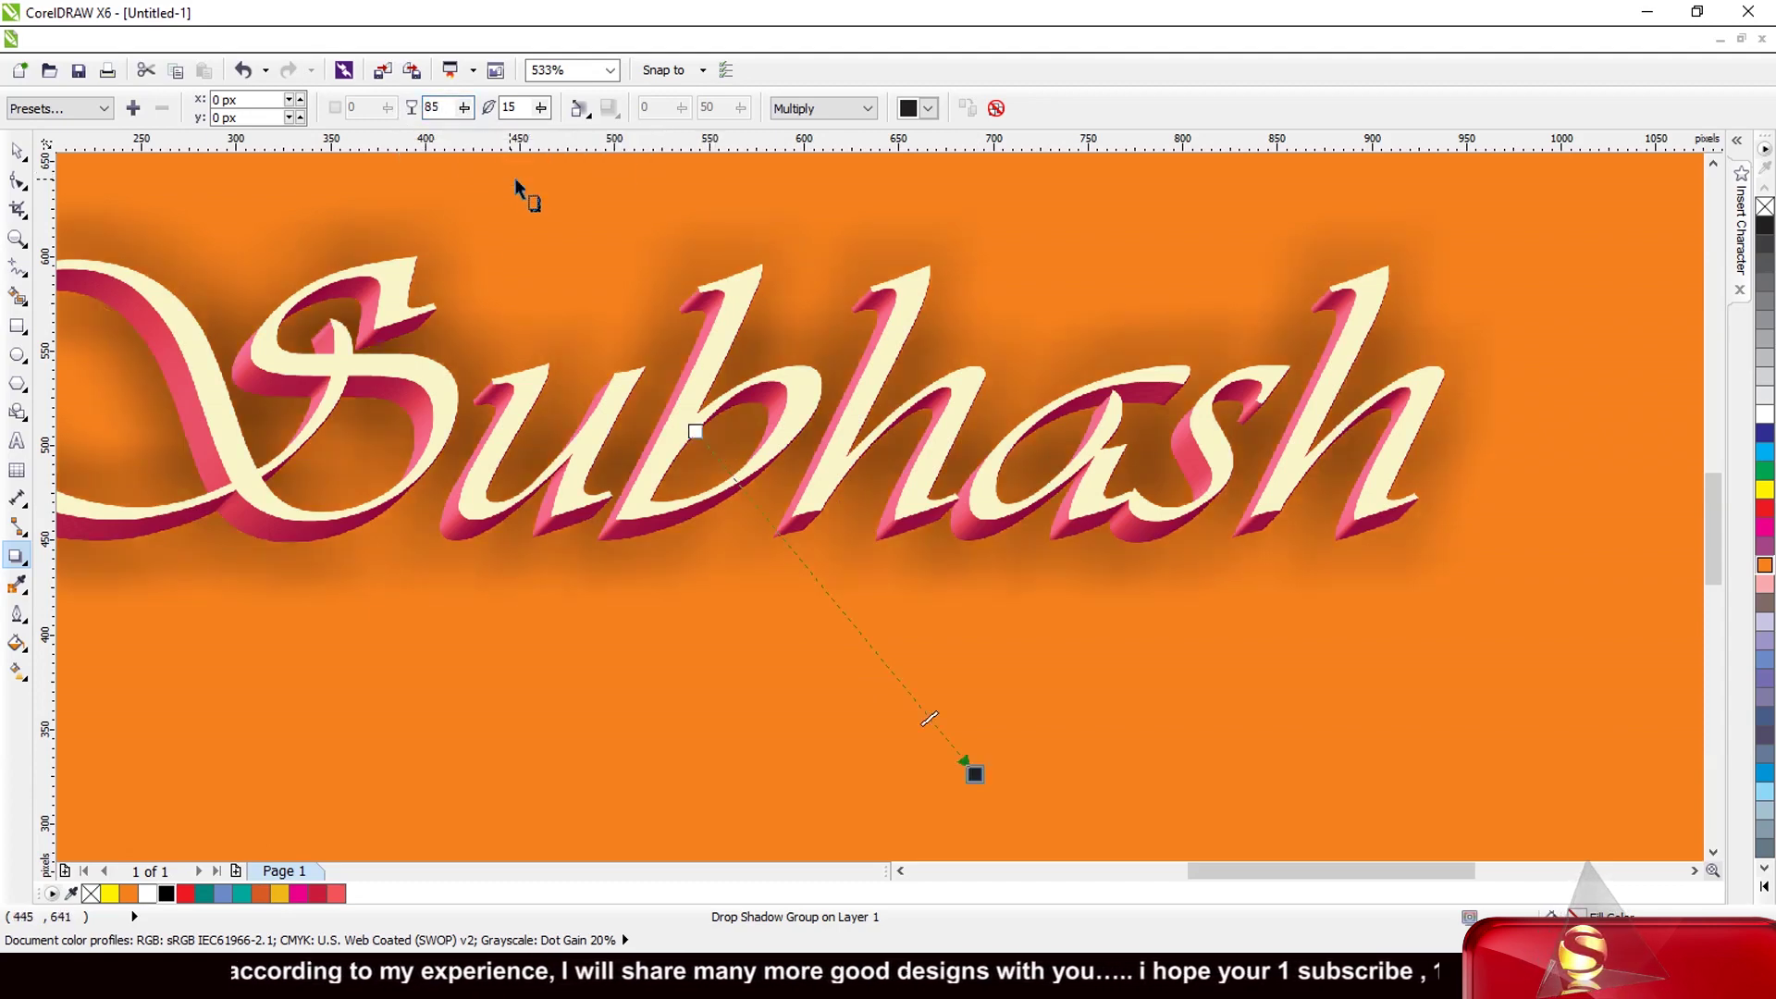
{"action": "scroll", "coordinate": [786, 361], "scroll_direction": "down", "scroll_amount": 6}
{"action": "scroll", "coordinate": [793, 377], "scroll_direction": "up", "scroll_amount": 1}
{"action": "scroll", "coordinate": [925, 389], "scroll_direction": "up", "scroll_amount": 1}
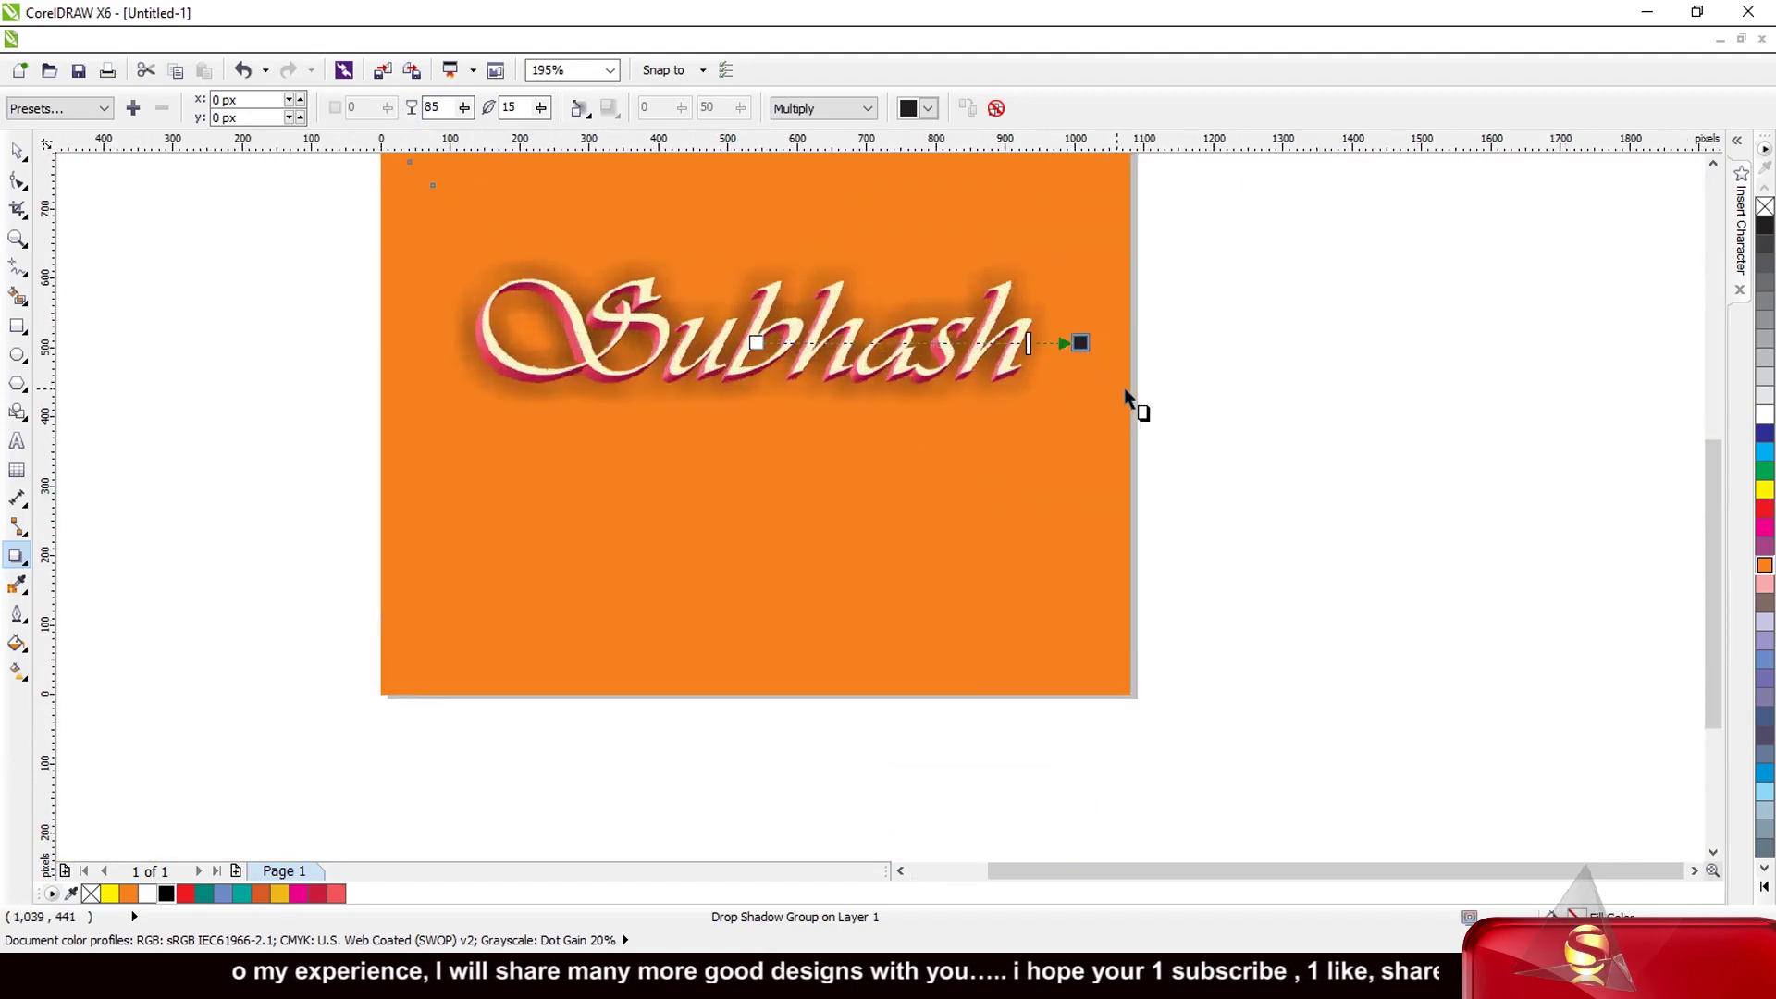
{"action": "left_click_drag", "start_coordinate": [1081, 342], "coordinate": [1062, 524]}
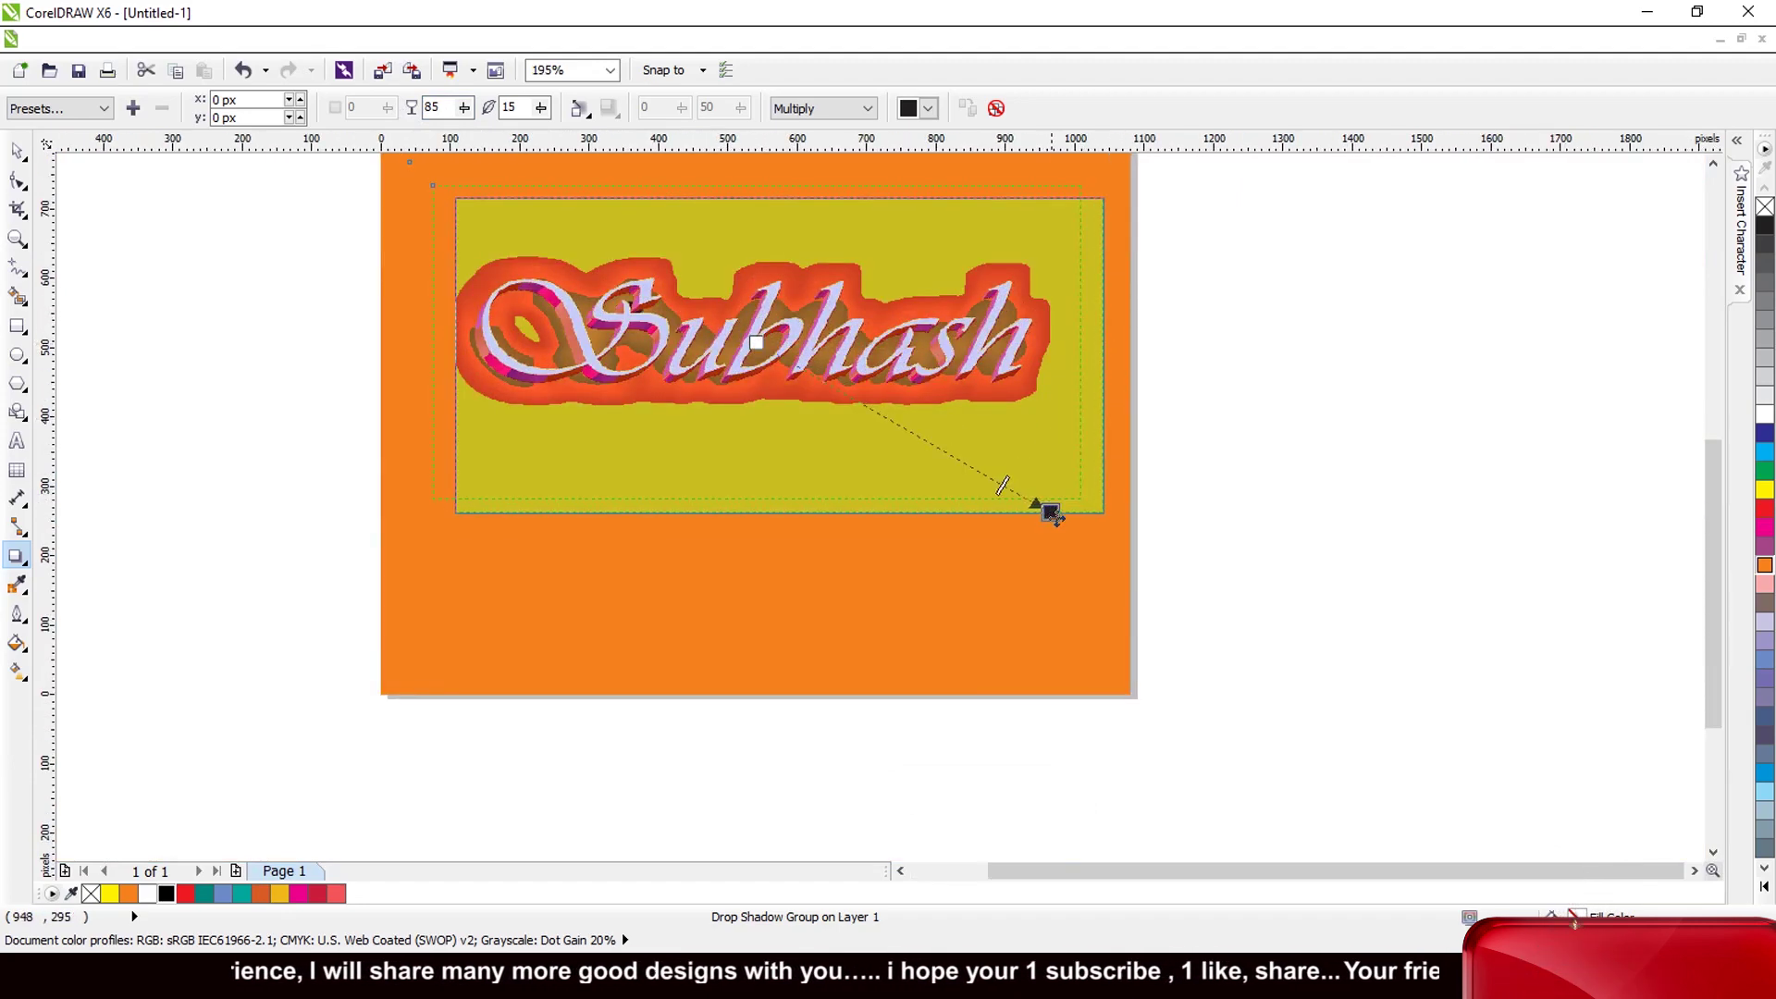
{"action": "scroll", "coordinate": [762, 341], "scroll_direction": "up", "scroll_amount": 2}
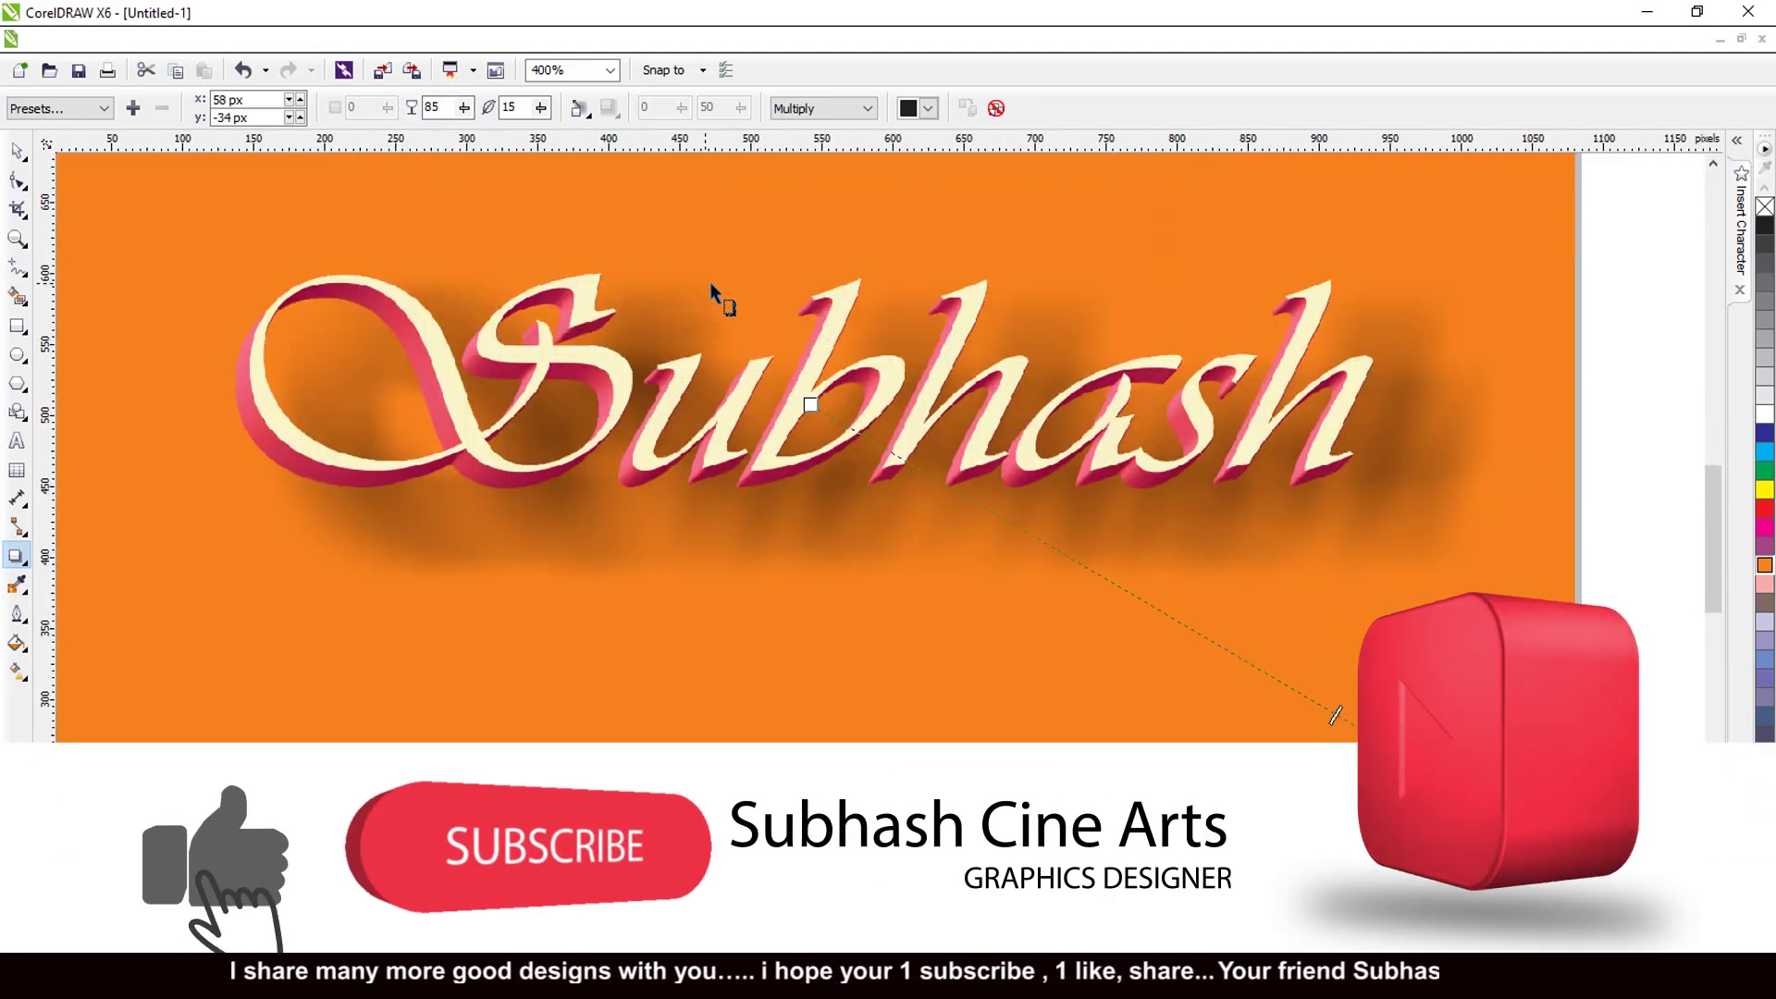
{"action": "scroll", "coordinate": [555, 268], "scroll_direction": "down", "scroll_amount": 1}
{"action": "key", "text": "space"}
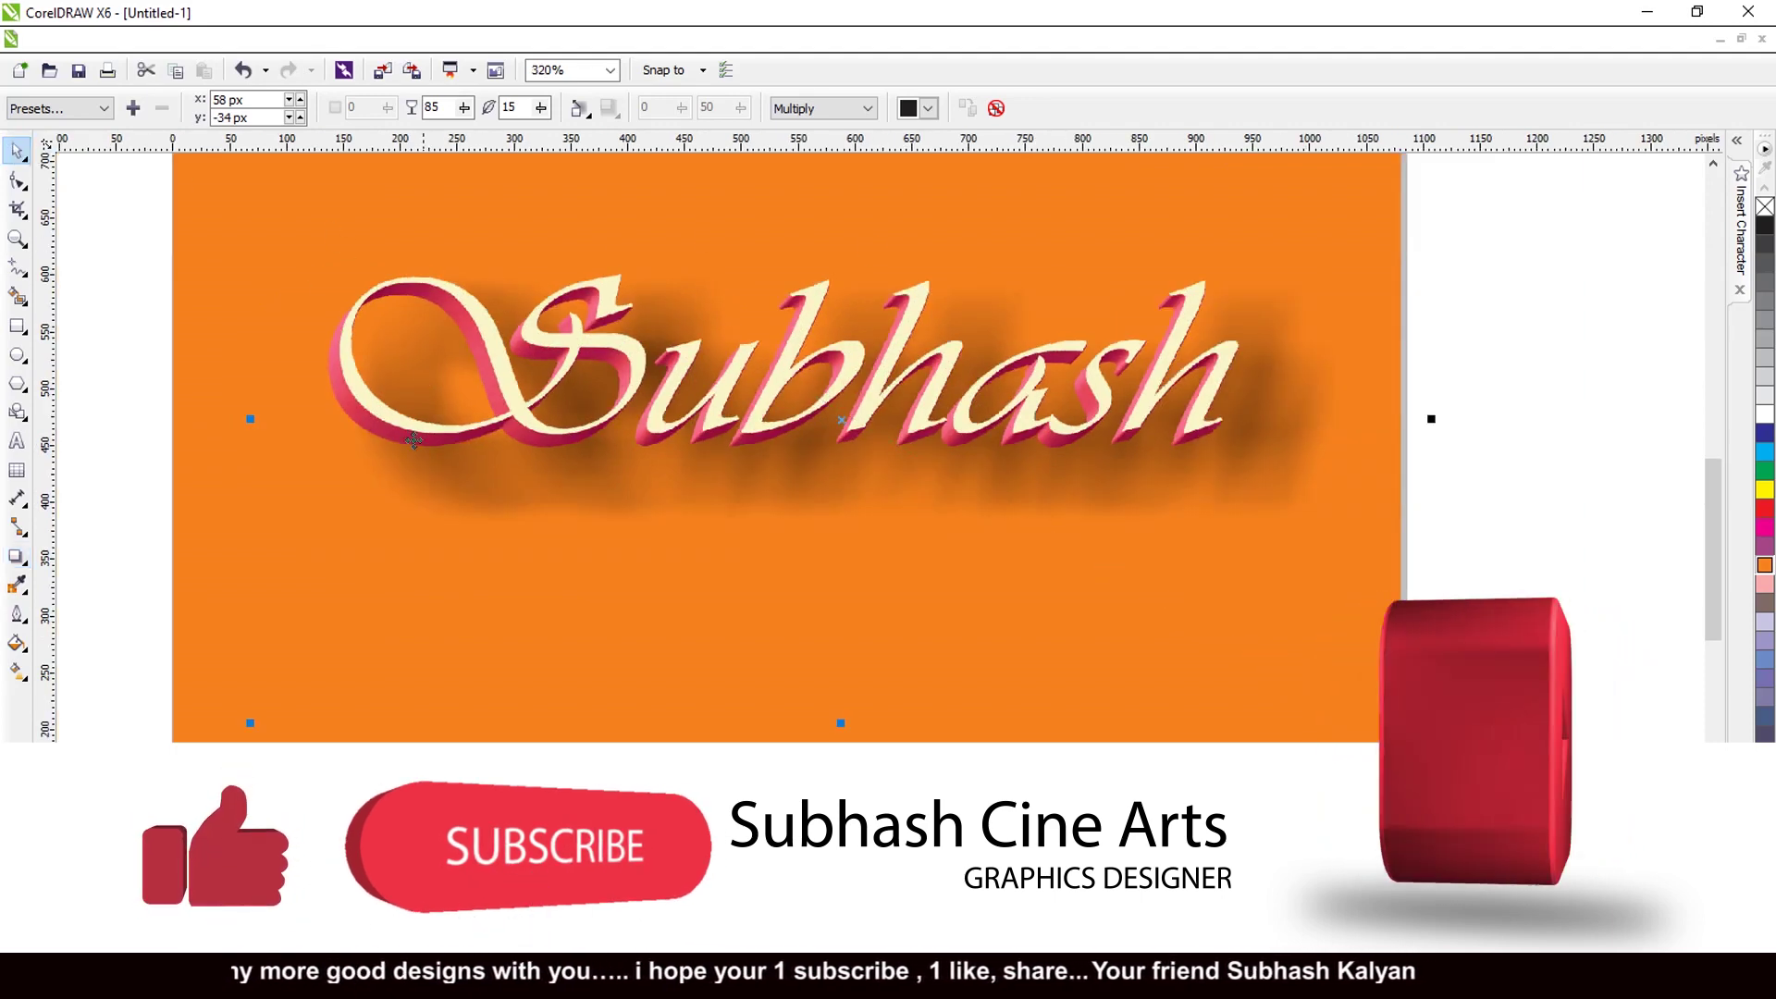